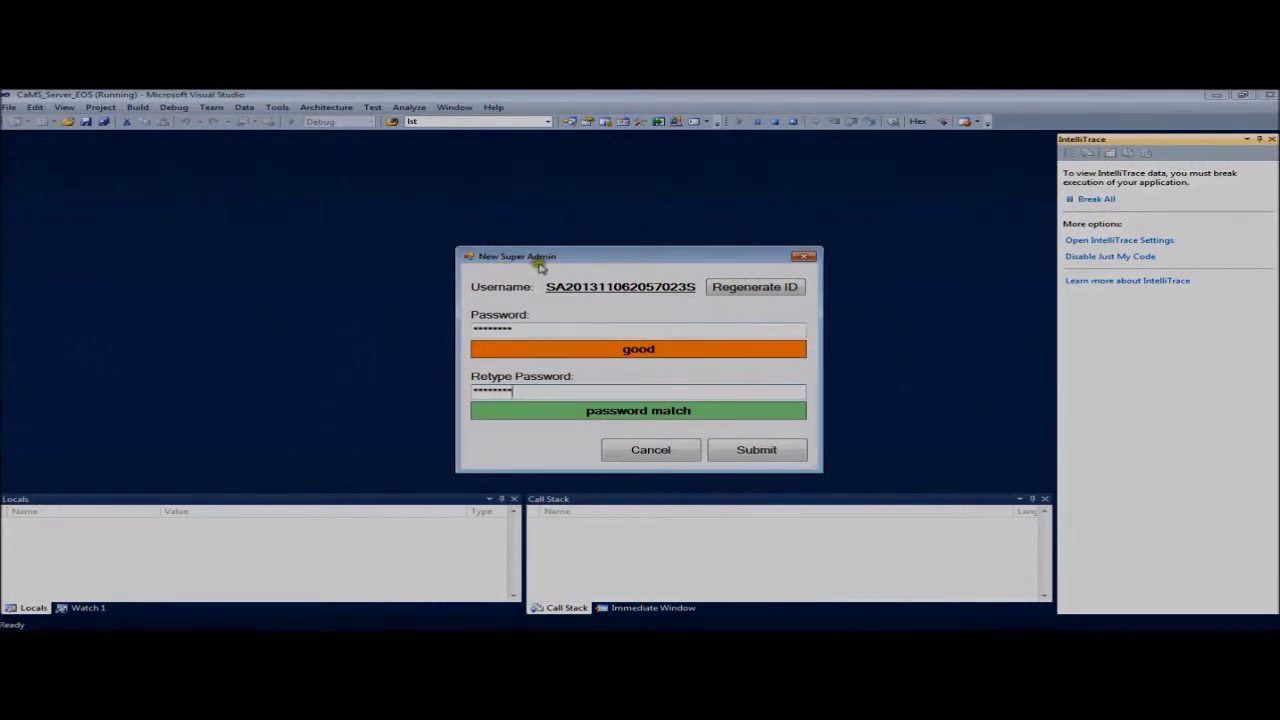
- Submit the new super admin account and log in with its username and account password
left_click(742, 452)
left_click(733, 402)
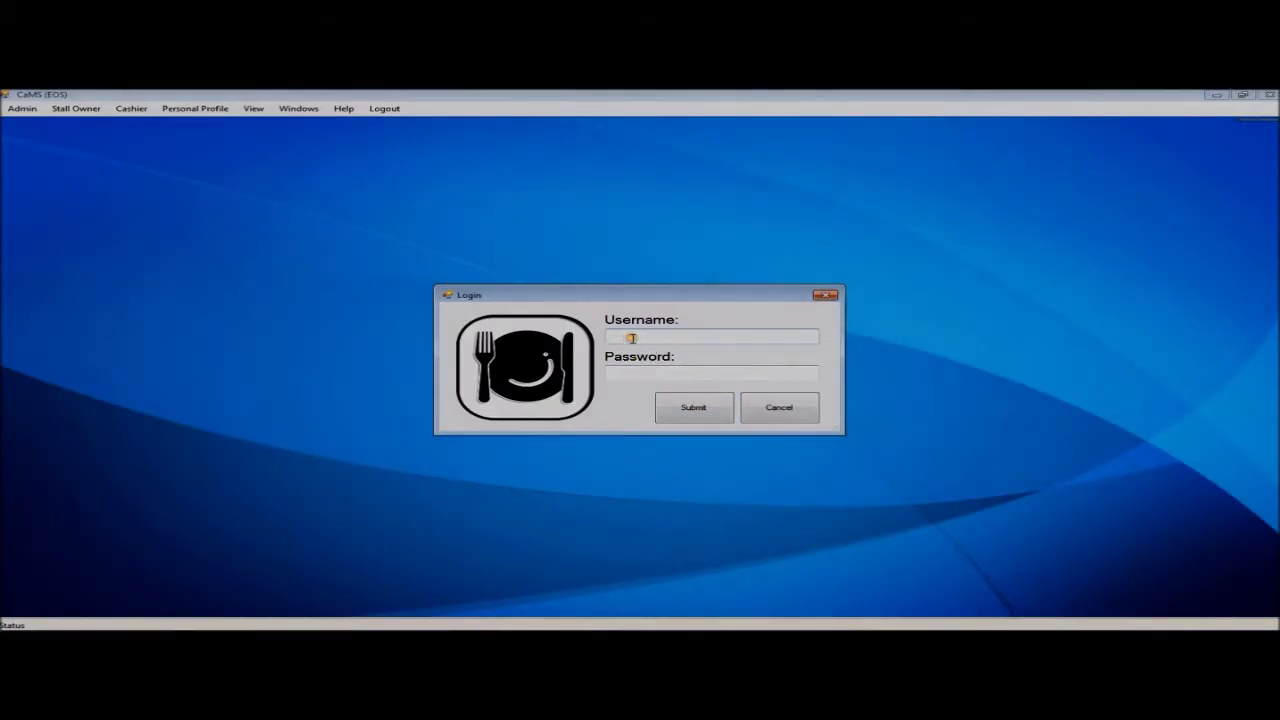
left_click(632, 338)
type("SA201311062057023S")
key("Tab")
type("********")
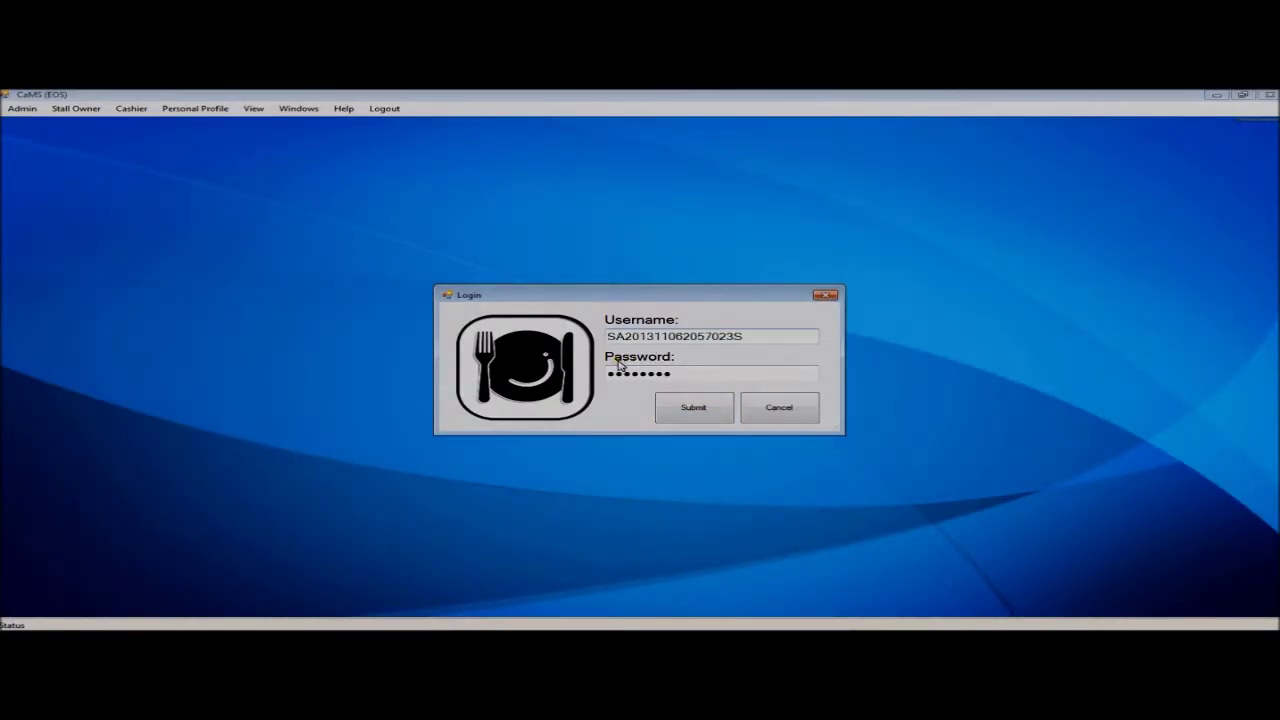
left_click(689, 408)
left_click(689, 405)
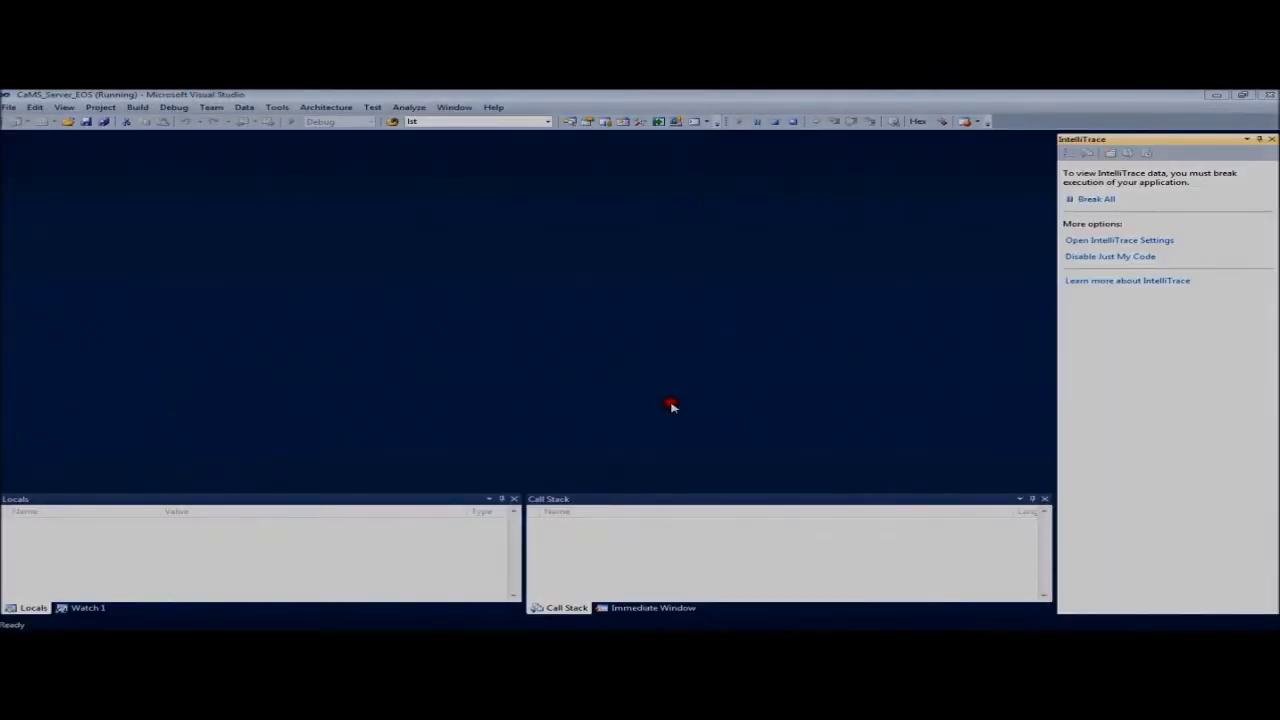
- Open the Create Admin form and fill in the admin's personal particulars, gender Male, Active account status and account password
left_click(21, 110)
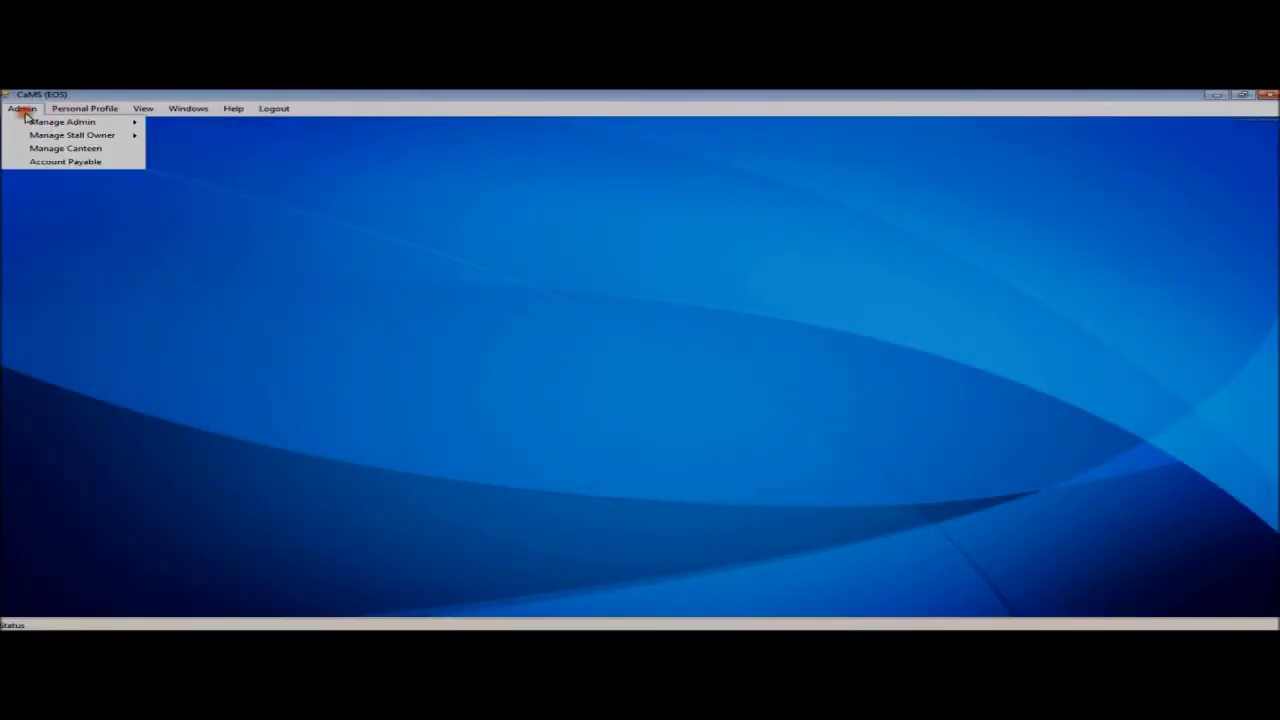
mouse_move(77, 125)
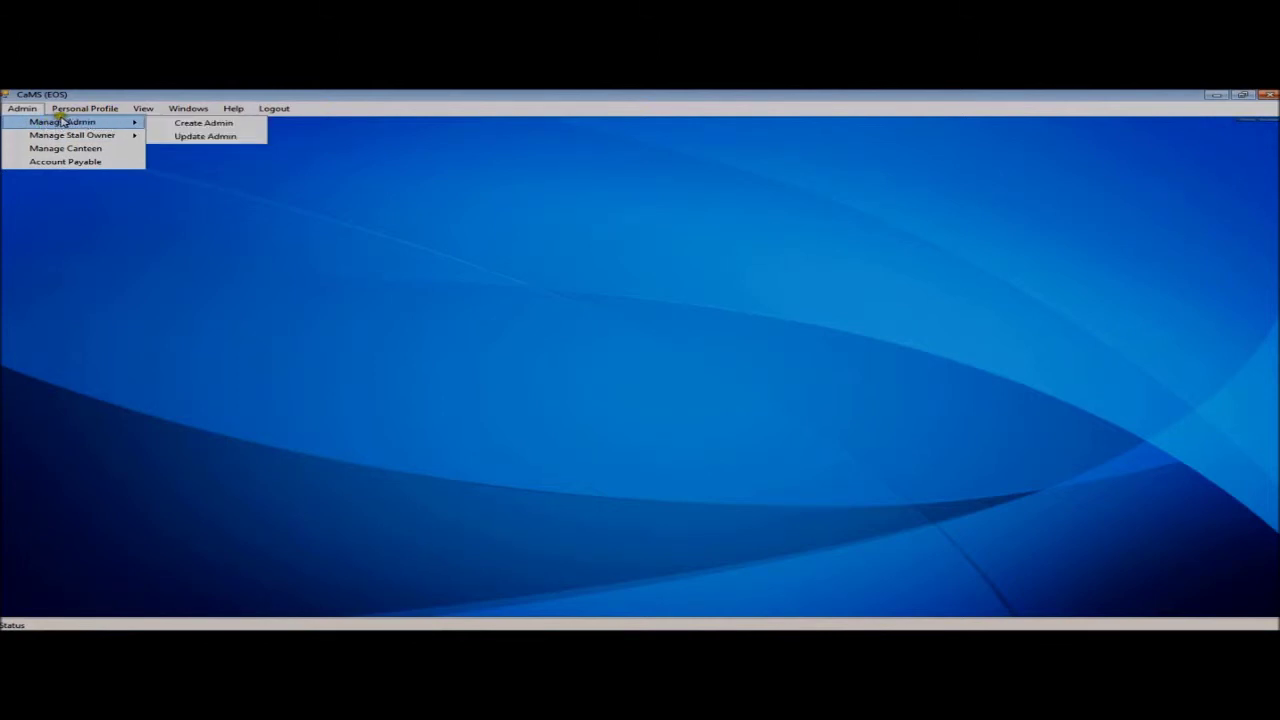
left_click(223, 124)
left_click(63, 171)
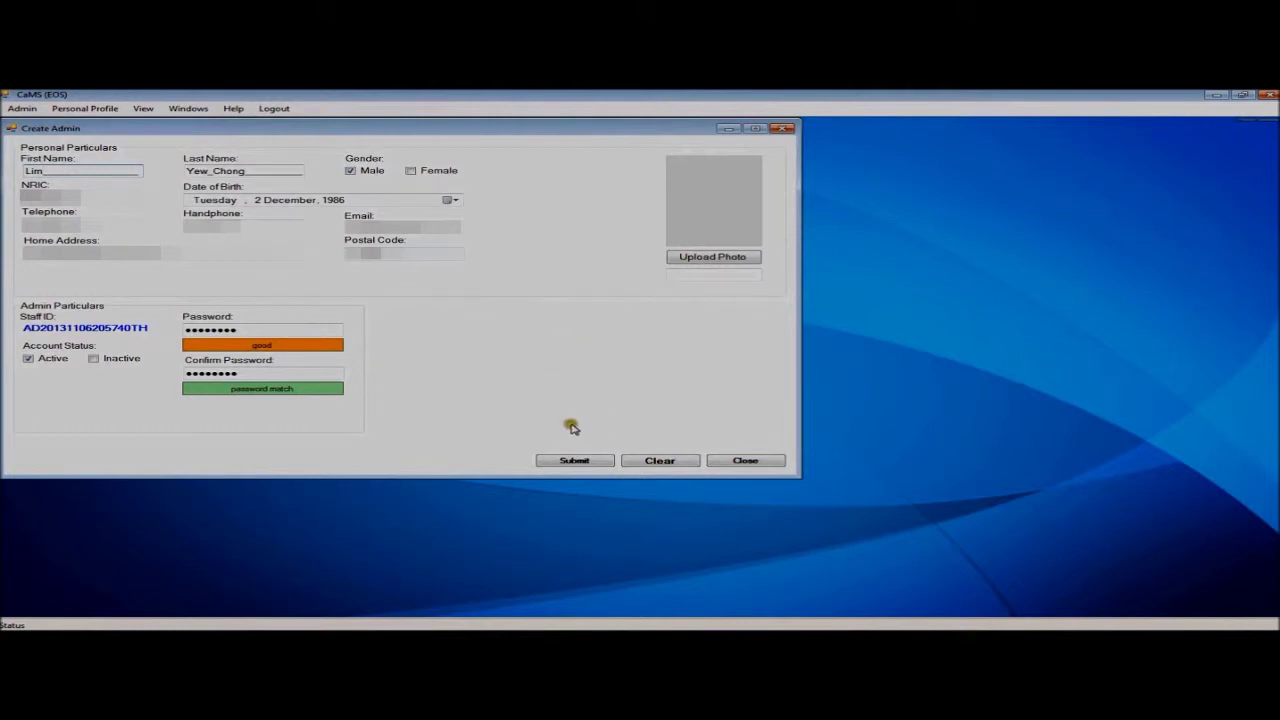
- Upload the passport photo from the Photo > User folder as the new admin's picture
left_click(703, 262)
left_click(108, 136)
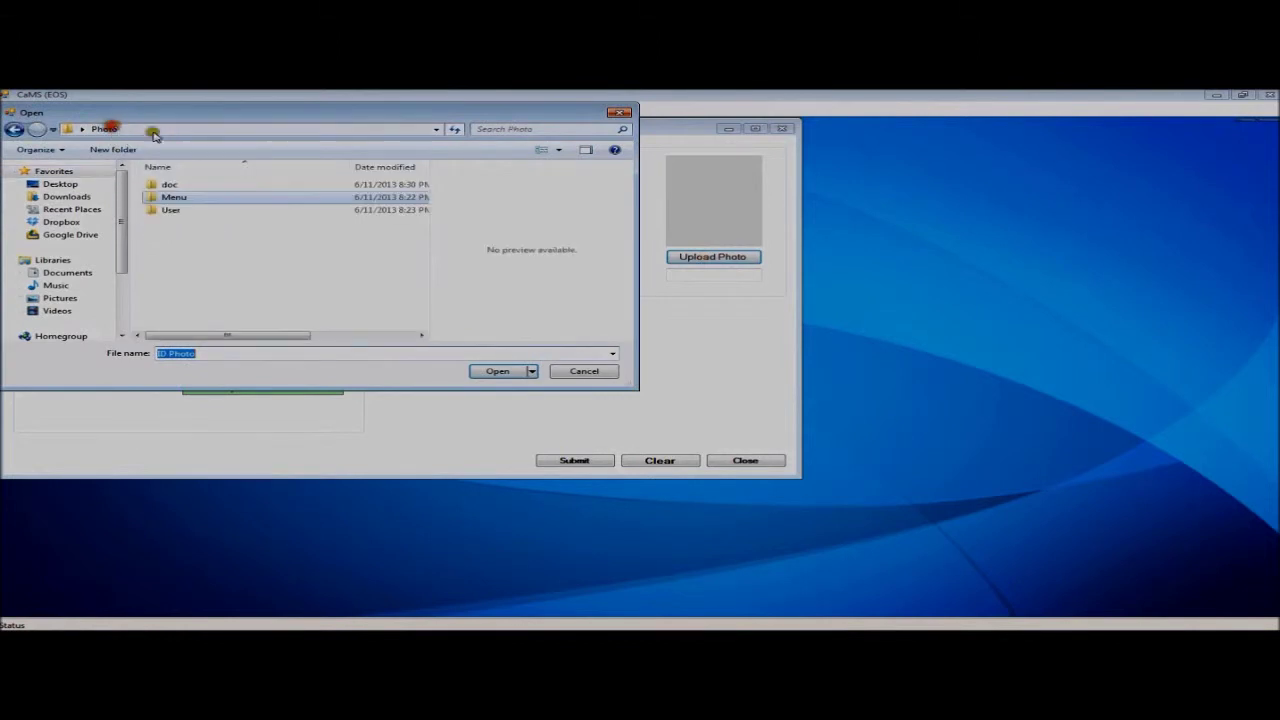
double_click(172, 209)
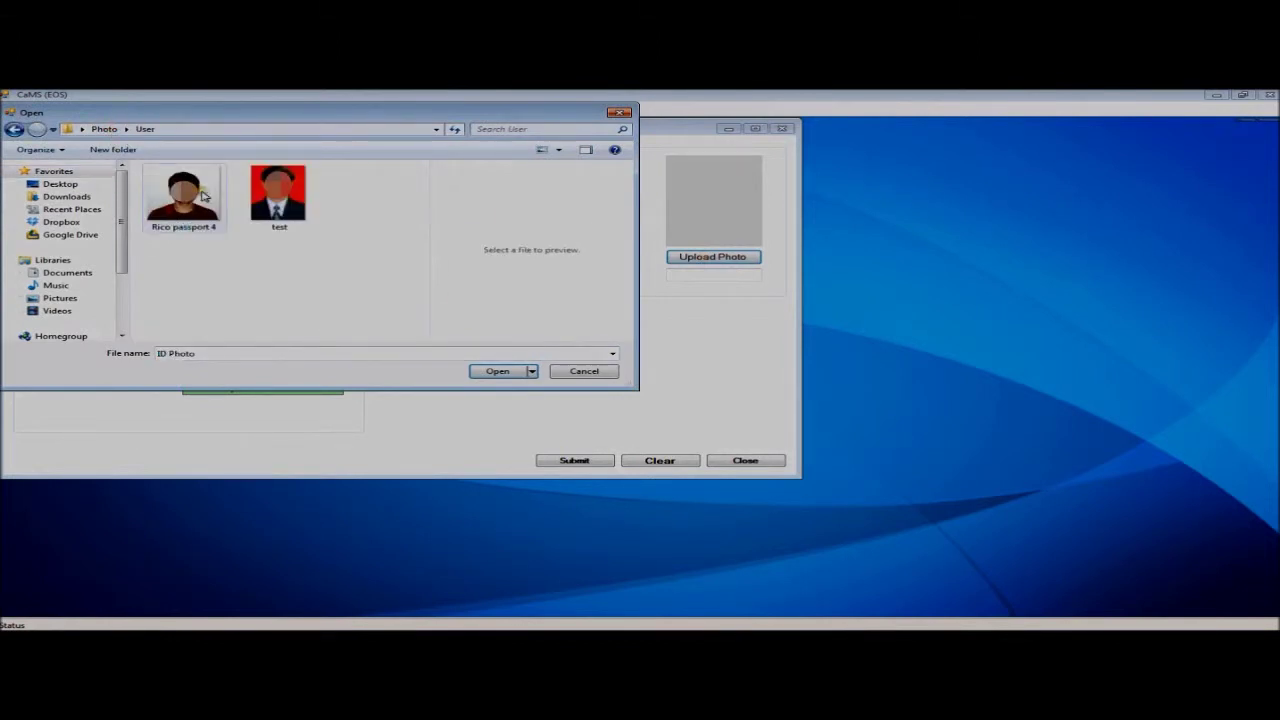
left_click(203, 195)
left_click(490, 368)
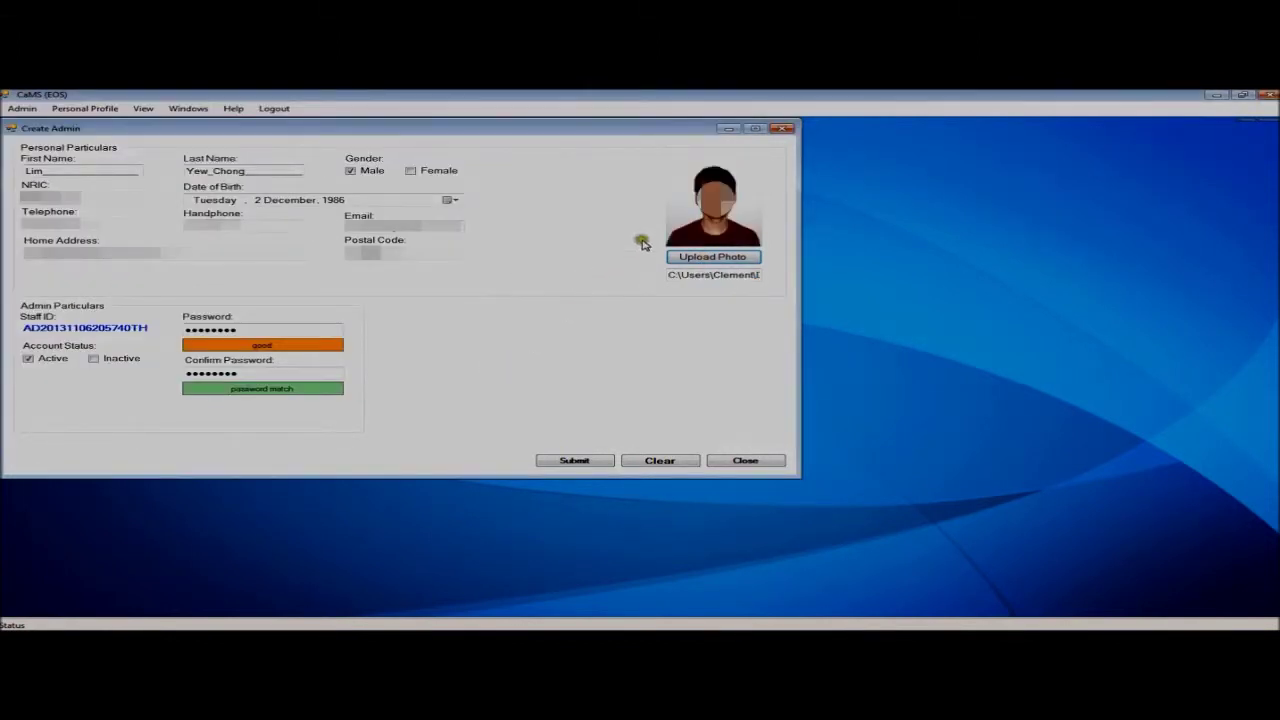
- Submit the new admin account, confirm its creation and close the form
left_click(578, 461)
left_click(620, 400)
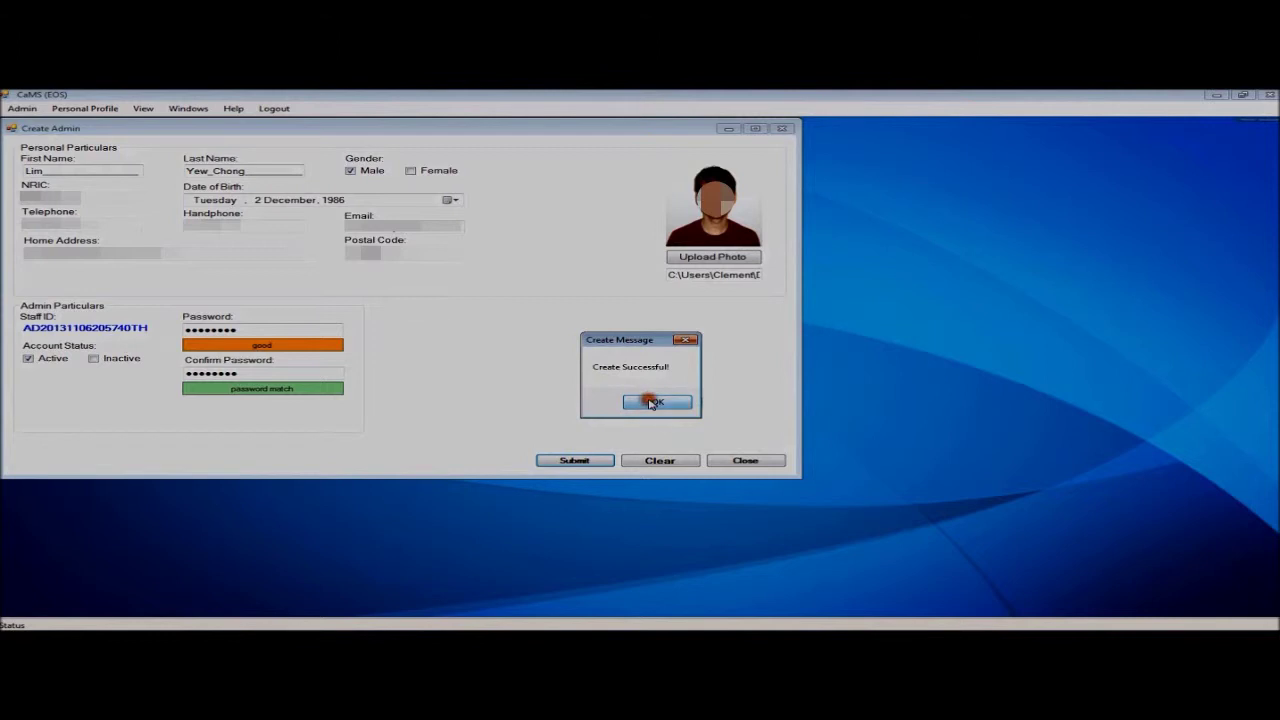
left_click(654, 403)
left_click(657, 404)
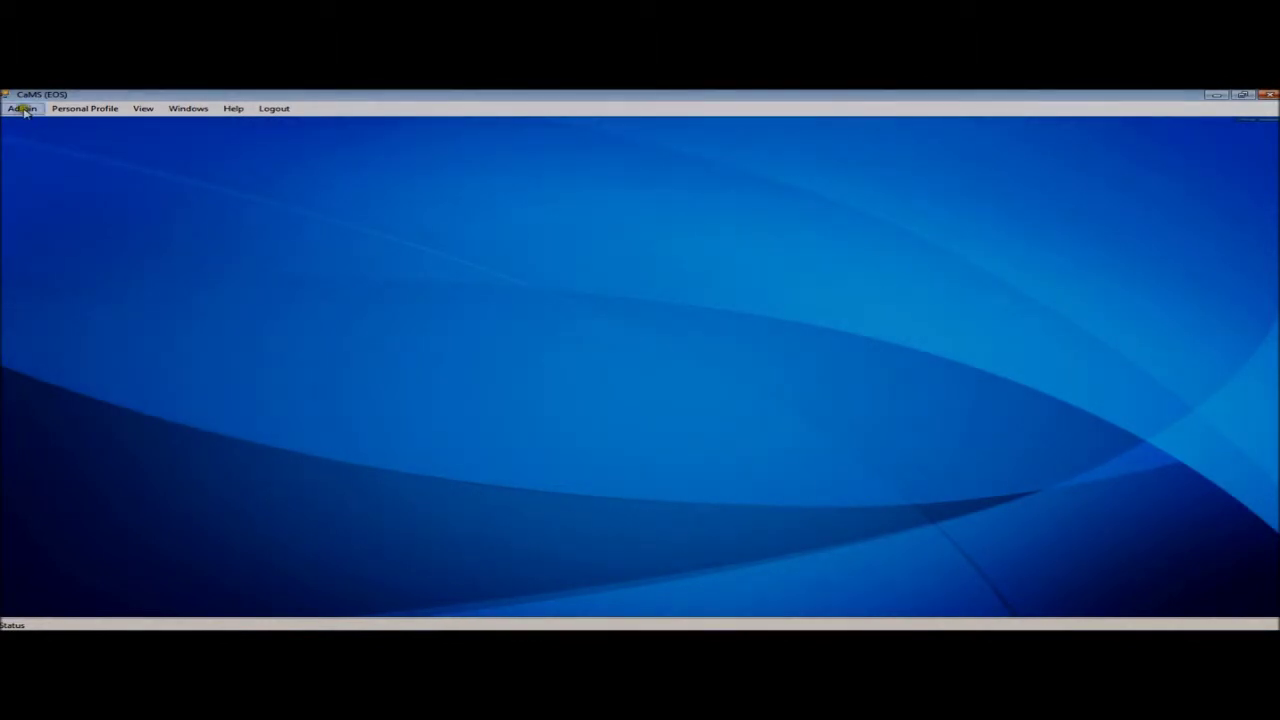
- Open the Update Admin form, retrieve the admin accounts and load the newly created admin's record
left_click(22, 108)
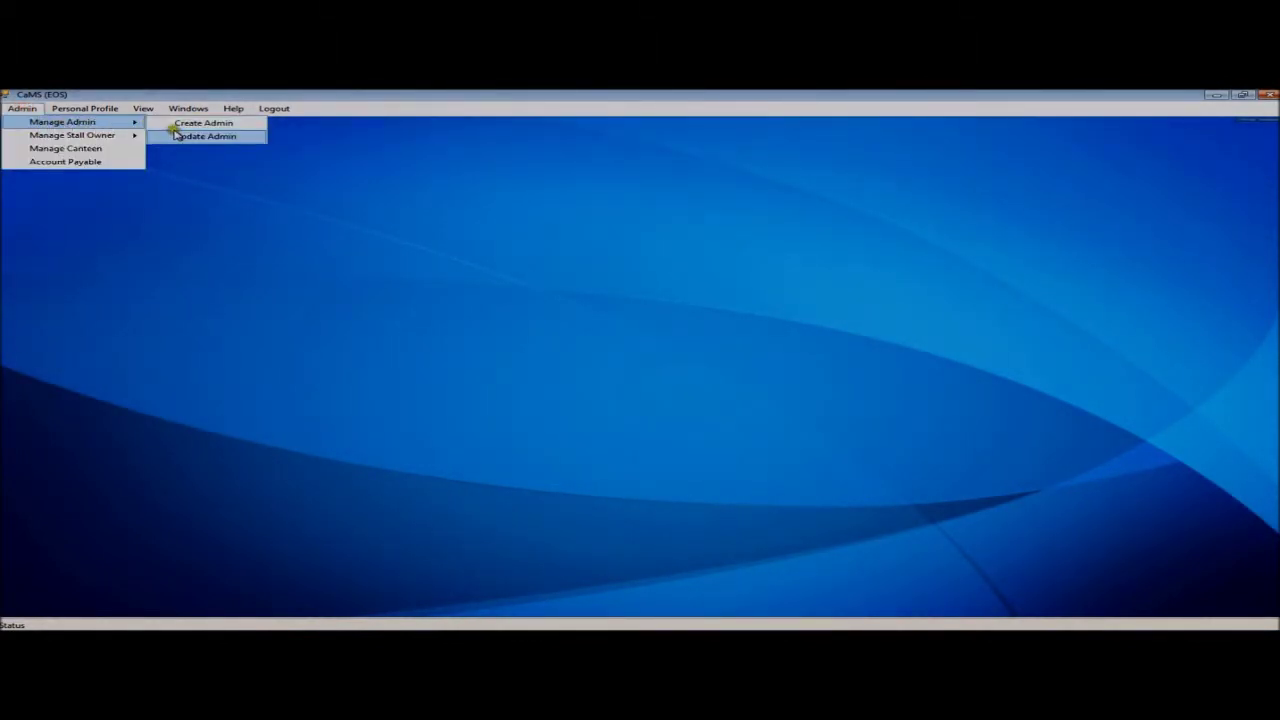
left_click(176, 135)
left_click(100, 434)
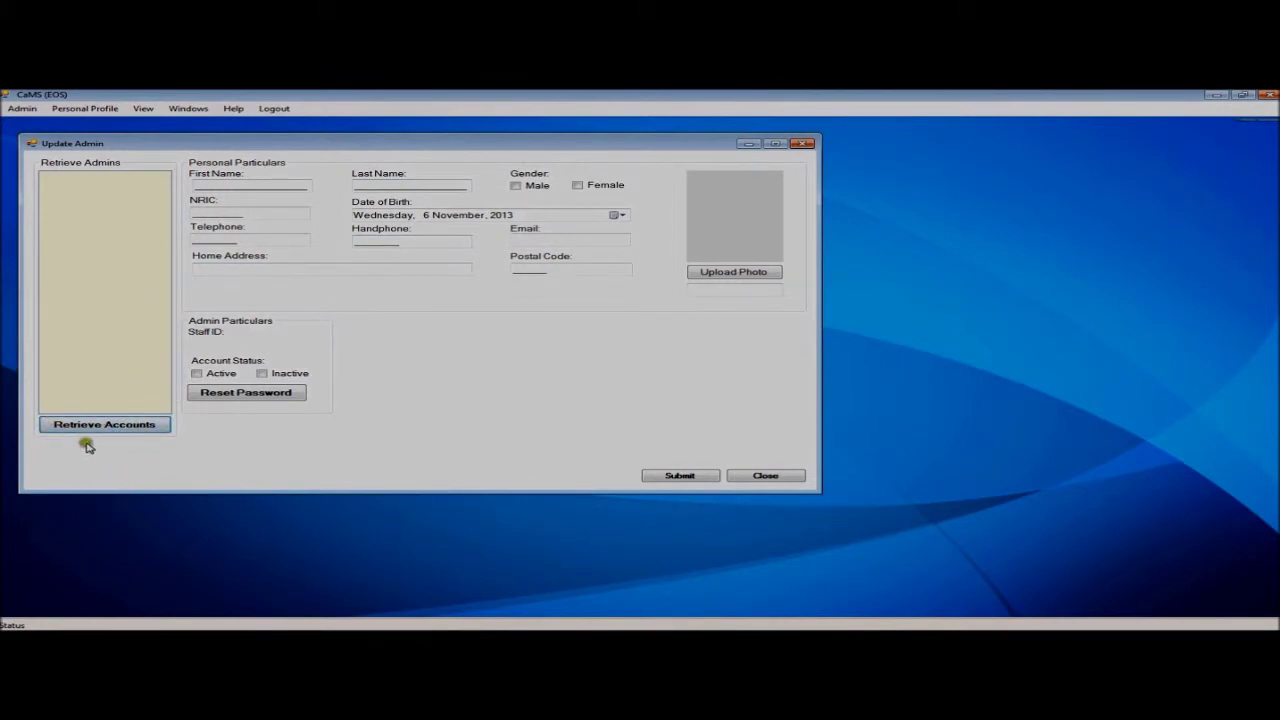
left_click(108, 428)
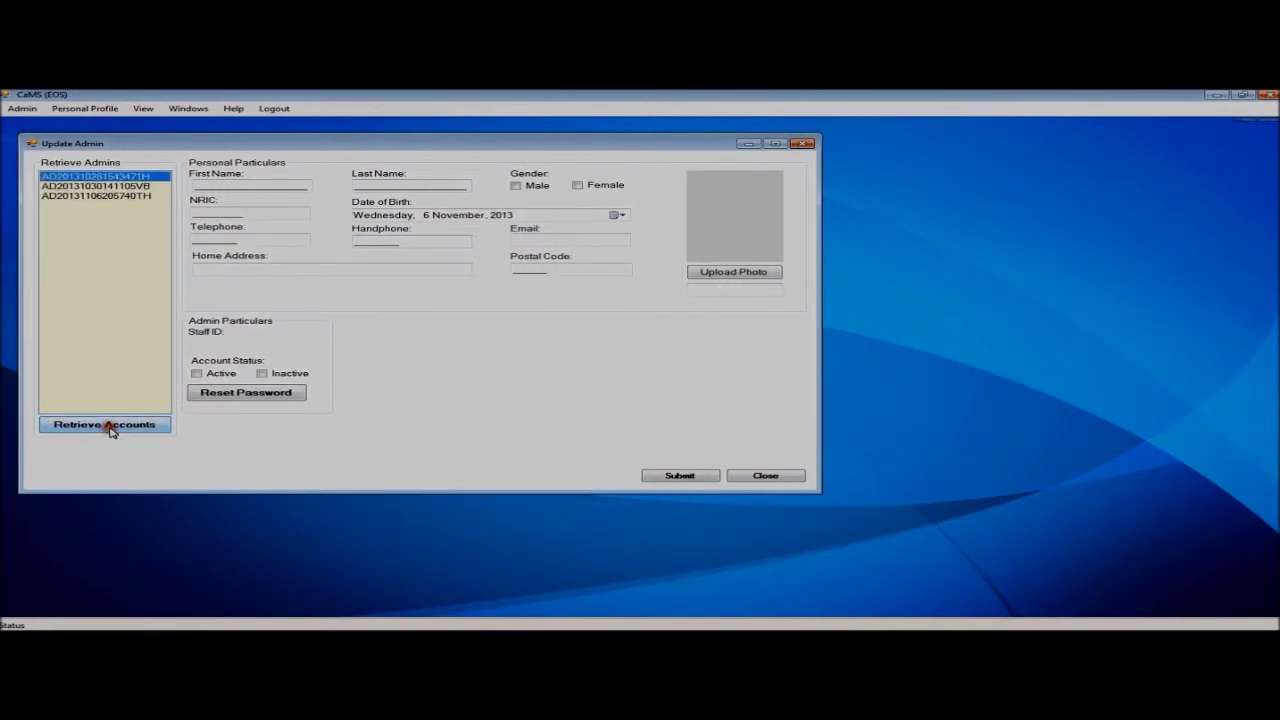
left_click(124, 177)
left_click(122, 186)
left_click(117, 195)
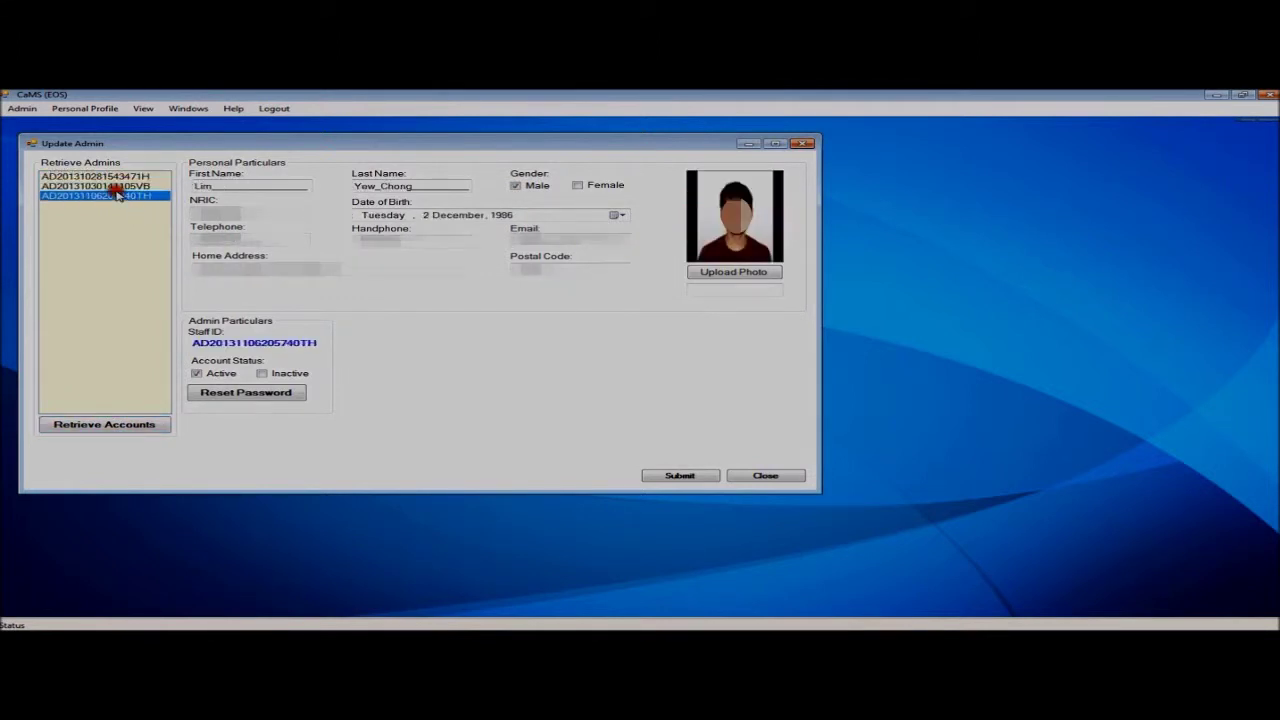
- Change the admin's last name, submit and confirm the update, and close the form
left_click(414, 187)
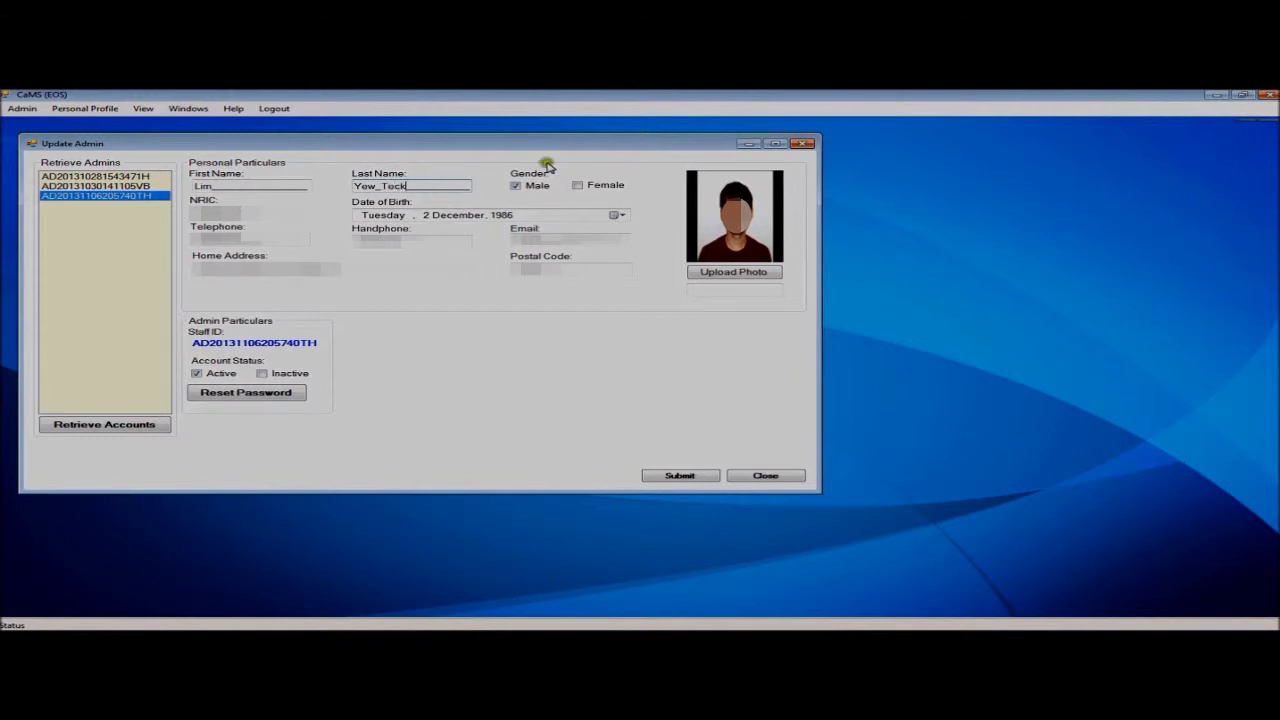
left_click(663, 476)
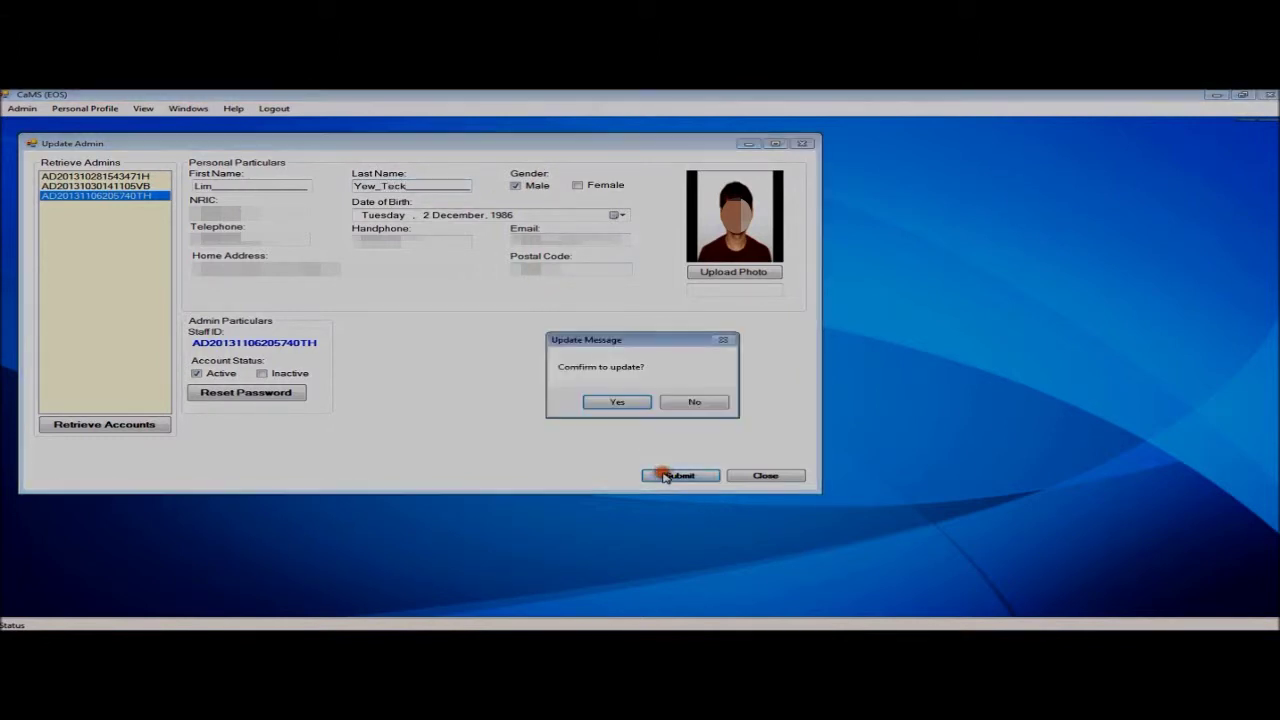
left_click(620, 403)
left_click(658, 402)
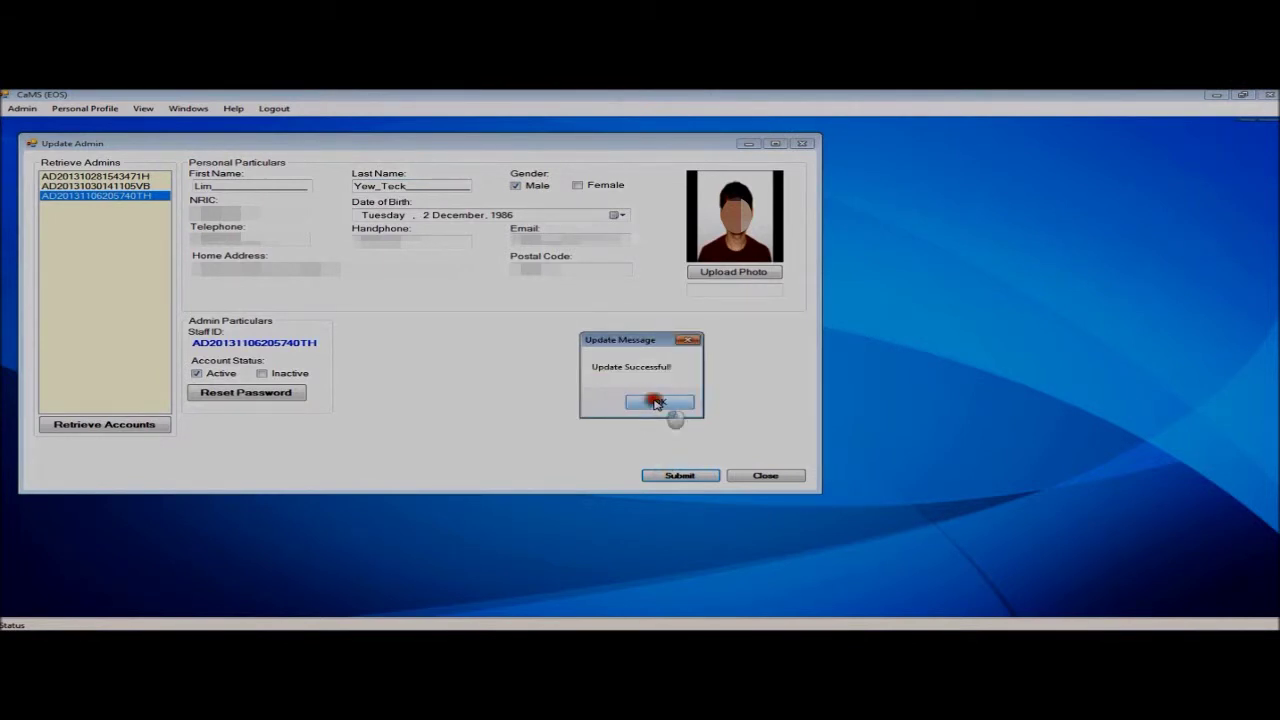
left_click(805, 144)
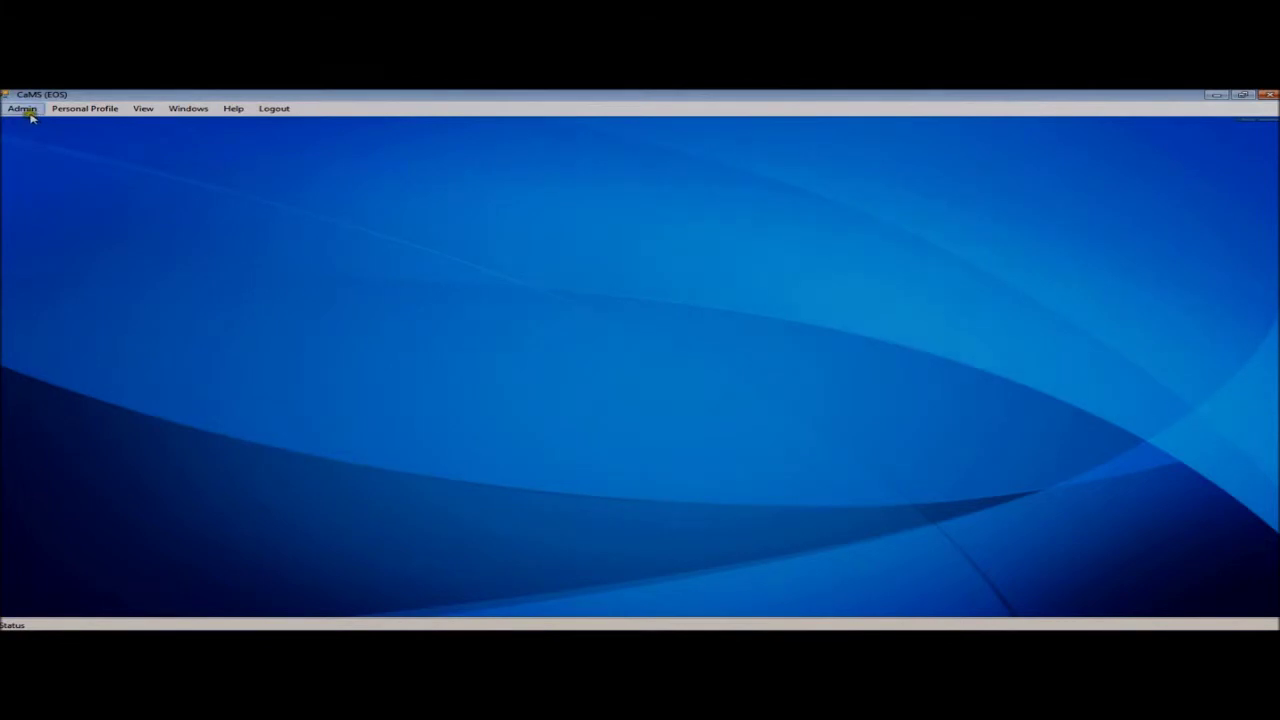
- Log out of the super admin account and log in with an admin username and password
left_click(276, 108)
left_click(616, 333)
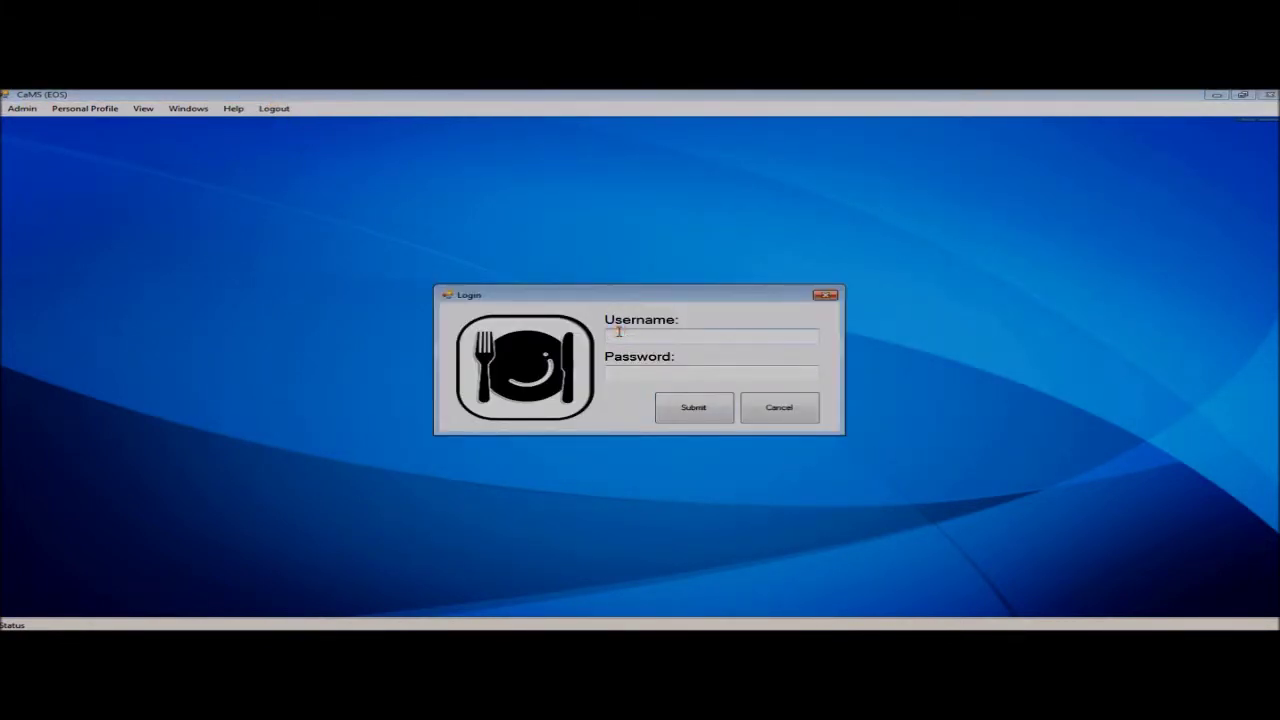
type("AD201310281543471H")
key("Tab")
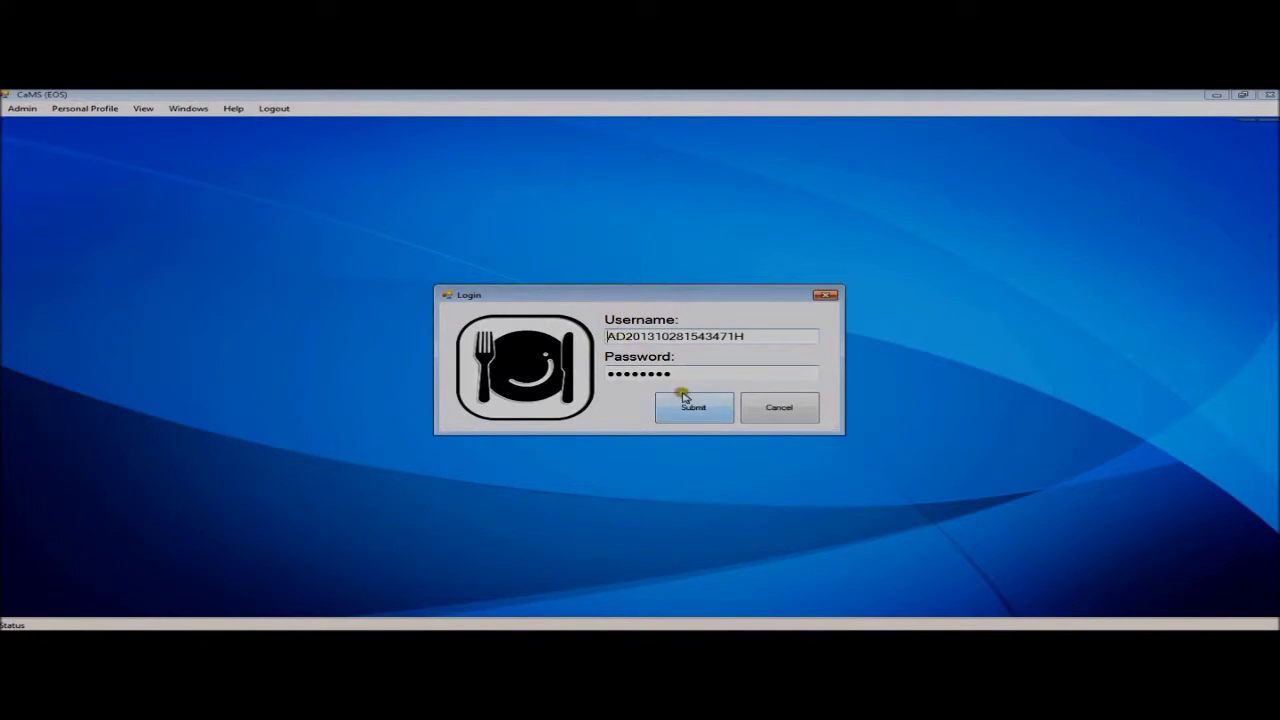
left_click(698, 410)
left_click(688, 407)
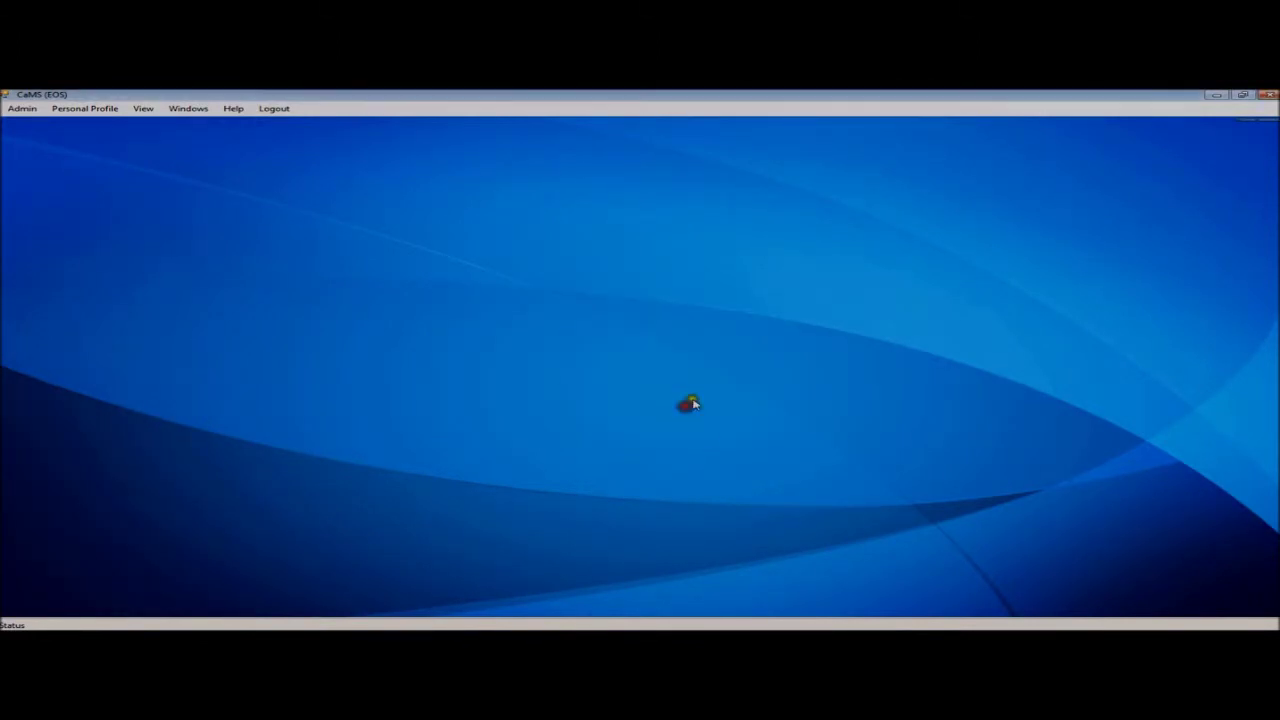
- Open the canteen management form and create a canteen named Hall 11 with 6 stalls
left_click(24, 109)
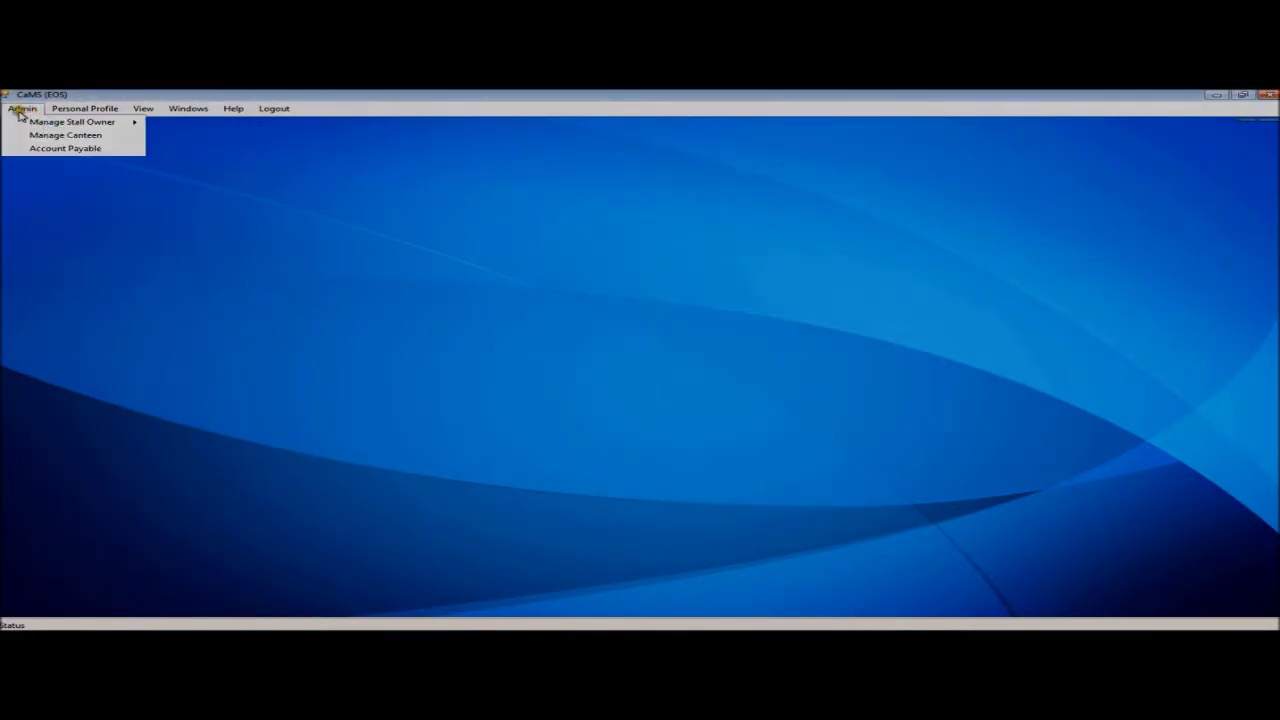
left_click(55, 134)
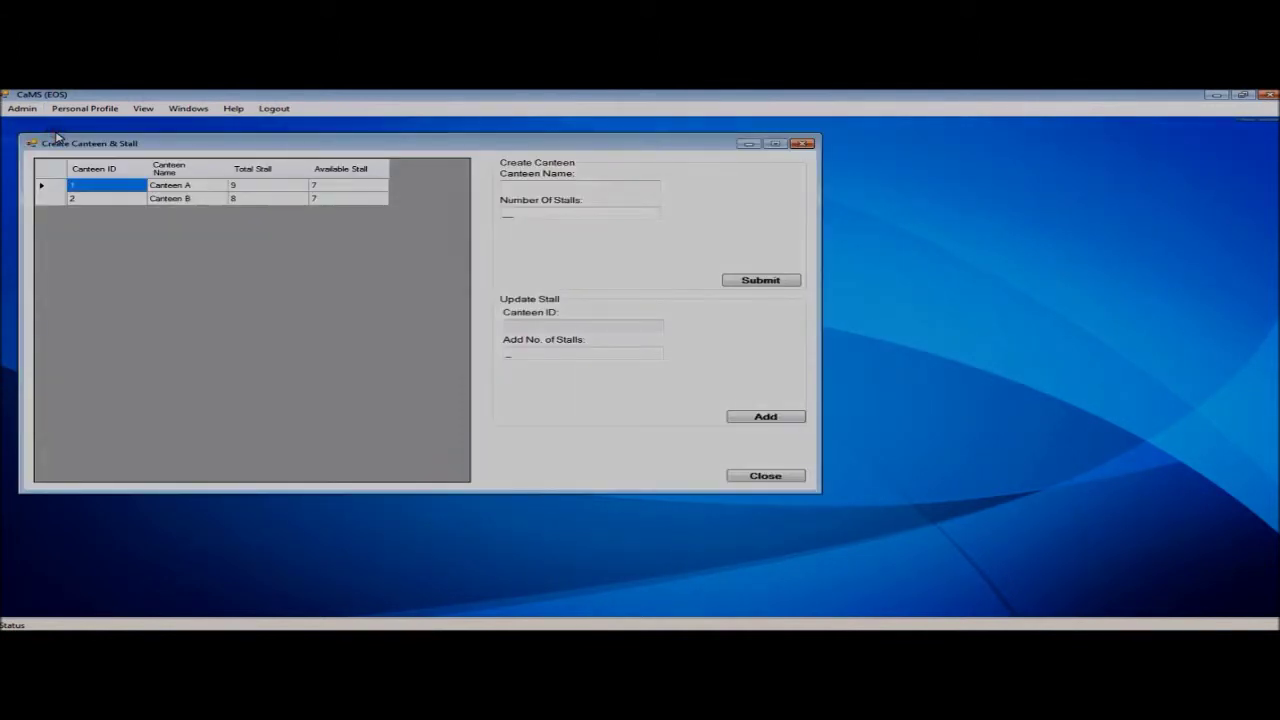
left_click(522, 187)
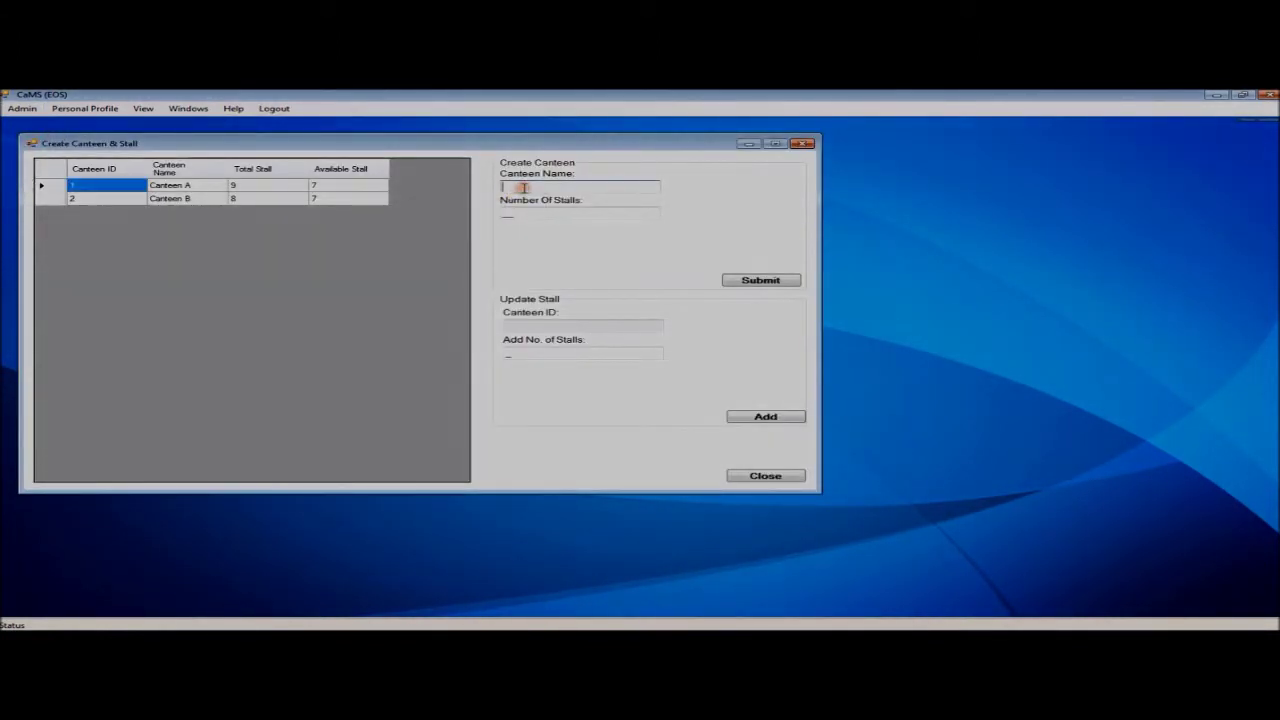
type("Hall 11")
left_click(590, 210)
type("6")
left_click(761, 281)
left_click(619, 402)
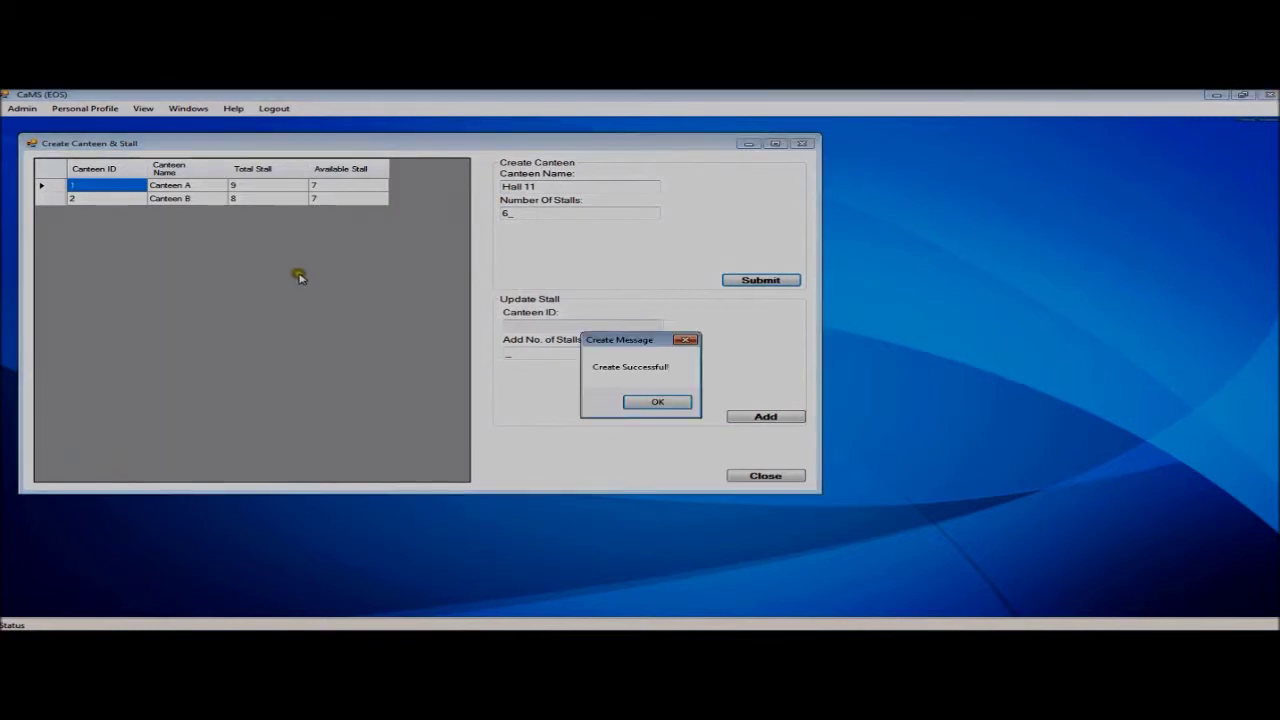
left_click(634, 401)
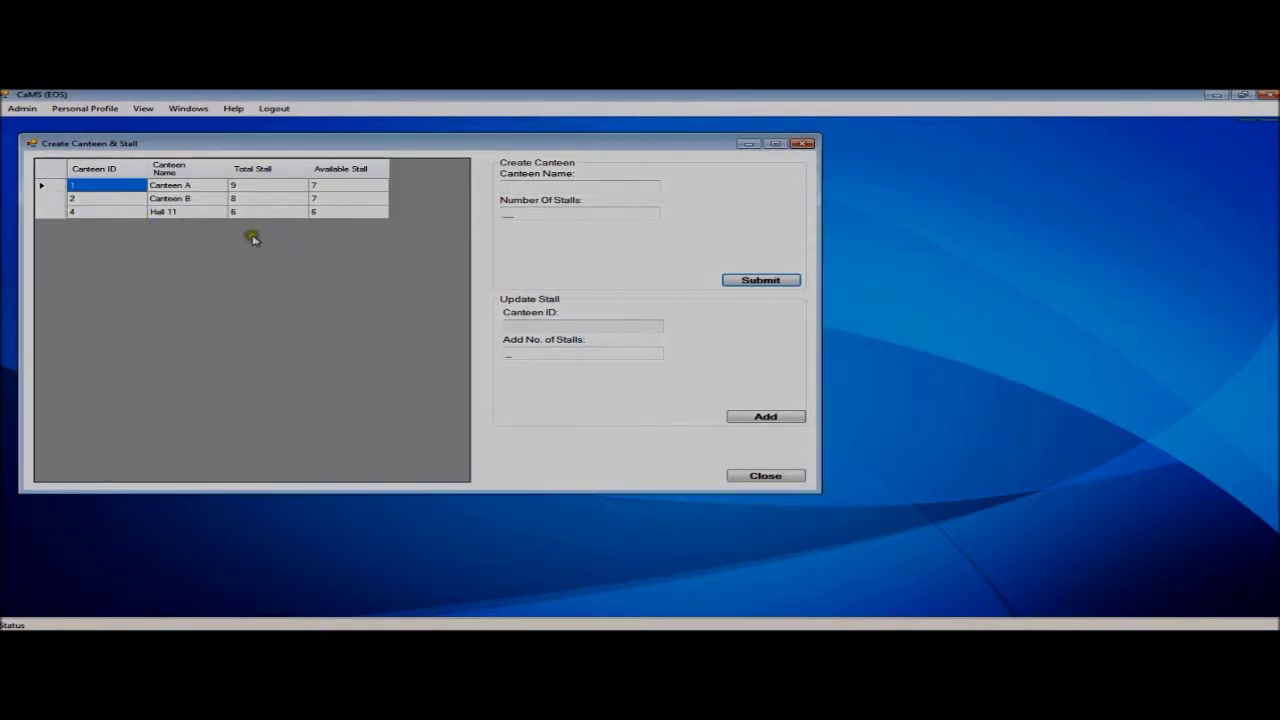
- Add 1 stall to Canteen B and confirm the addition
left_click(57, 202)
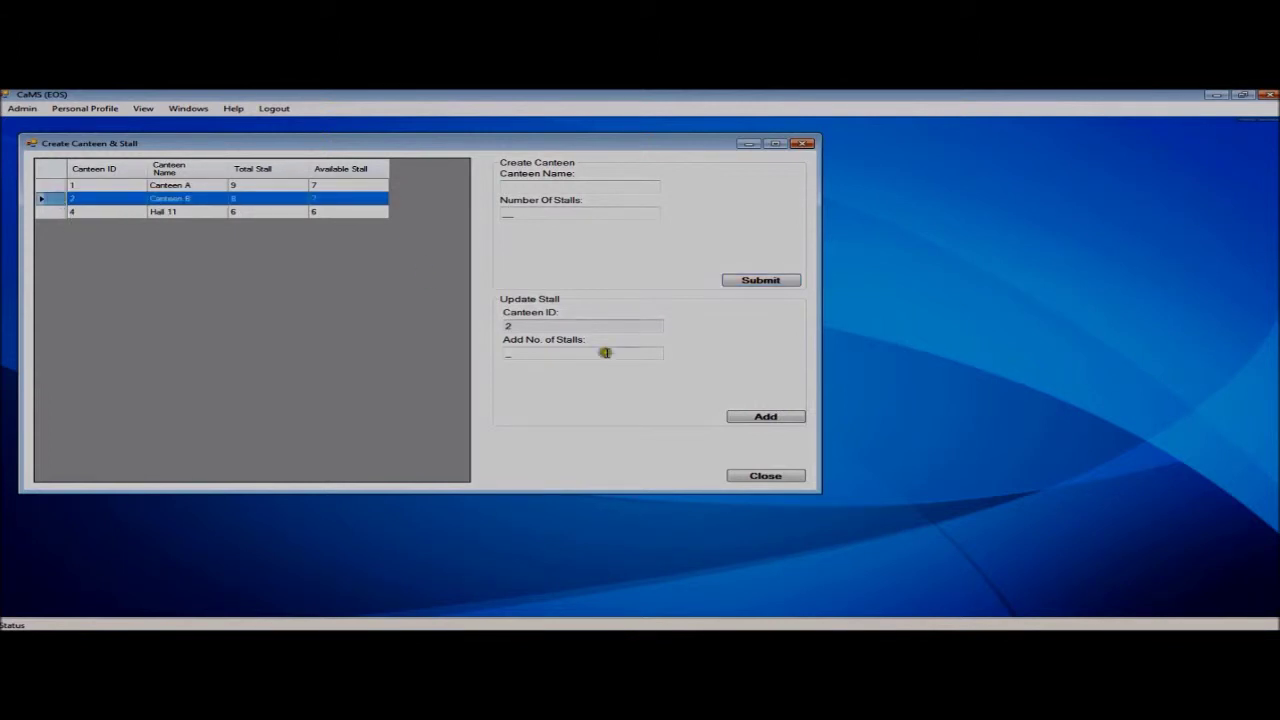
left_click(508, 353)
left_click(270, 205)
left_click(505, 353)
type("1")
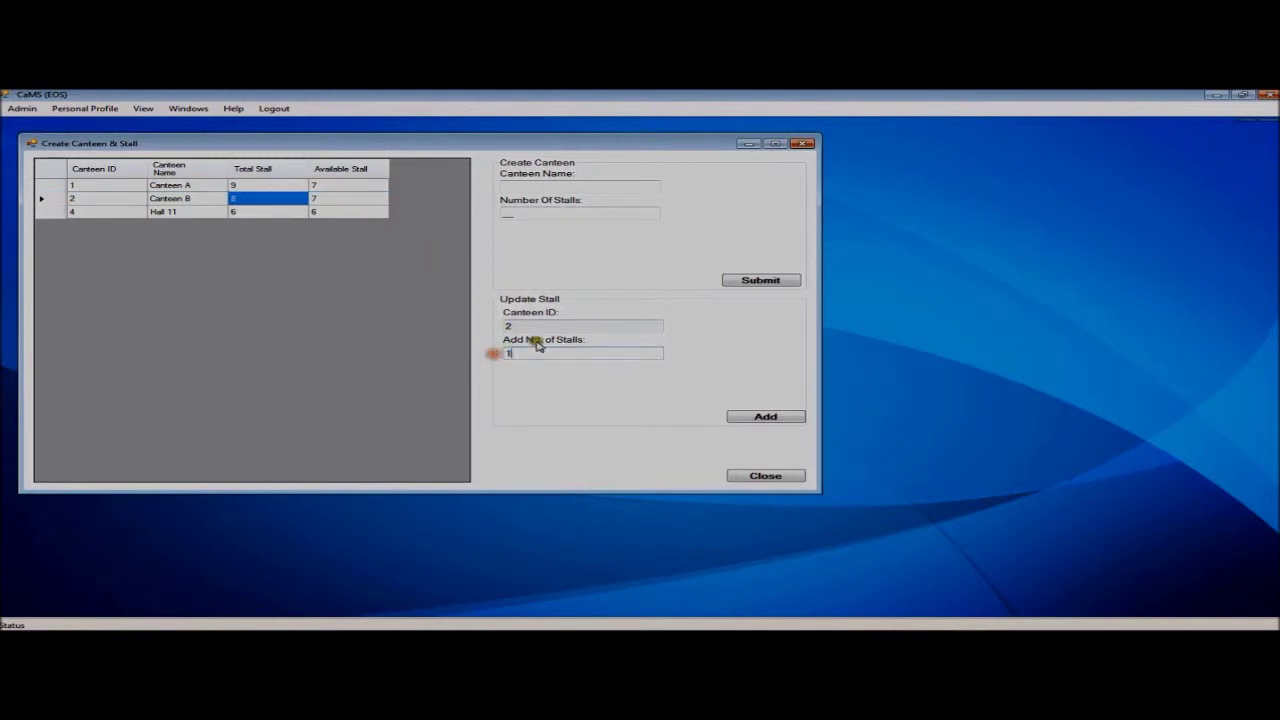
left_click(792, 416)
left_click(610, 397)
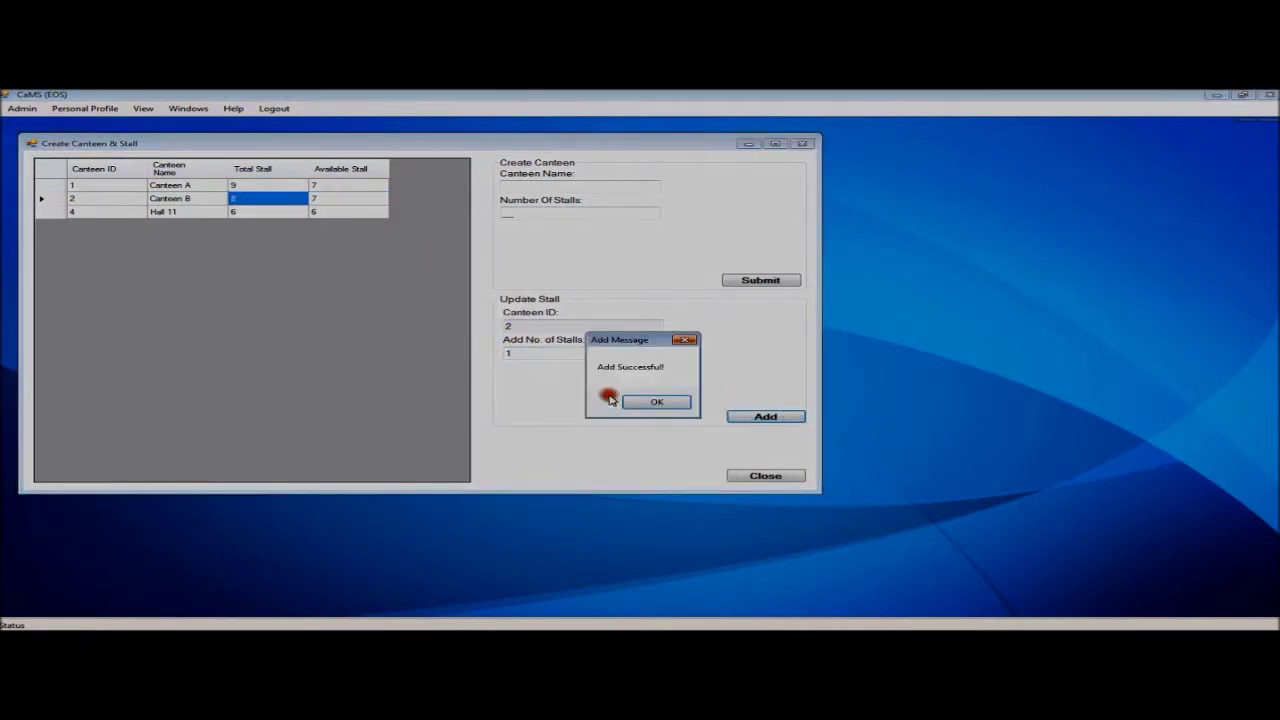
left_click(640, 401)
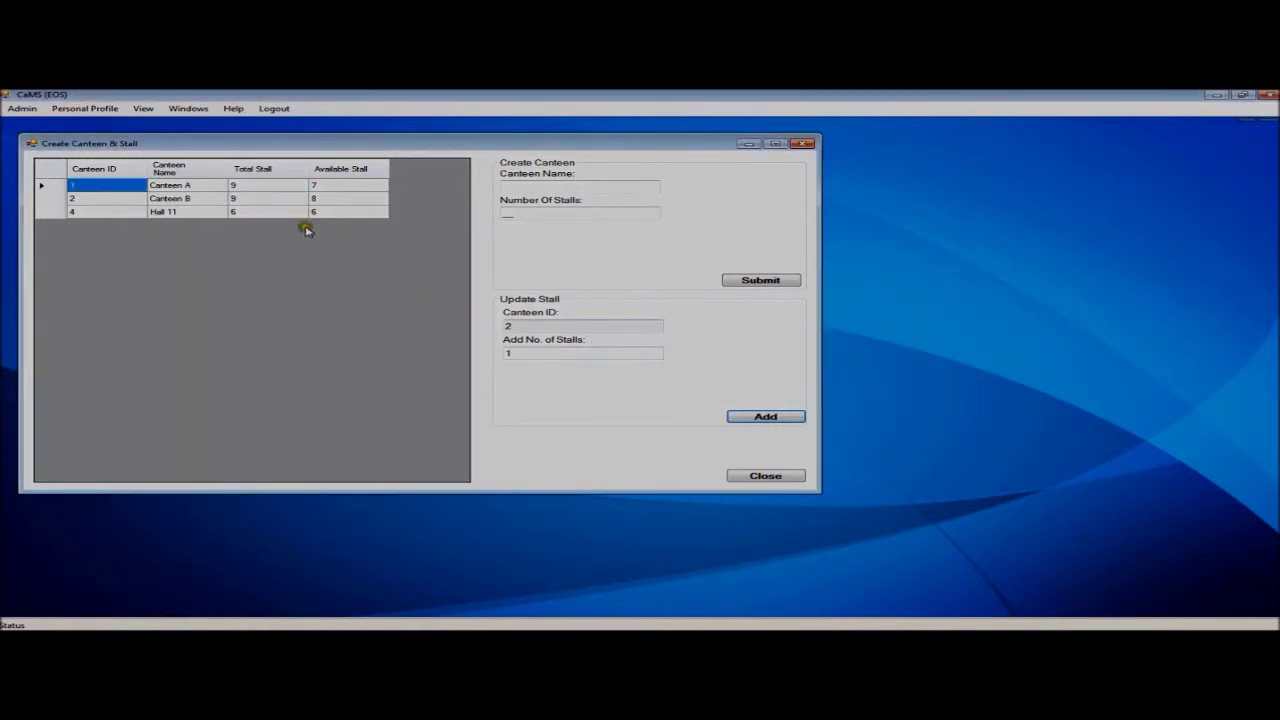
- Close the Create Canteen & Stall form
left_click(765, 476)
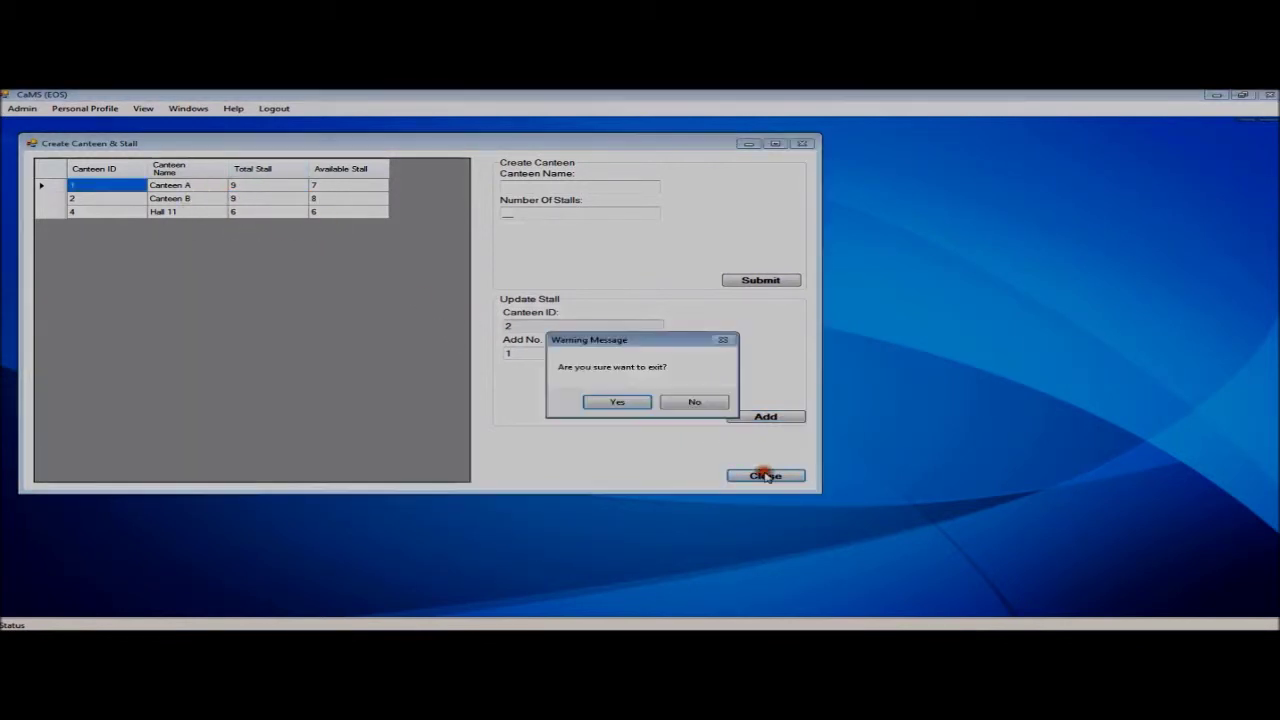
left_click(700, 402)
left_click(802, 143)
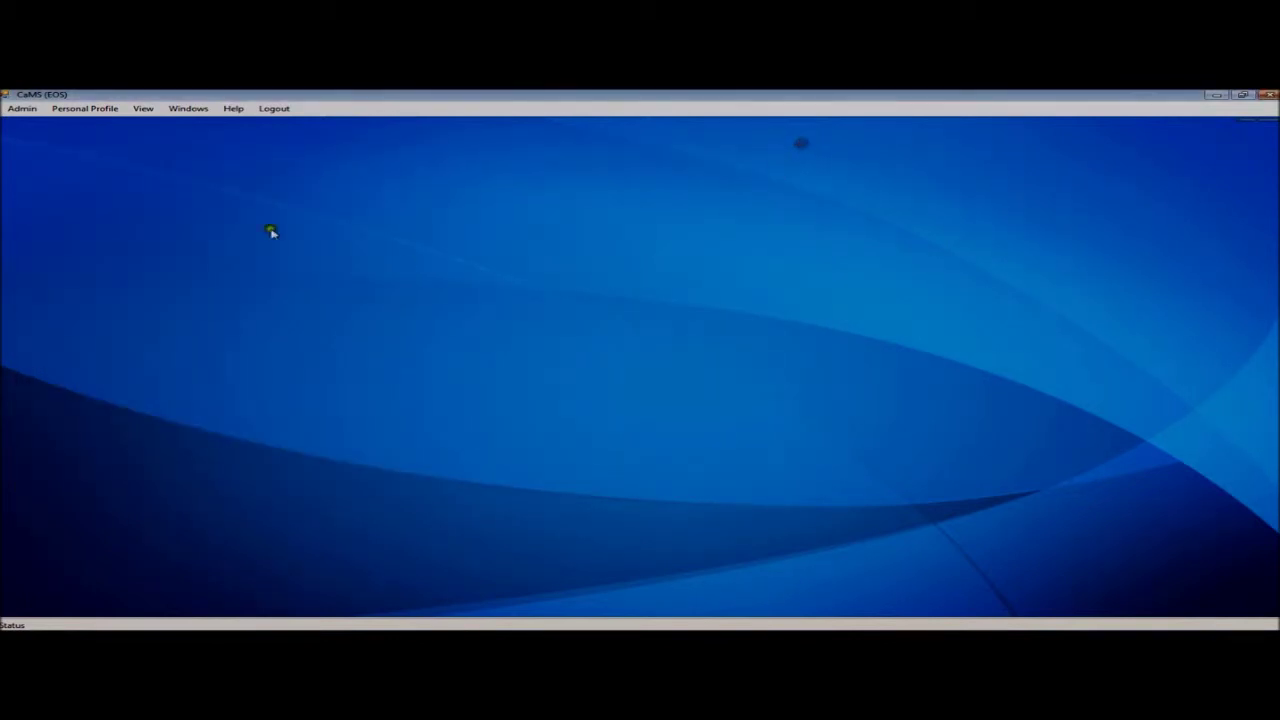
- Open the form for creating a stall owner
left_click(24, 109)
mouse_move(138, 124)
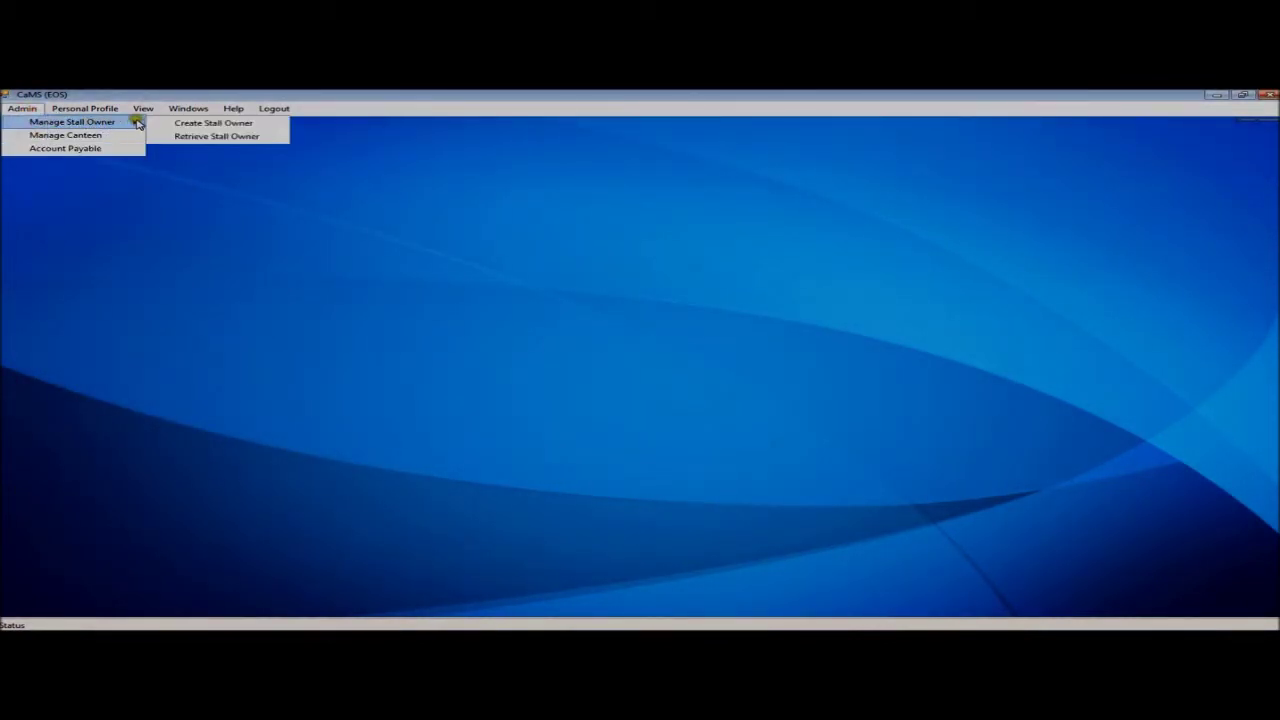
left_click(206, 123)
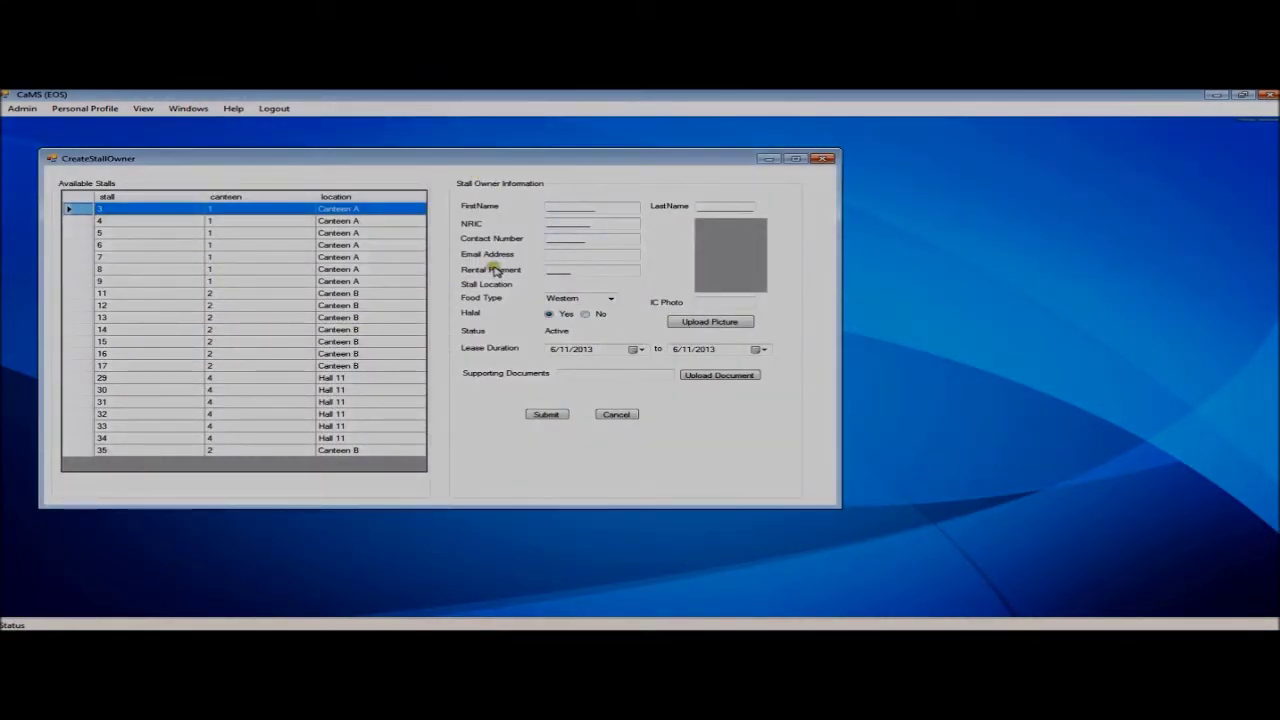
- Select stall 5 in Canteen A and enter the owner's personal details, rental payment 5300, Muslim food, halal Yes and lease 6/12/2013 to 6/12/2018
left_click(82, 232)
left_click(556, 208)
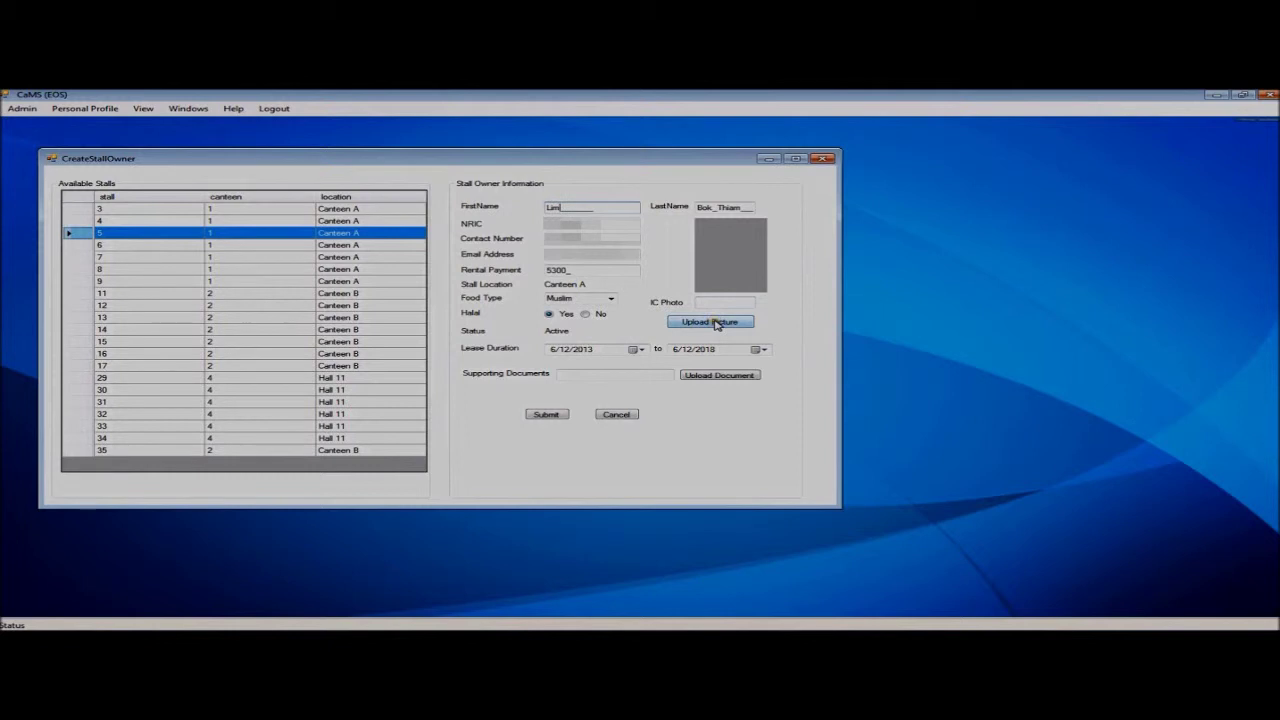
- Upload the picture named test from the Photo > User folder as the stall owner's IC photo
left_click(714, 322)
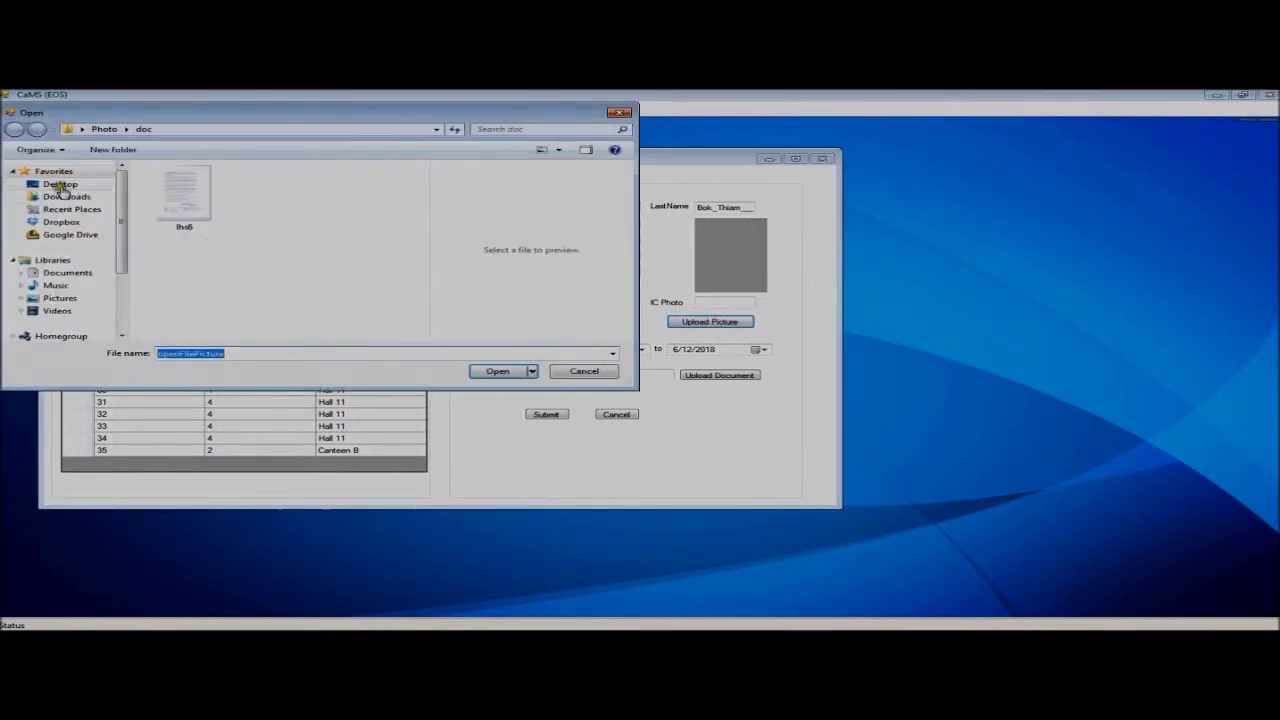
left_click(104, 129)
left_click(172, 209)
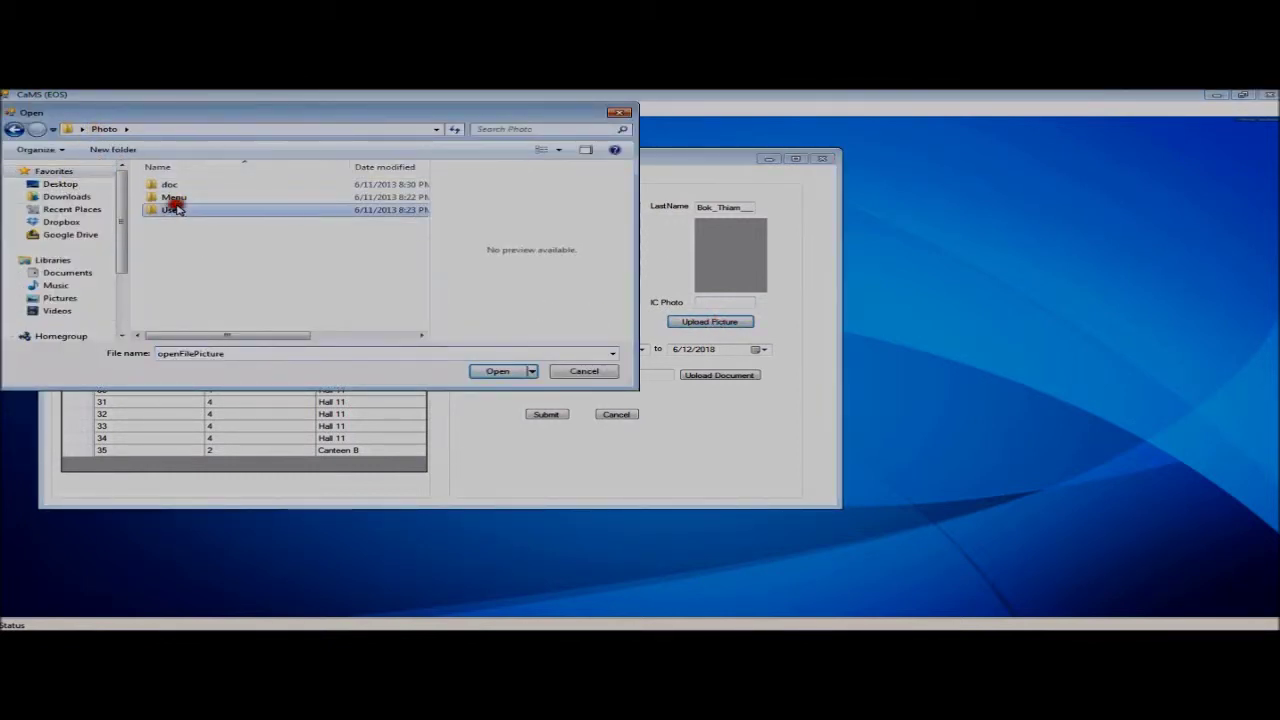
double_click(172, 209)
left_click(274, 194)
left_click(497, 371)
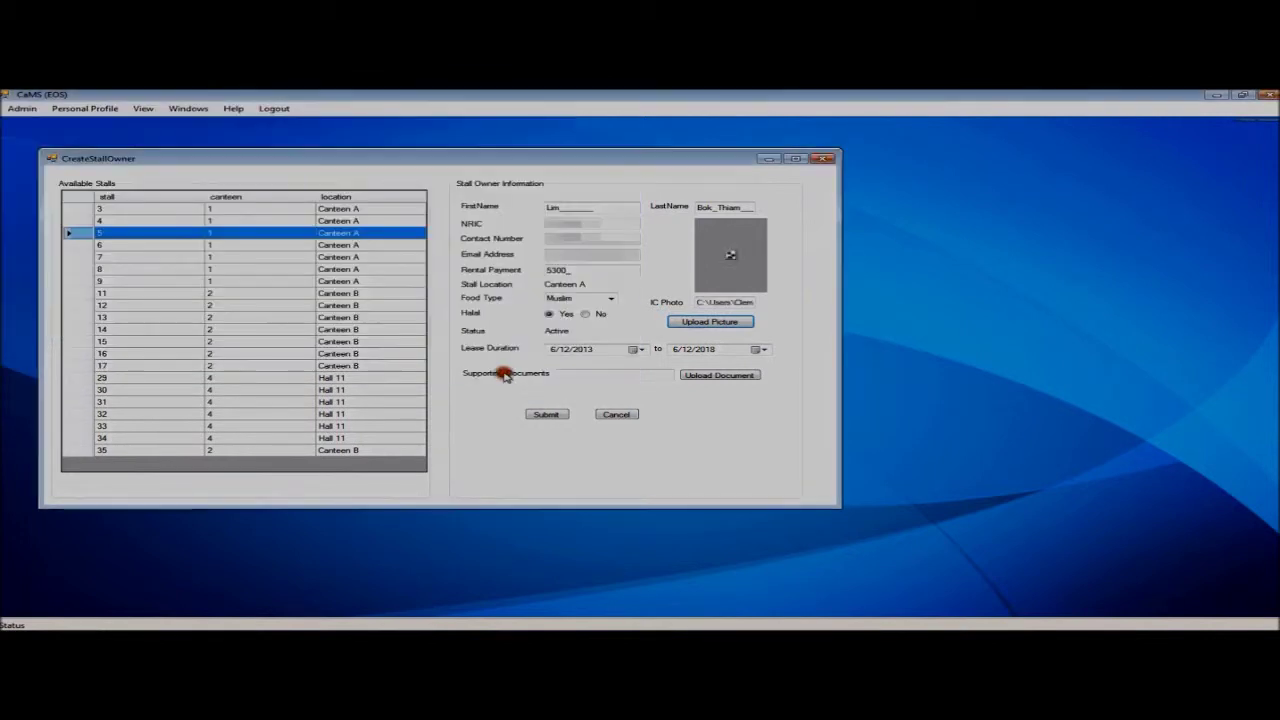
- Attach the document from the Photo > doc folder as the supporting document and submit the new stall owner
left_click(692, 374)
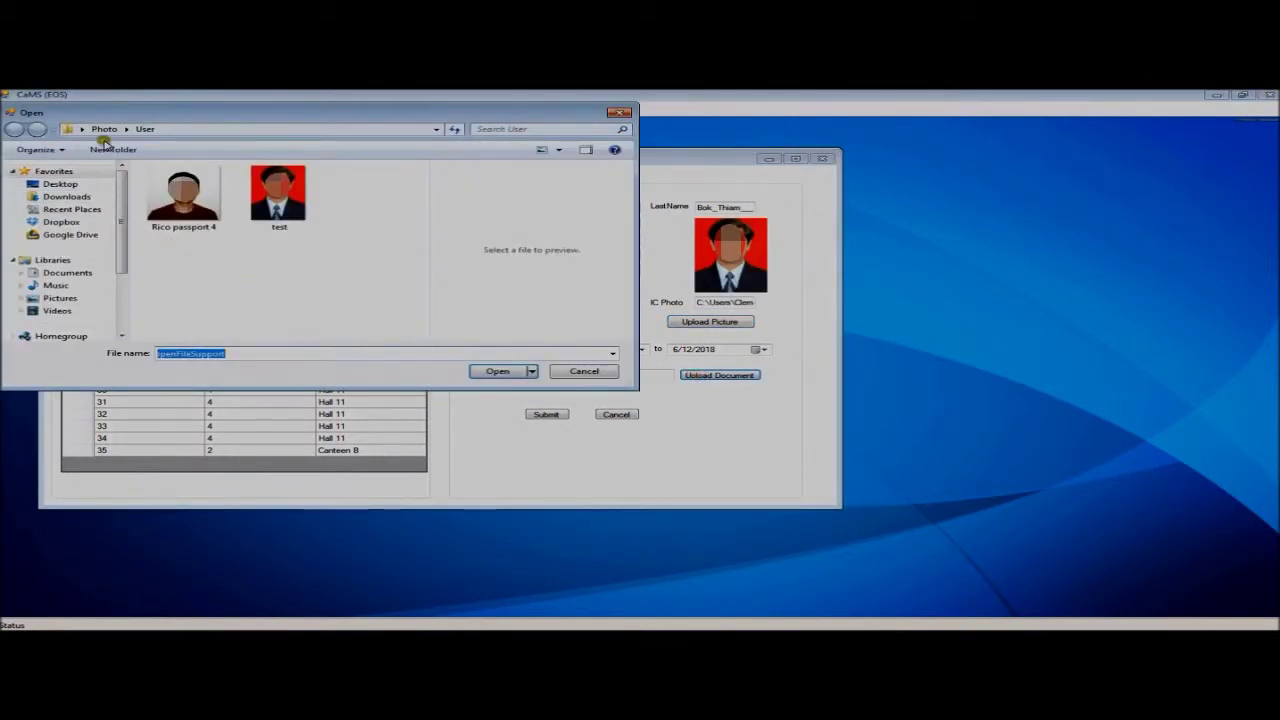
left_click(104, 129)
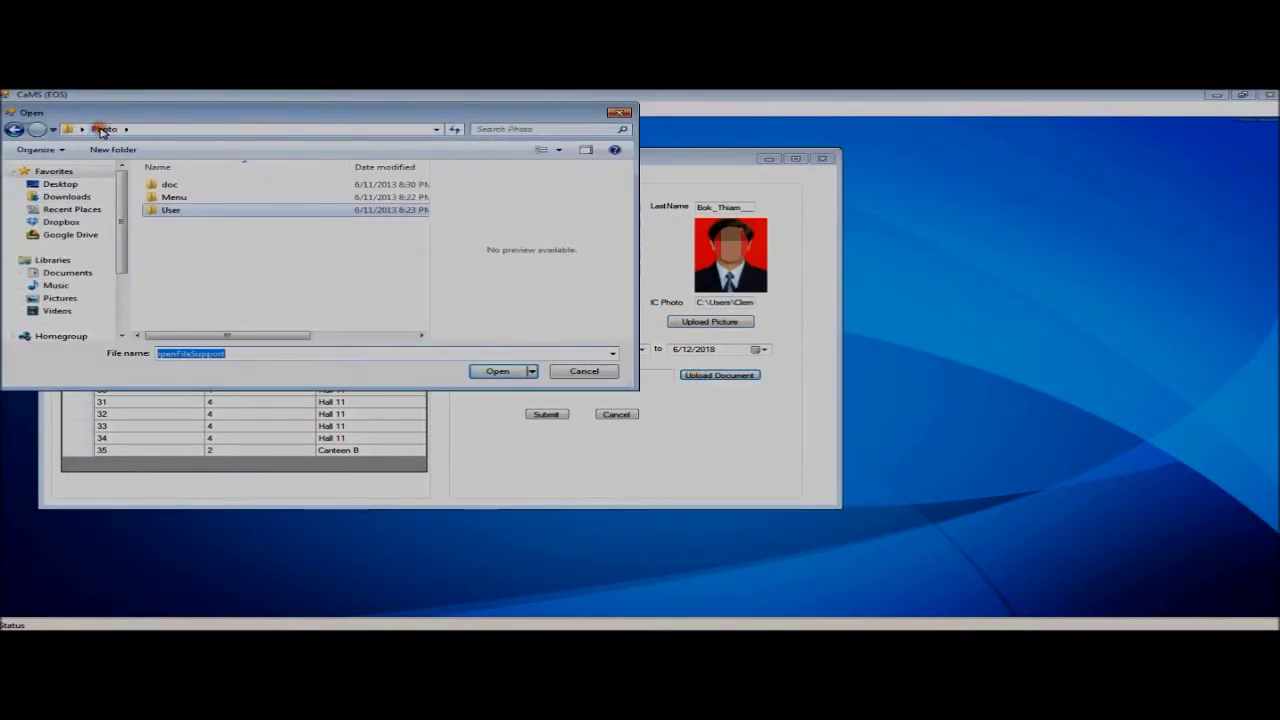
double_click(170, 187)
left_click(210, 195)
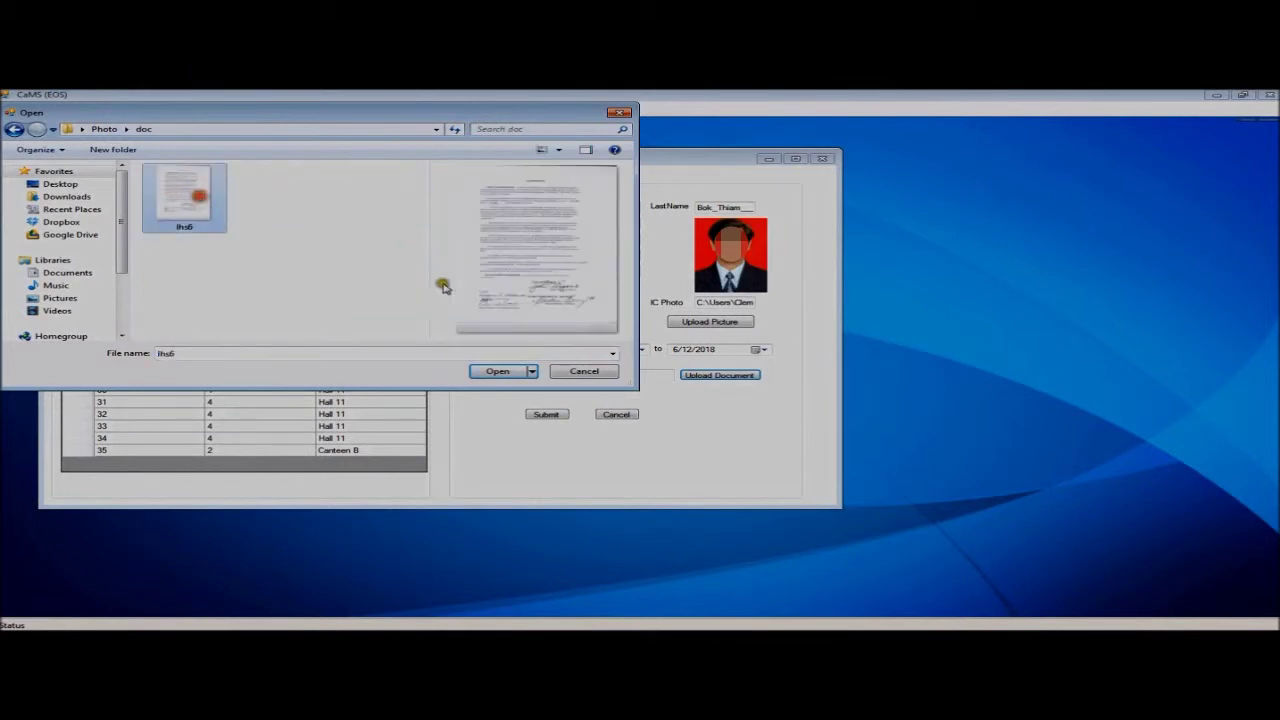
left_click(492, 372)
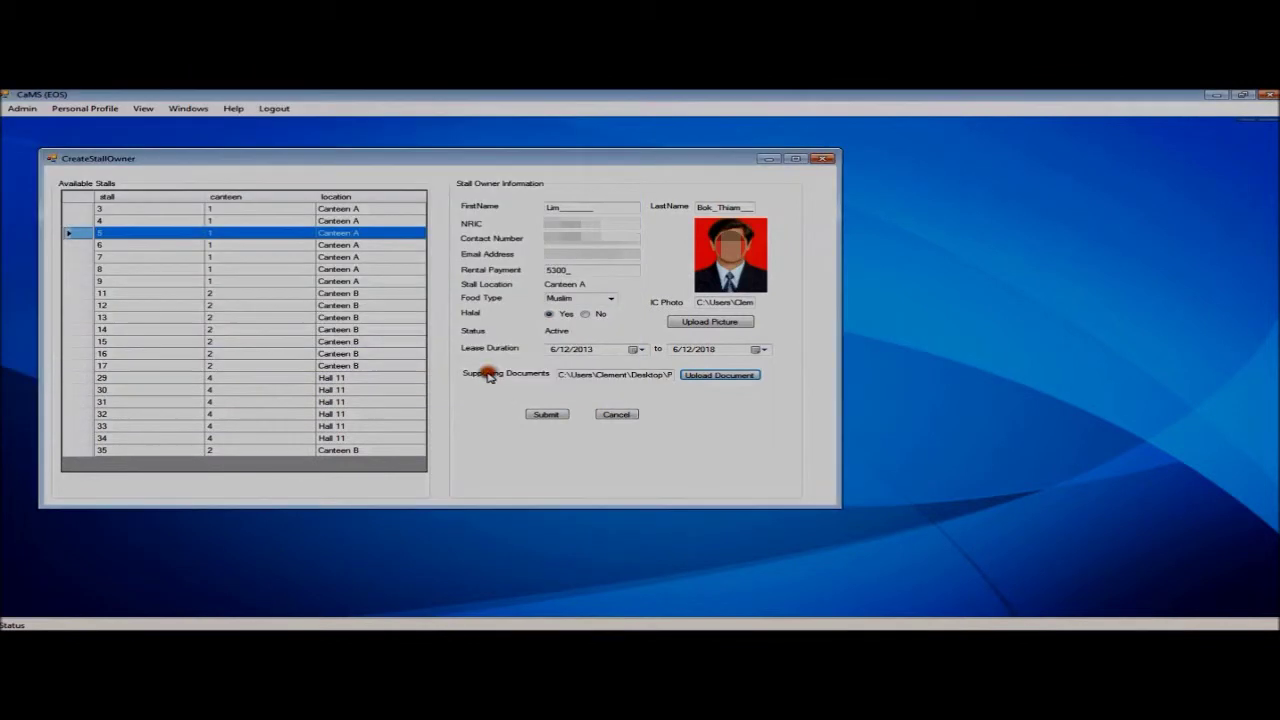
left_click(540, 415)
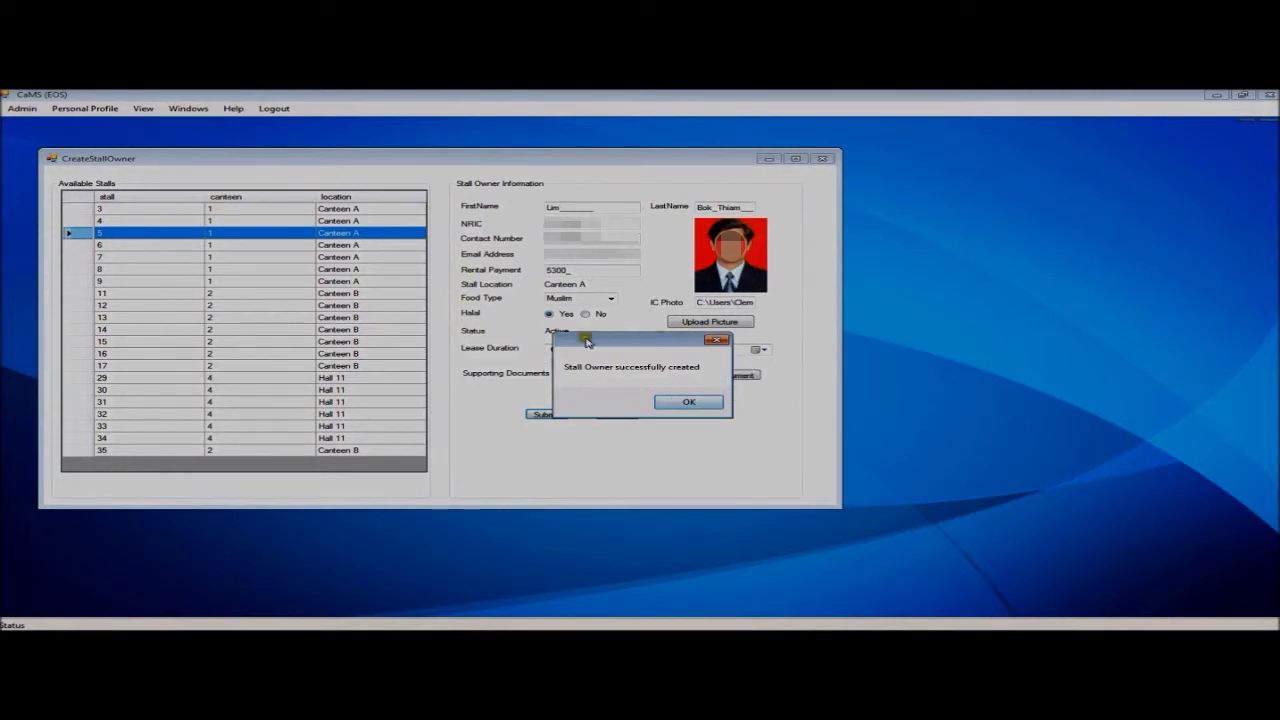
left_click(688, 401)
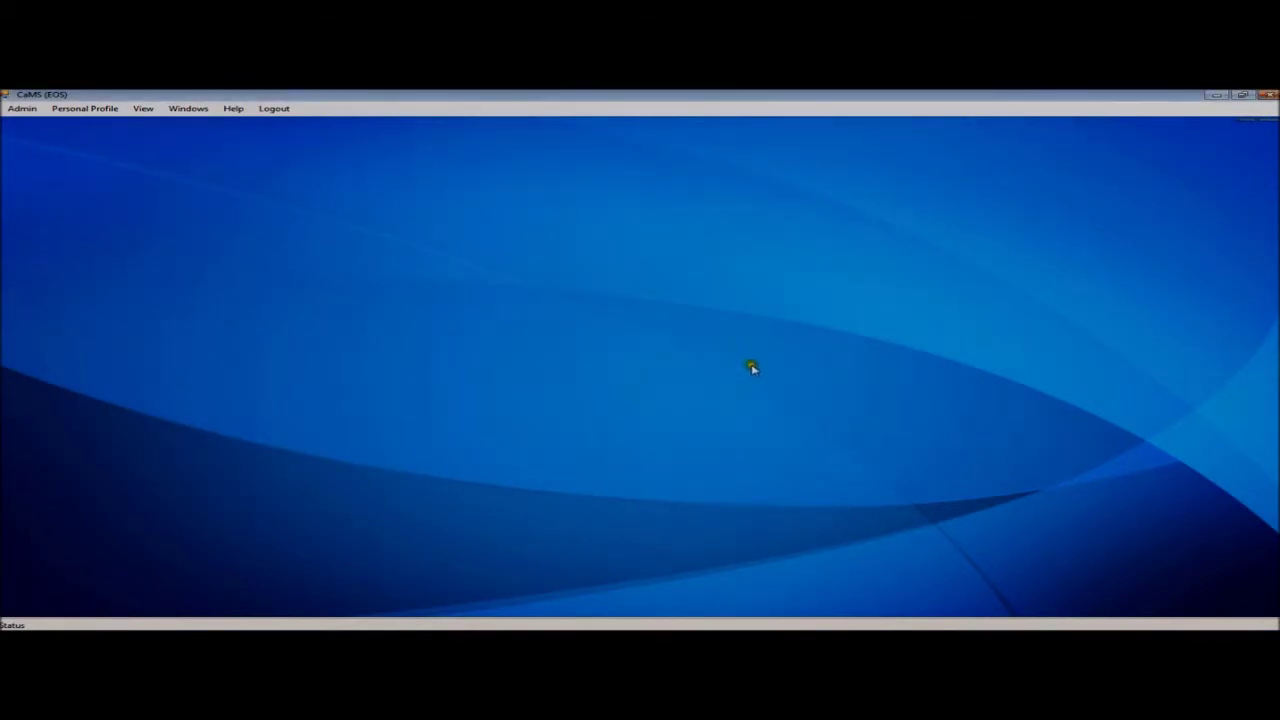
- Open the stall owner retrieval form and search for stall owners by first name with the text "Da"
left_click(24, 108)
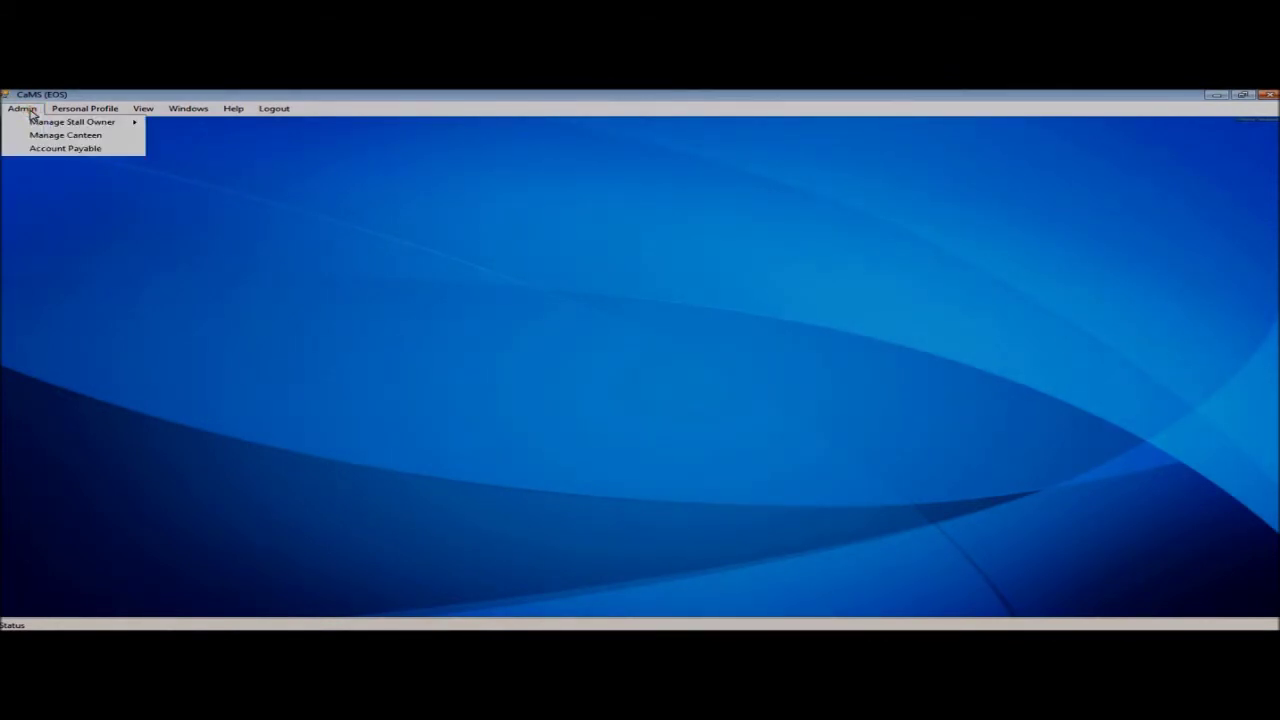
mouse_move(32, 121)
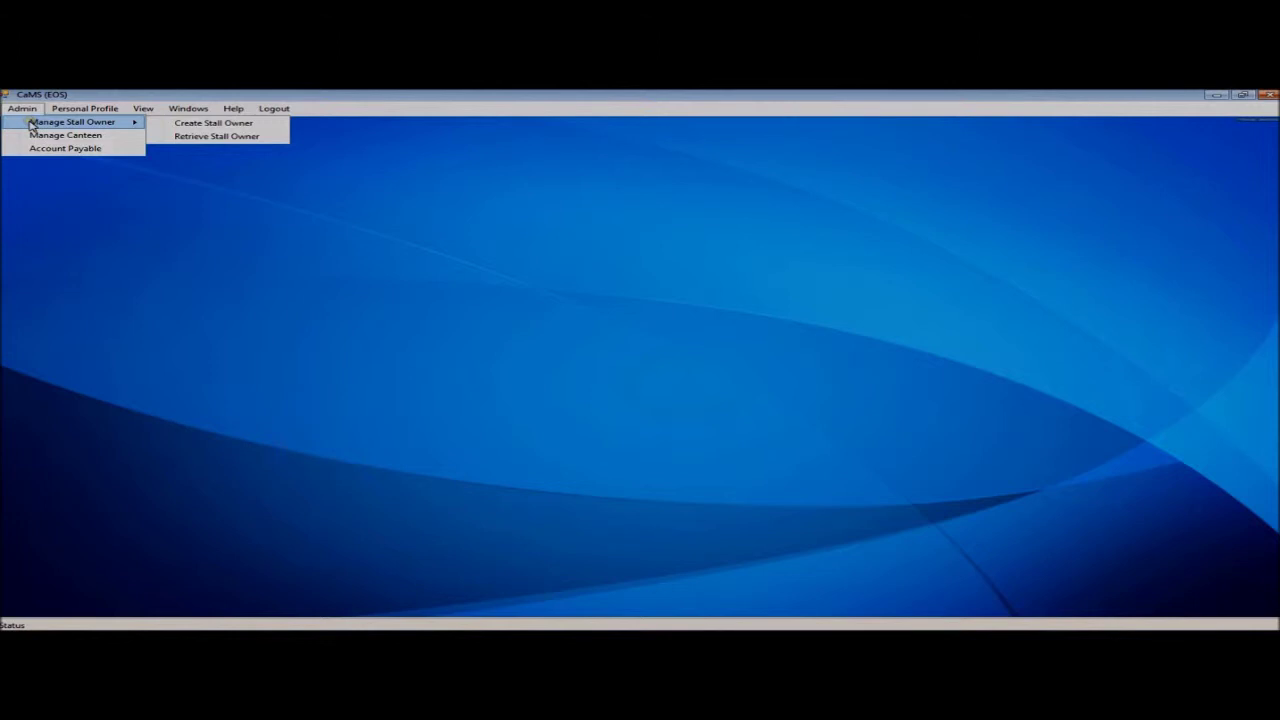
left_click(249, 138)
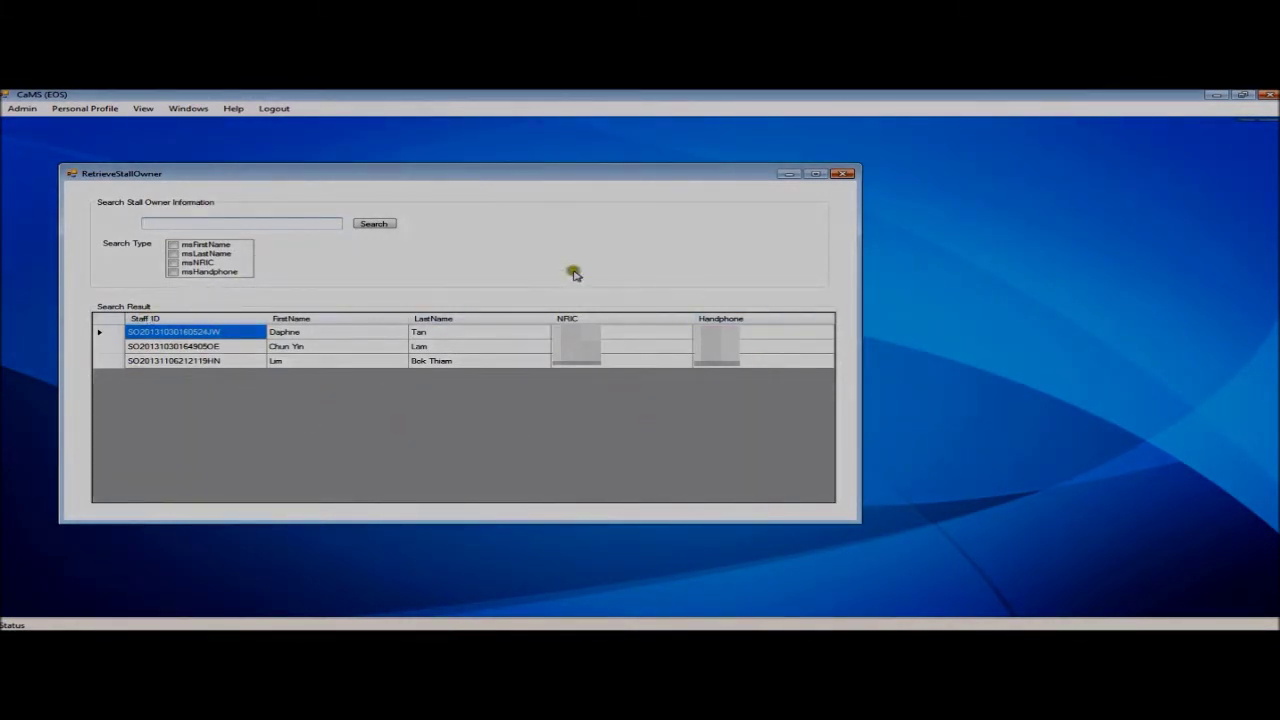
left_click(263, 221)
left_click(174, 246)
left_click(174, 245)
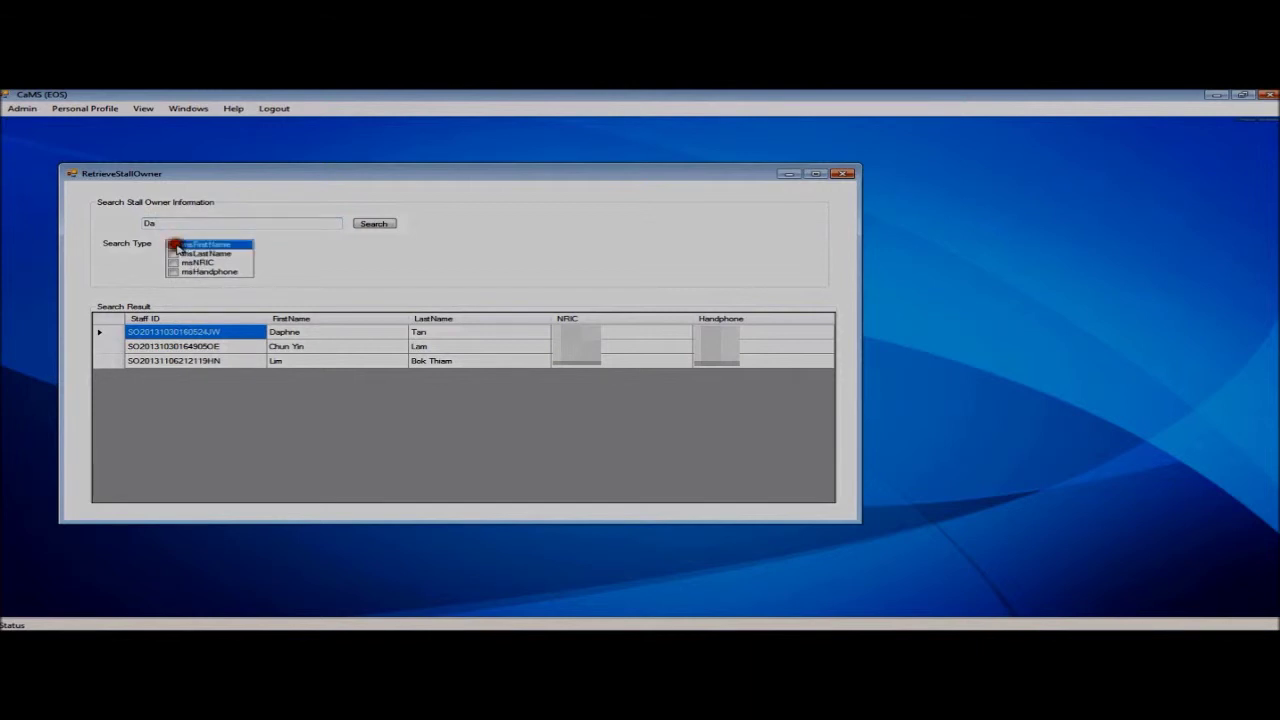
left_click(378, 223)
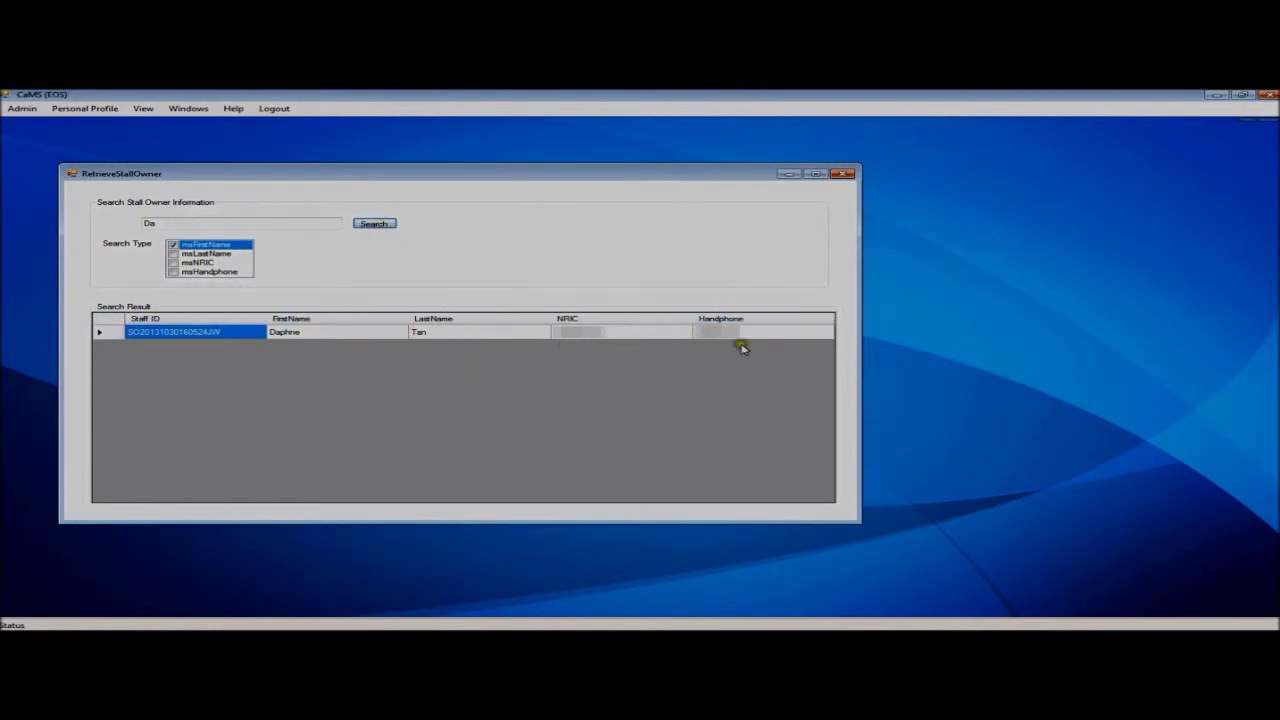
- Open the found stall owner's record, select stall ID 1 and attach the document from the Photo > doc folder as supporting document
double_click(200, 331)
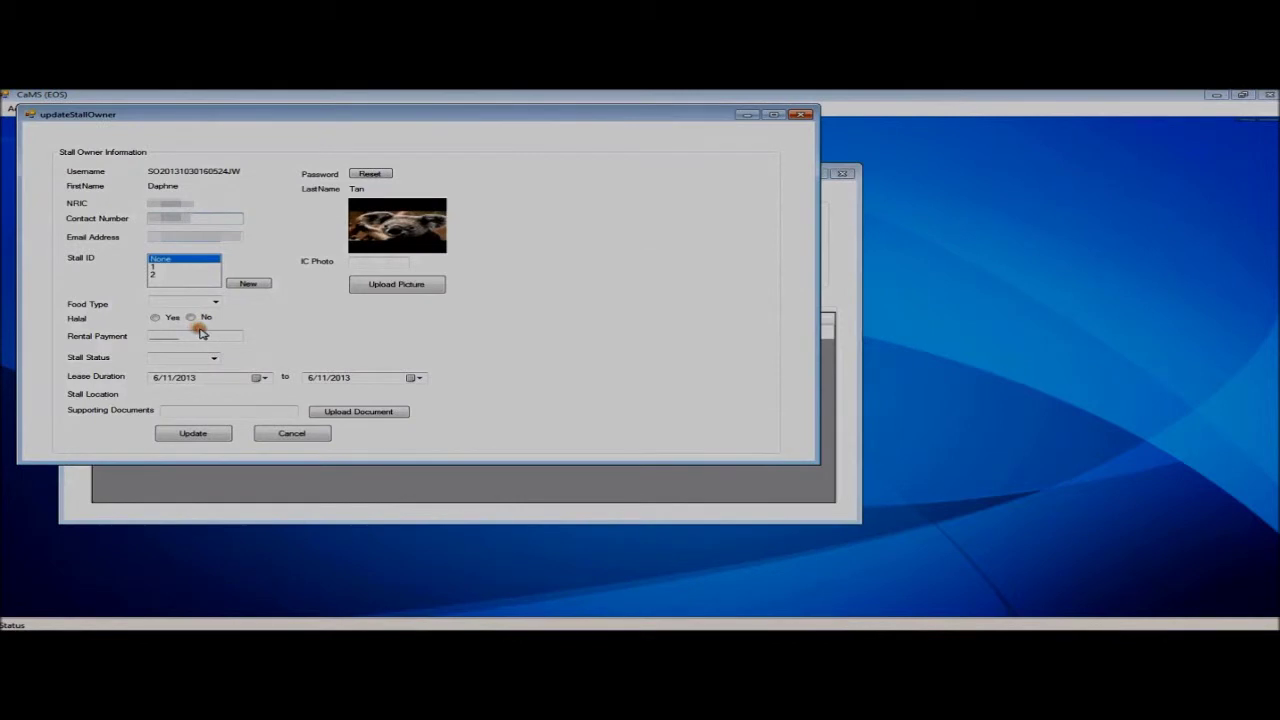
left_click(155, 267)
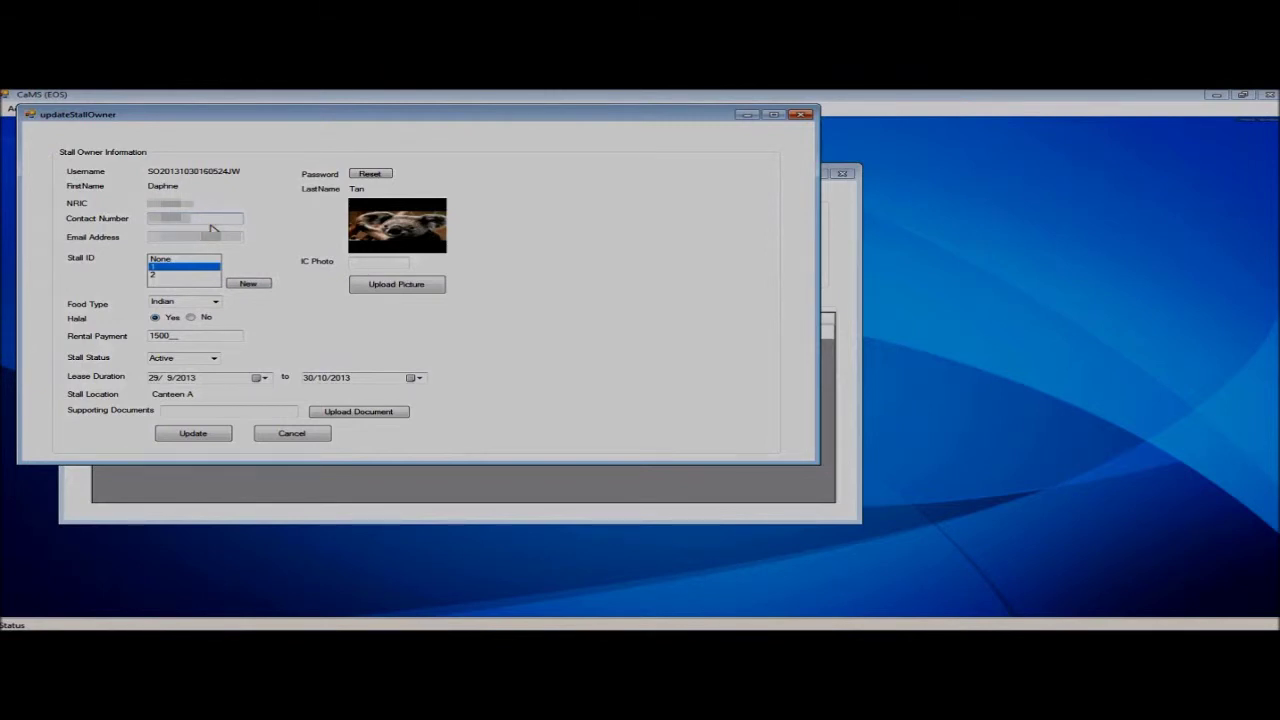
left_click(320, 412)
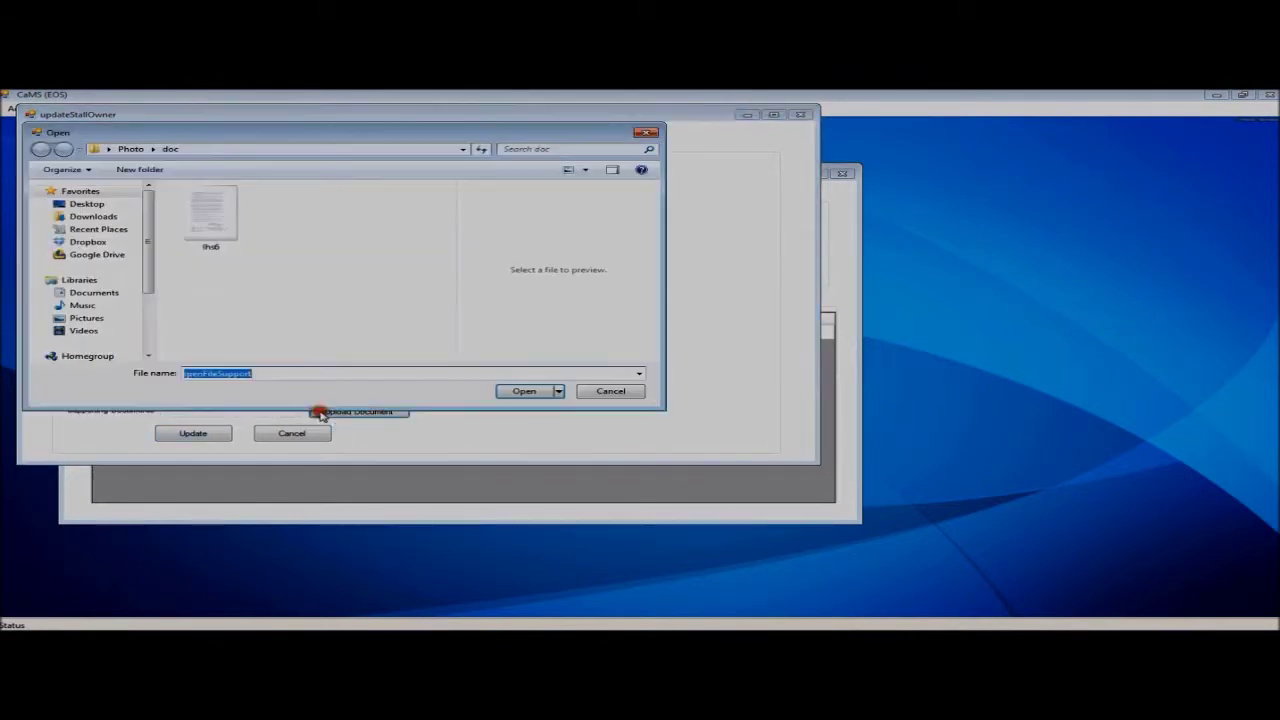
left_click(209, 214)
left_click(515, 391)
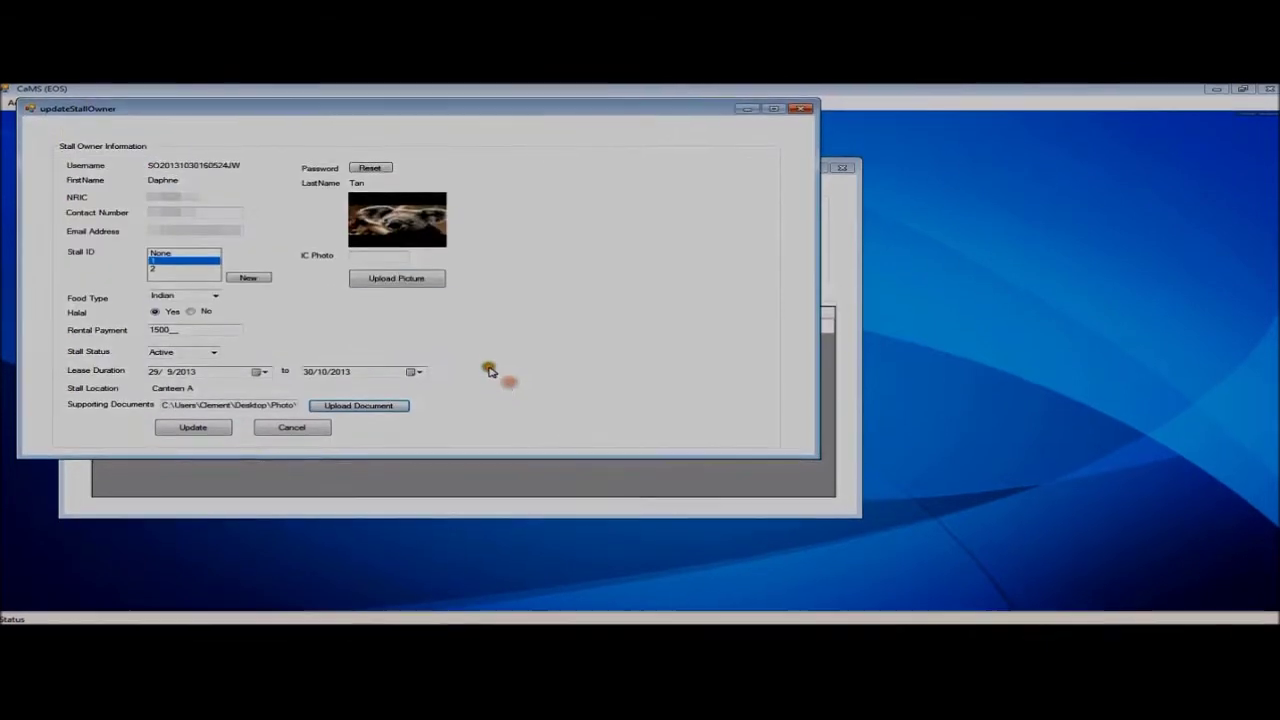
- Save the stall owner's updated record and close both the update and retrieval forms
left_click(190, 394)
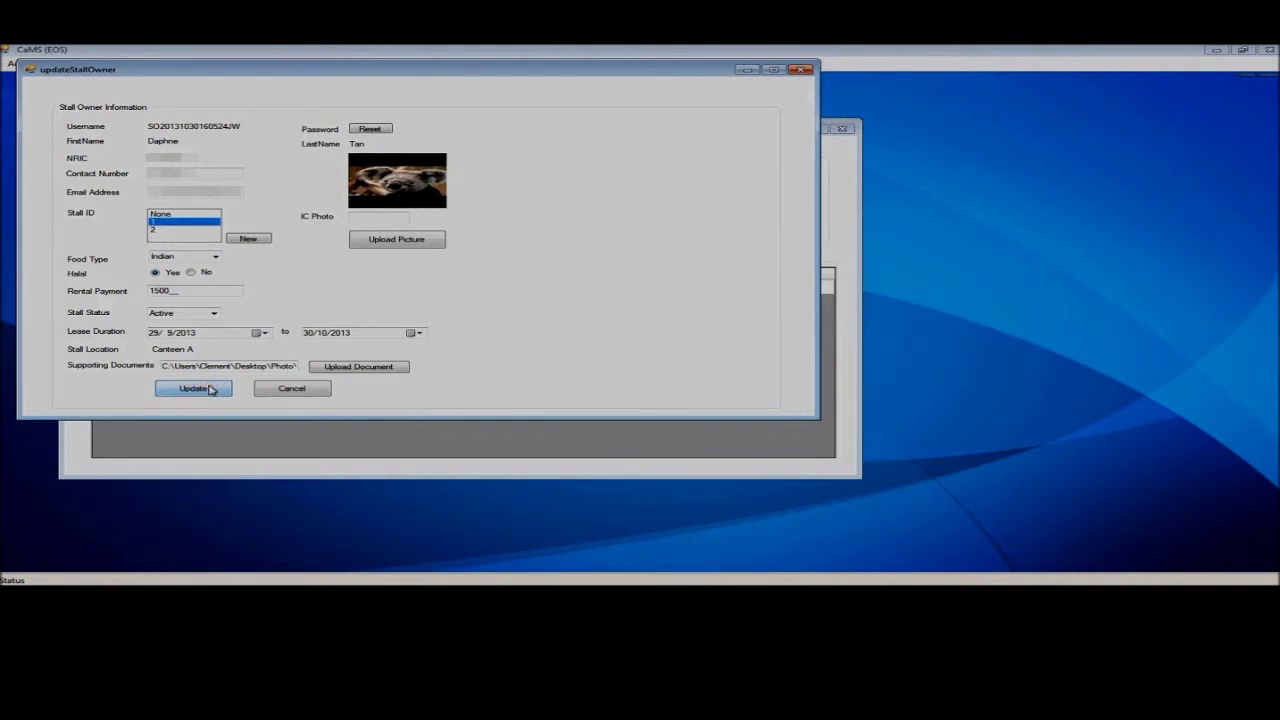
left_click(211, 389)
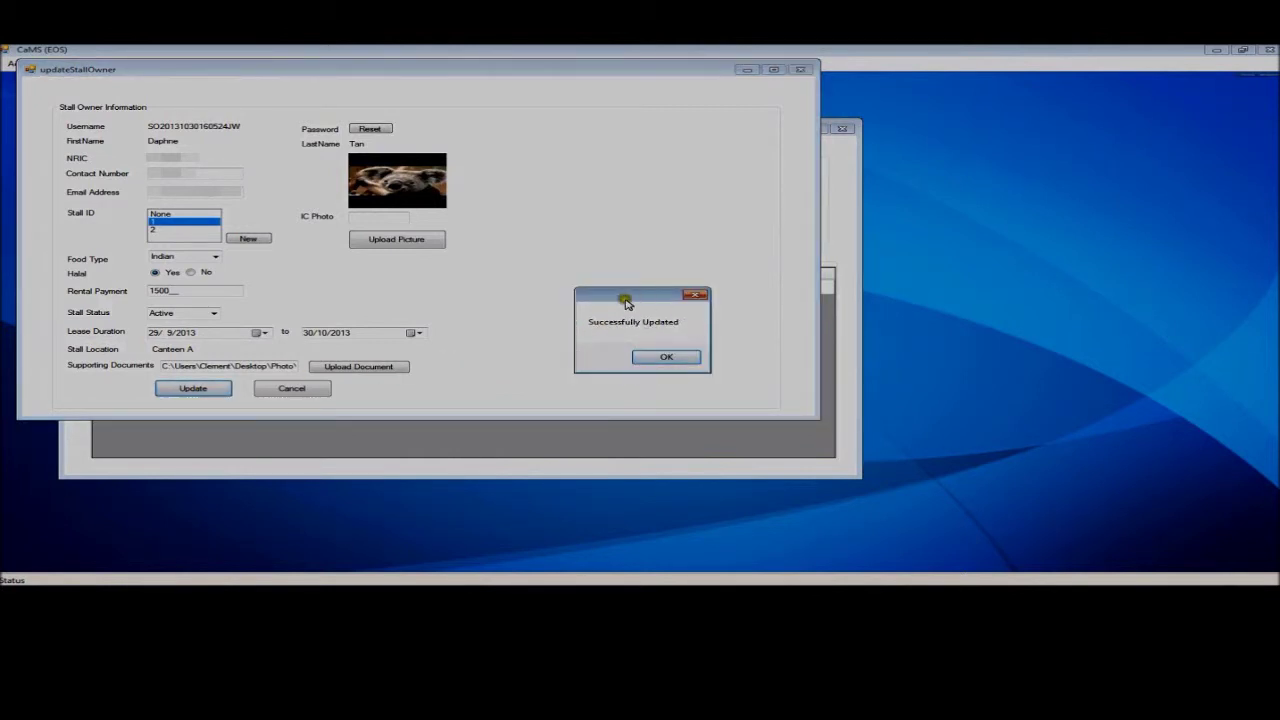
left_click(665, 364)
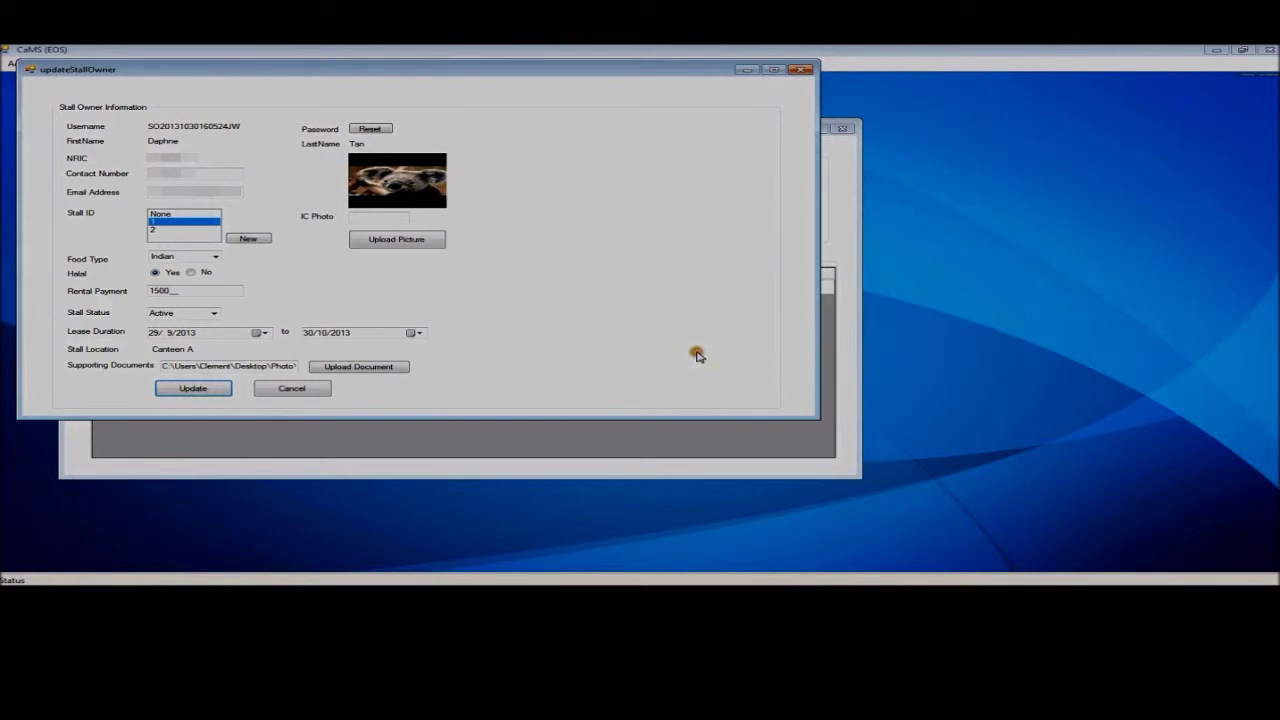
left_click(803, 70)
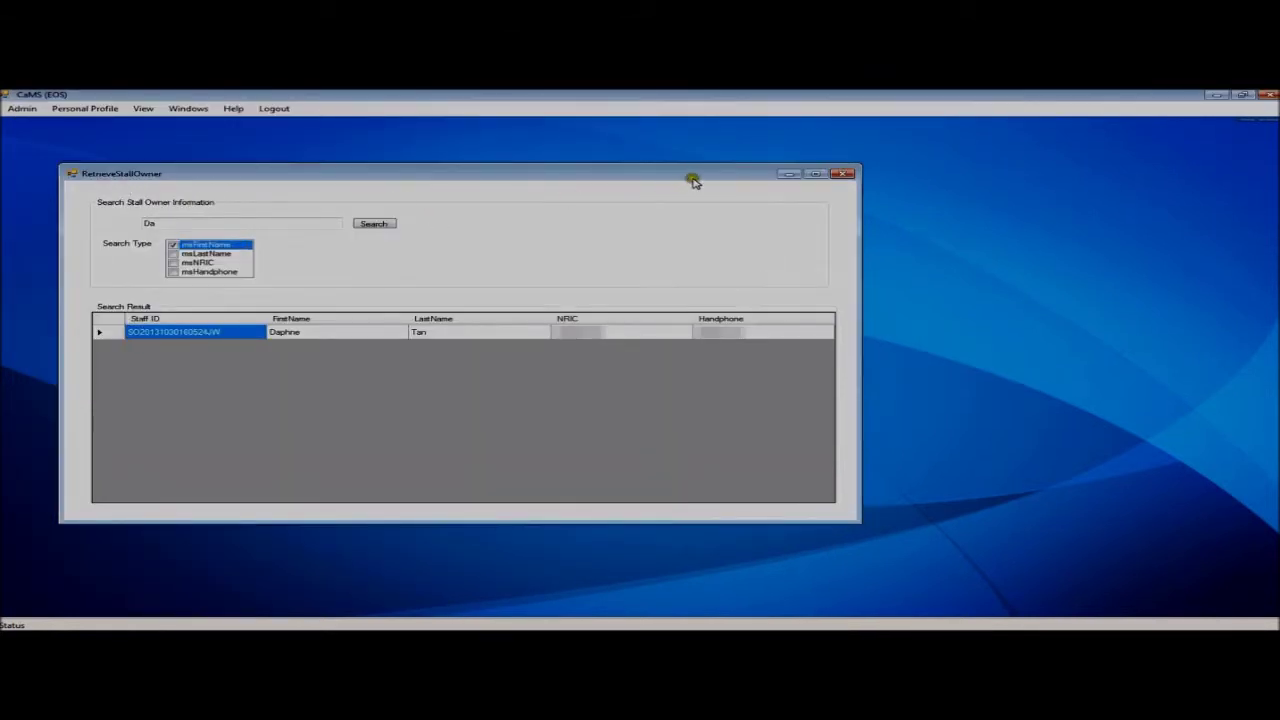
left_click(846, 174)
- Open Account Payable to examine the total transaction amount per stall, and close the form
left_click(25, 108)
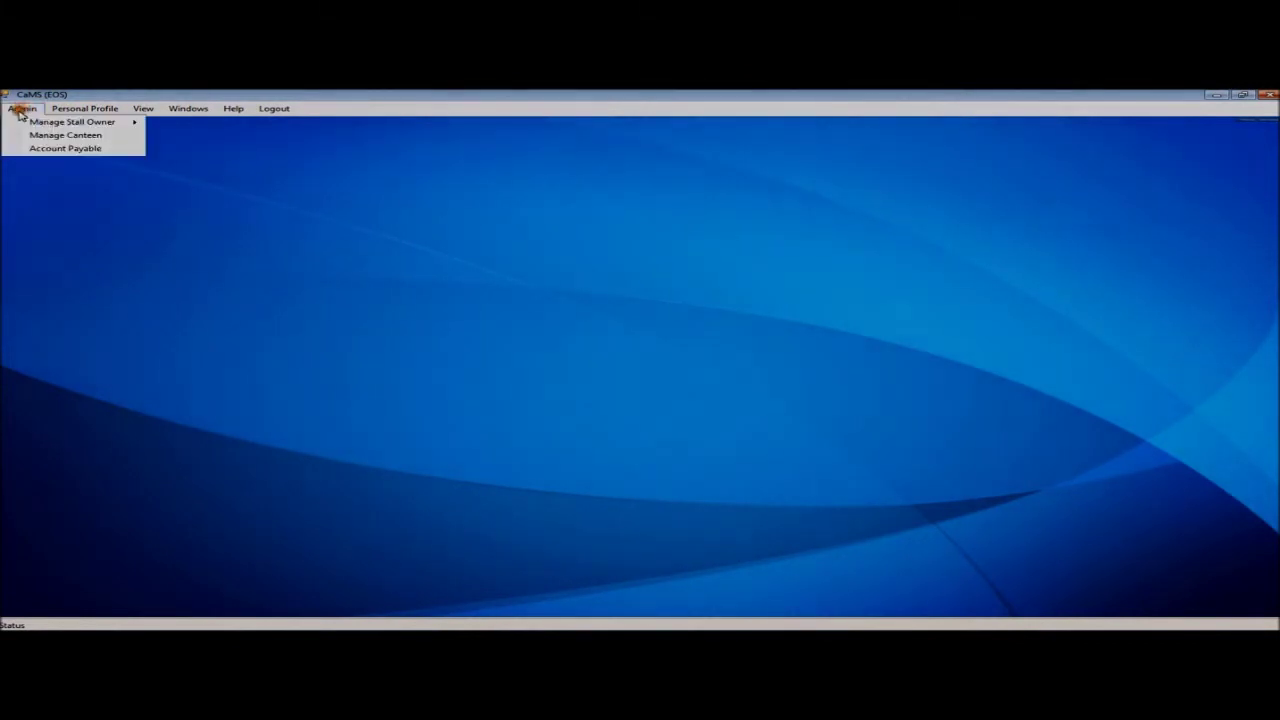
left_click(50, 148)
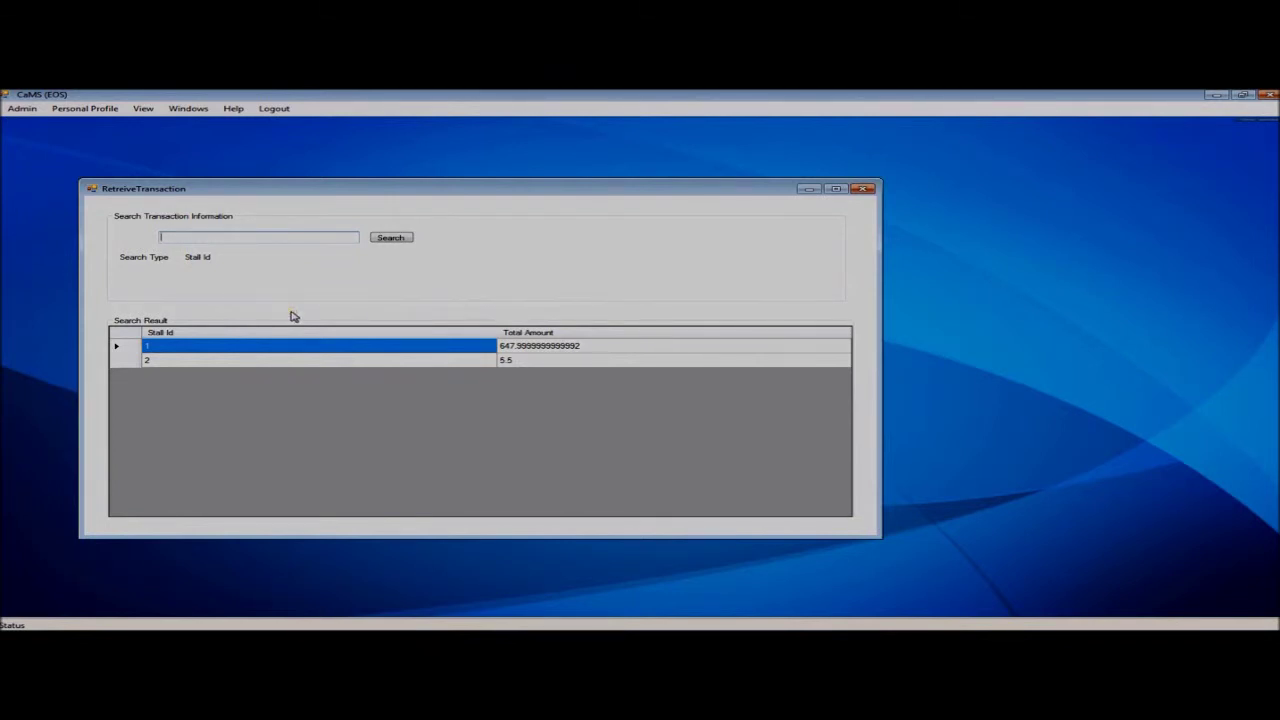
left_click(862, 188)
- Log out of the admin account and log in with the stall owner's username and password
left_click(22, 108)
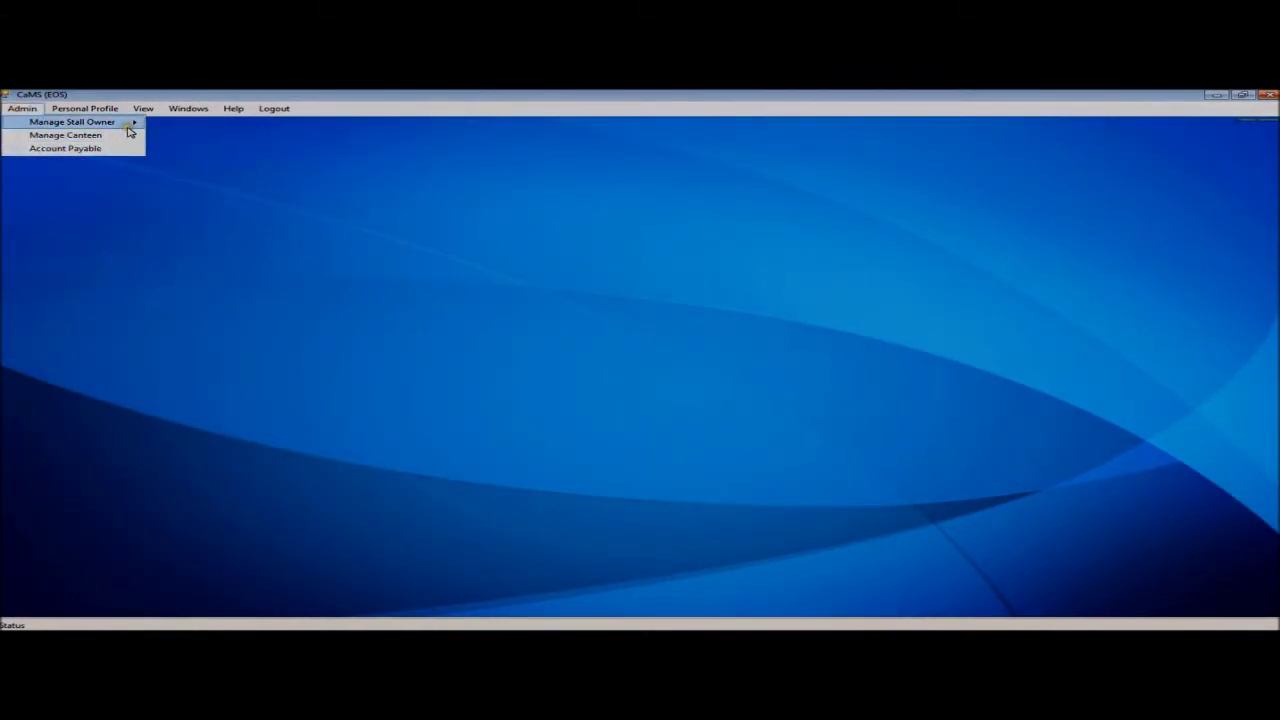
mouse_move(124, 123)
left_click(275, 108)
left_click(616, 334)
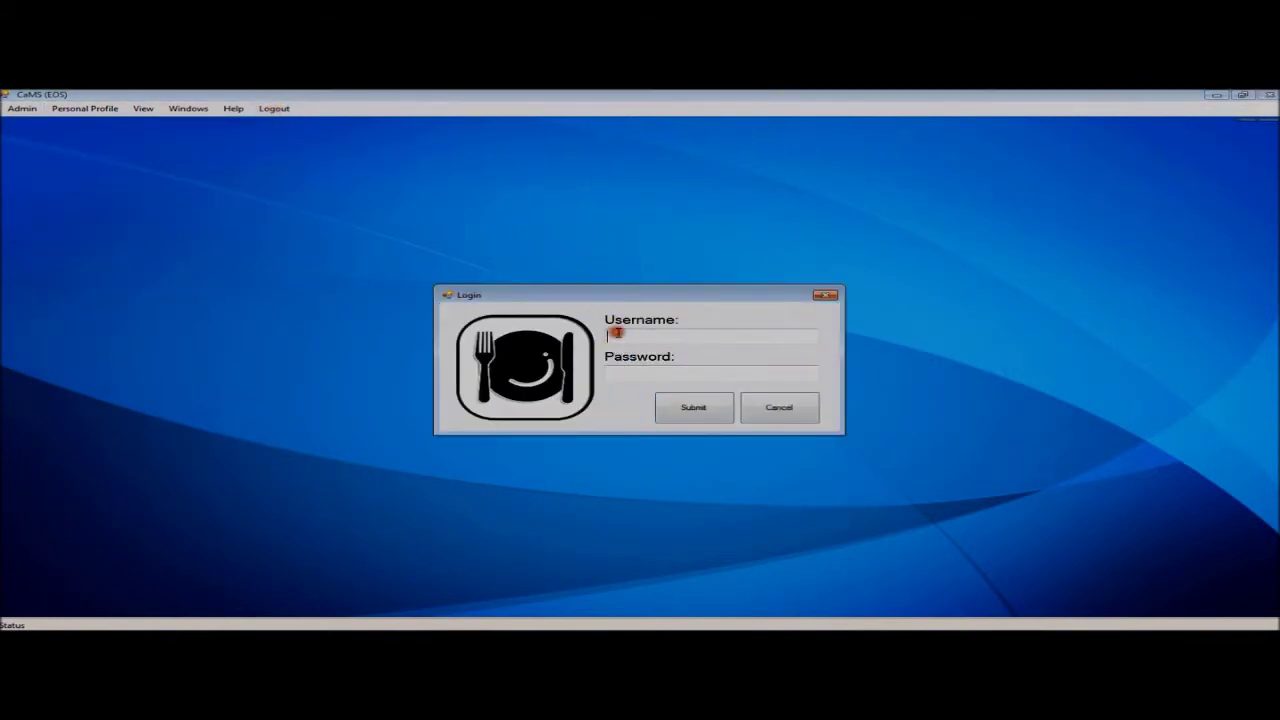
type("AD201310281543471H")
key("Tab")
type("********")
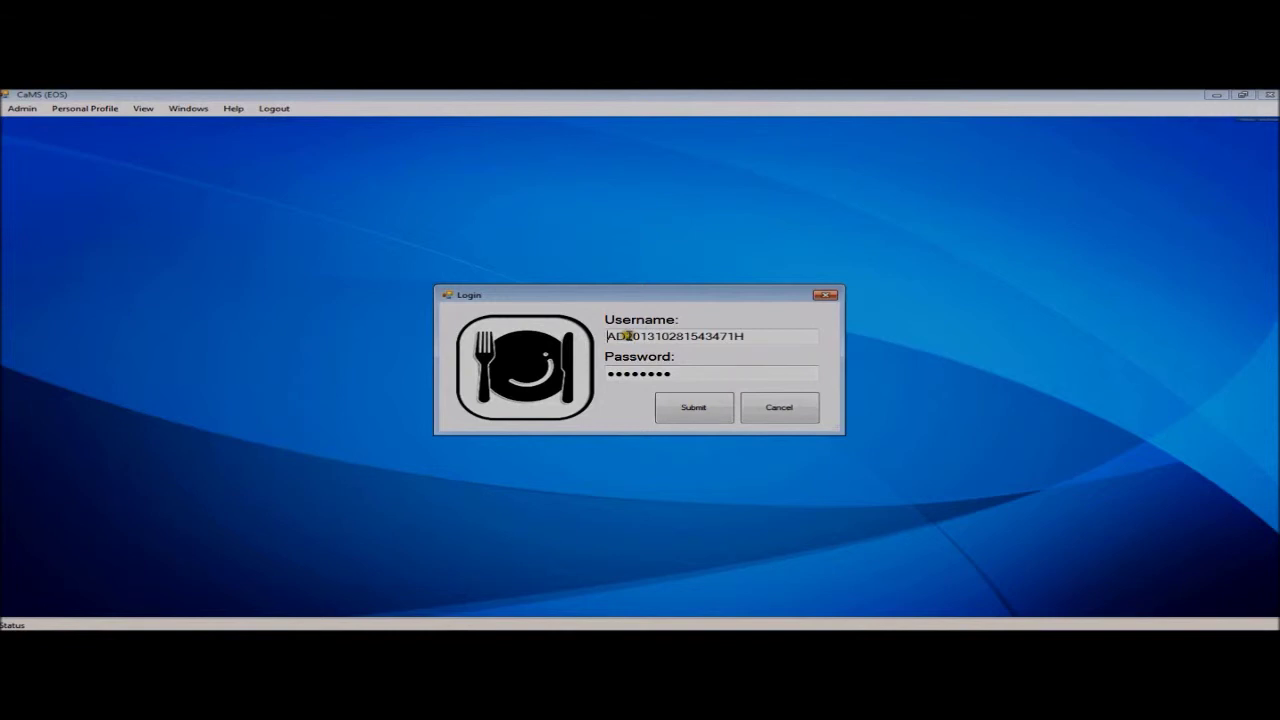
double_click(714, 342)
type("SO20131030160524JW")
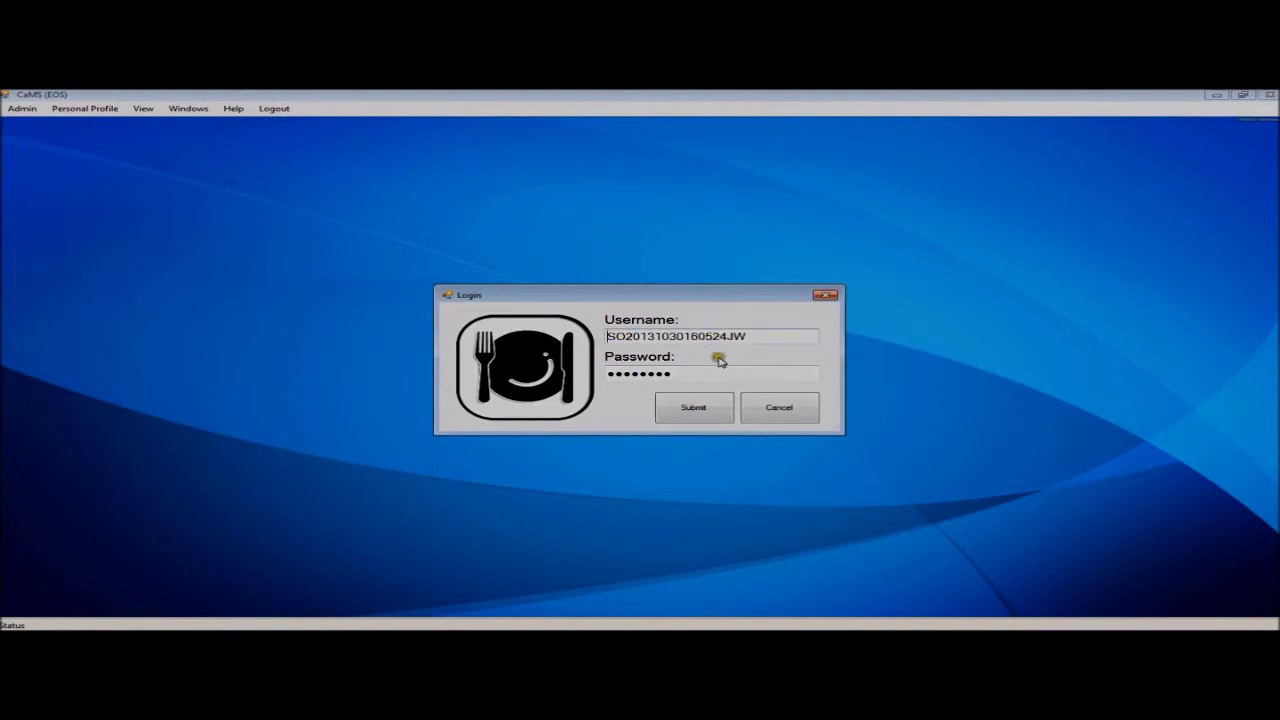
left_click(700, 408)
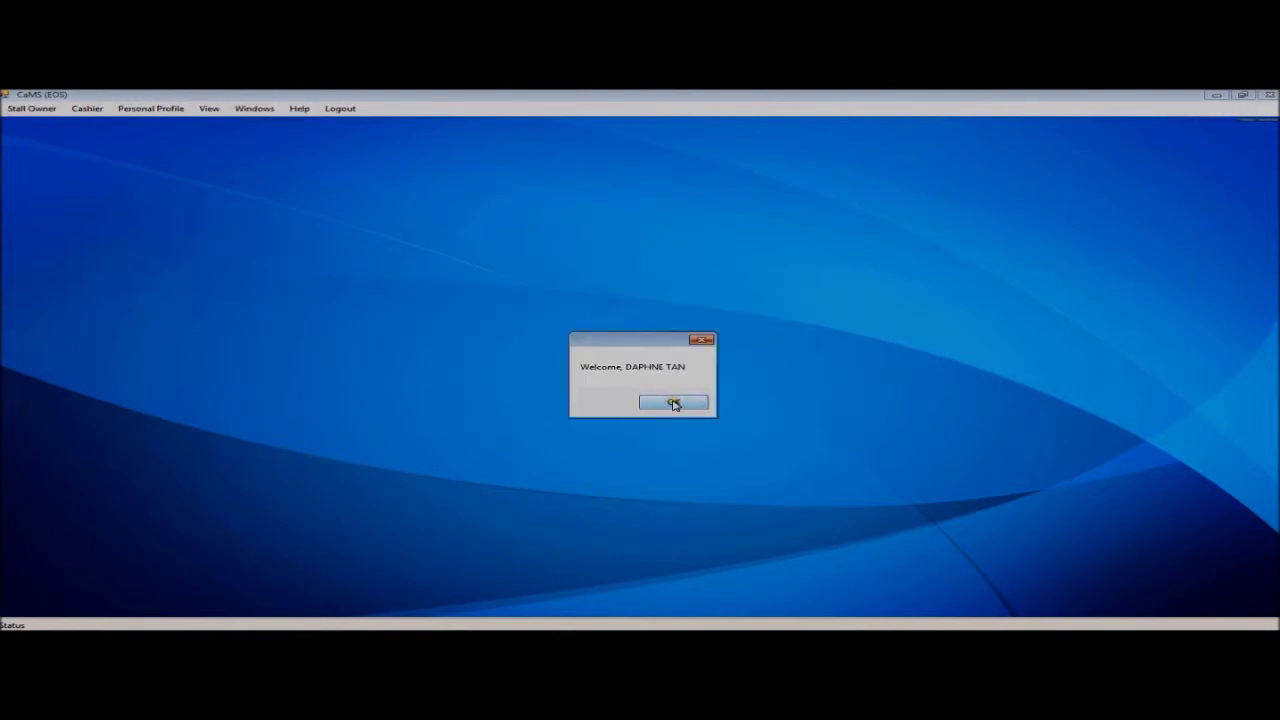
left_click(674, 403)
- Open cashier management and enter the new cashier's personal details, gender Female, stall ID 1, Part Time contract, salary $1500.00, dates 6 November 2013 to 6 November 2014
left_click(22, 109)
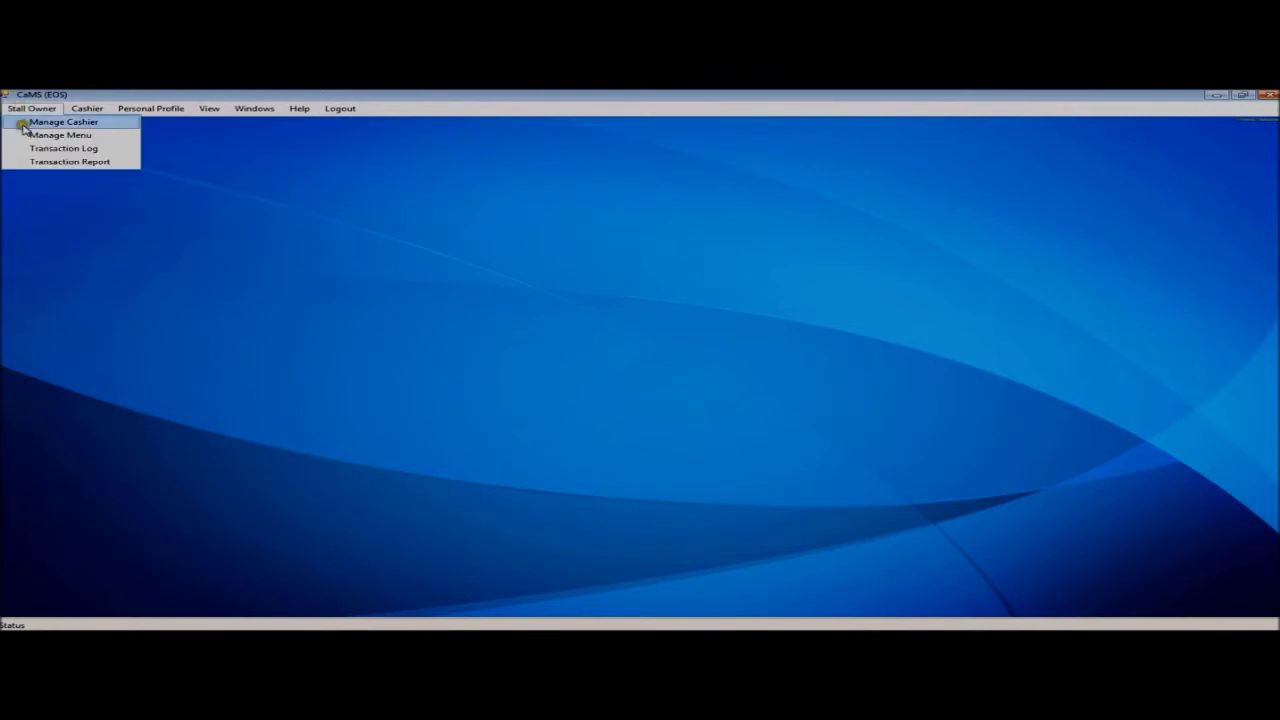
left_click(84, 126)
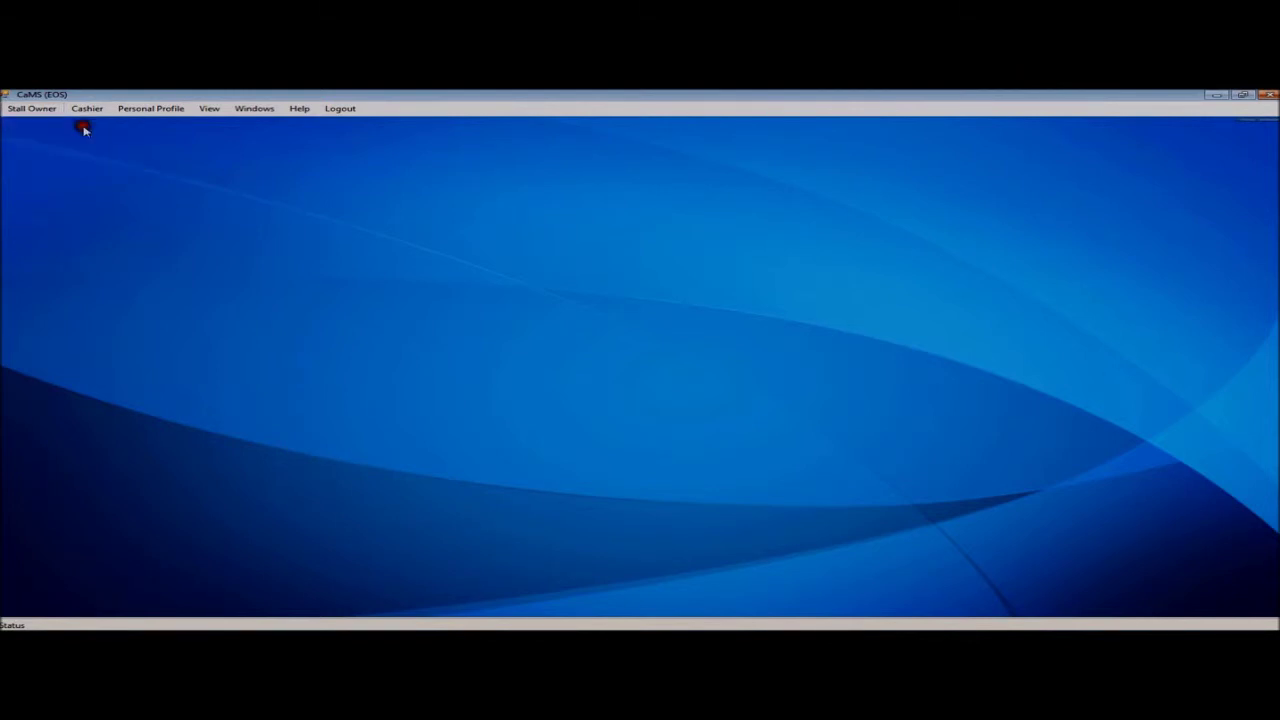
left_click(322, 258)
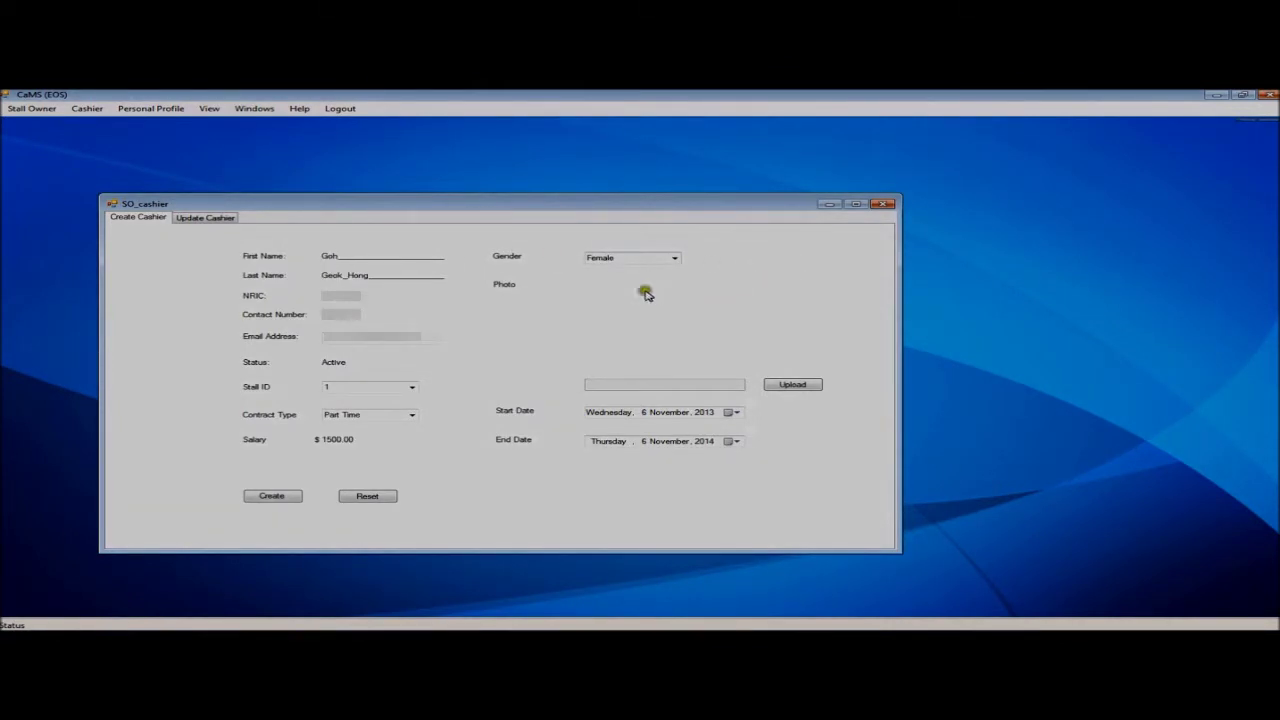
- Upload the test photo from the Photo > User folder for the new cashier and create the cashier record
left_click(790, 386)
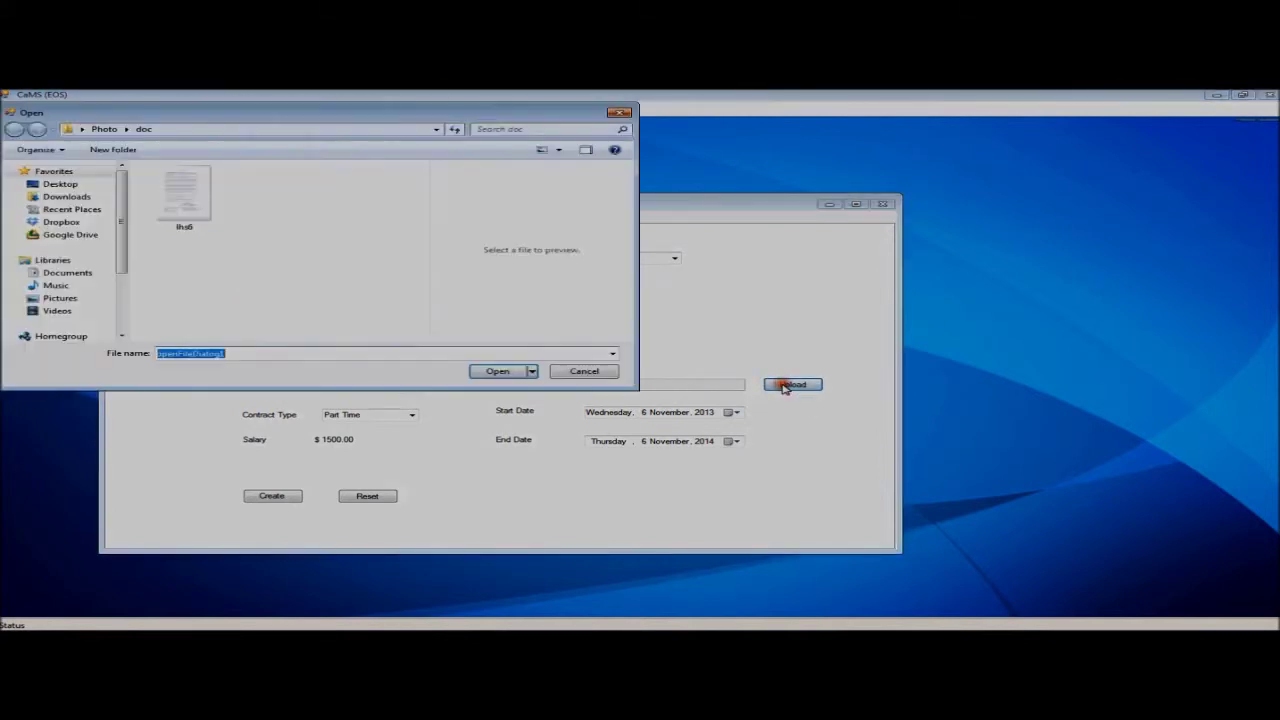
left_click(103, 130)
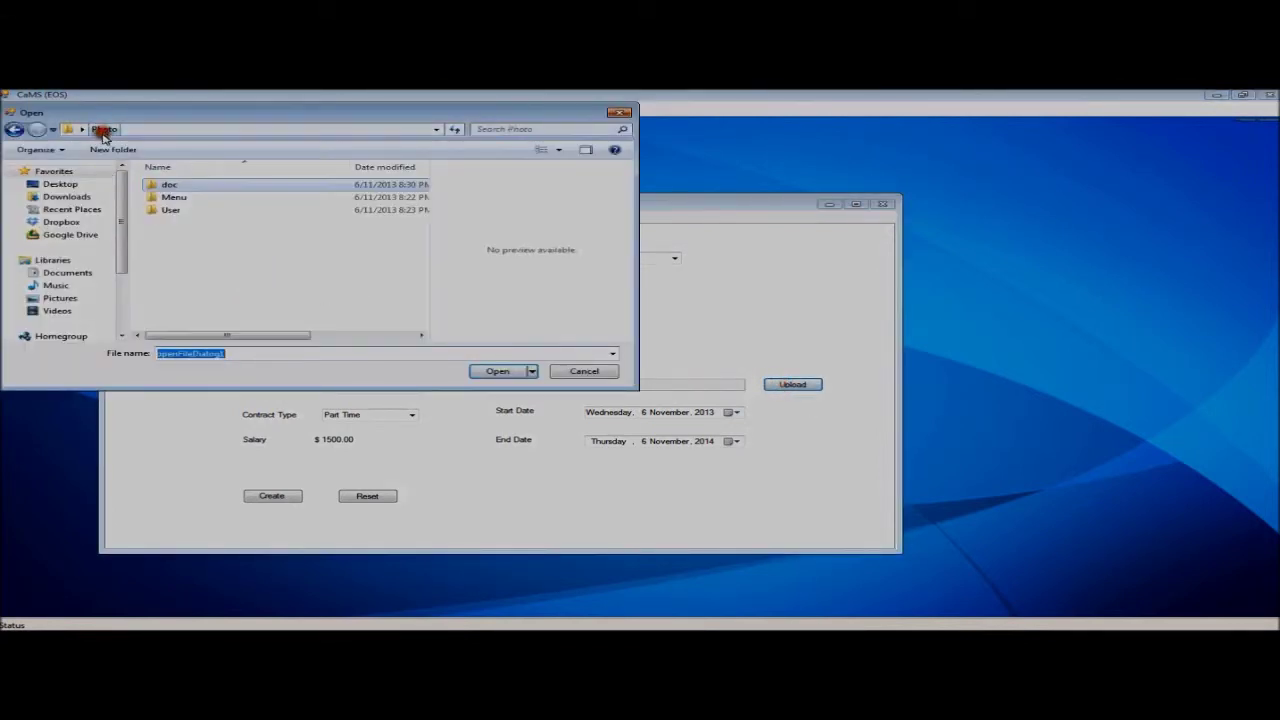
double_click(168, 209)
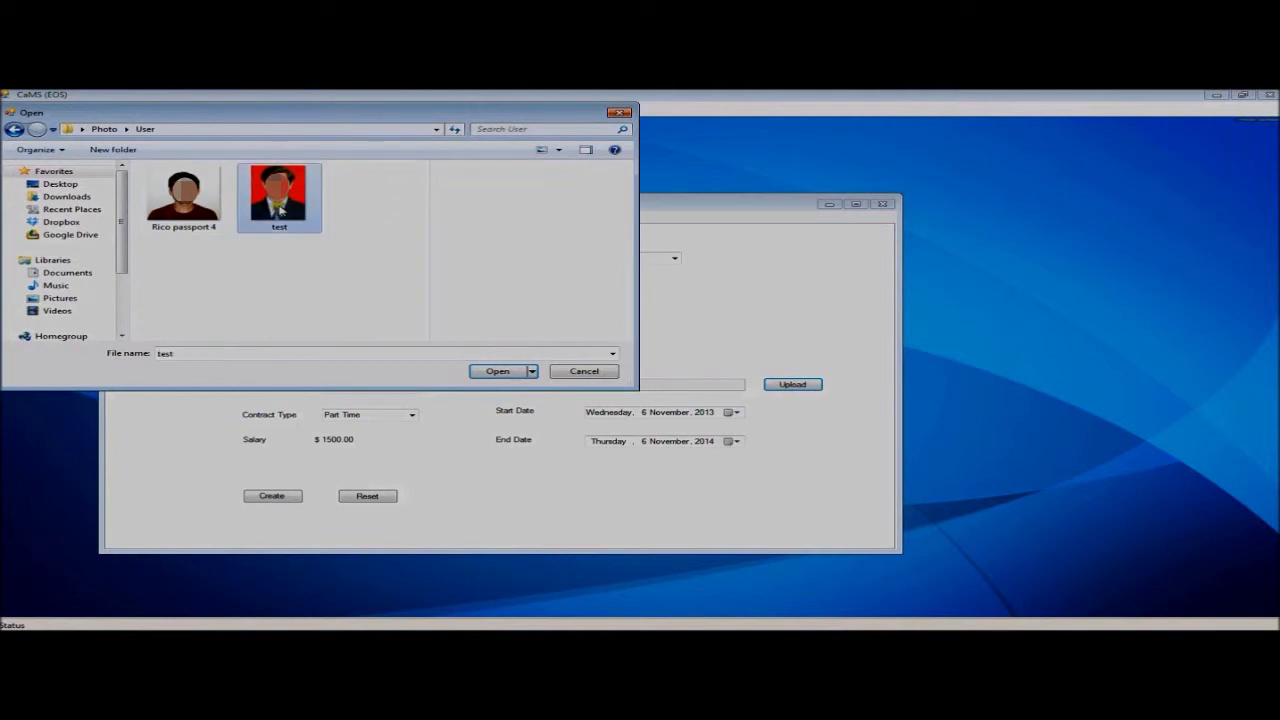
left_click(278, 195)
left_click(497, 371)
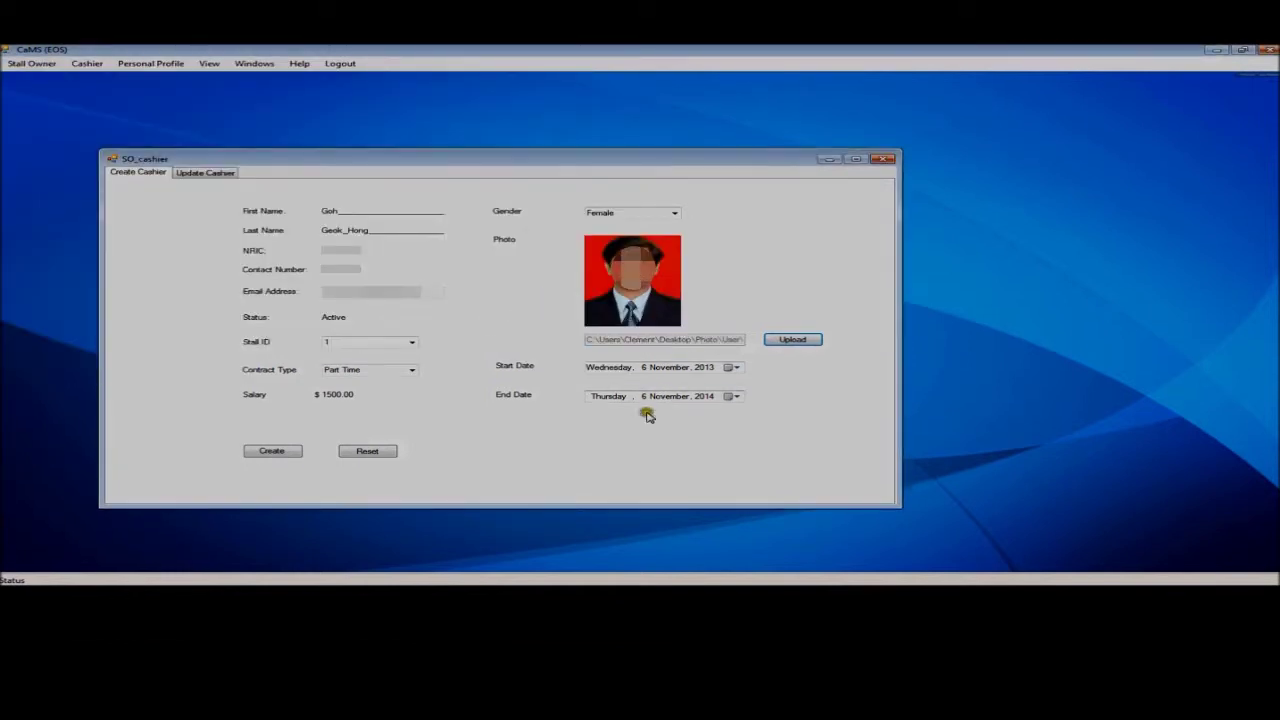
left_click(258, 453)
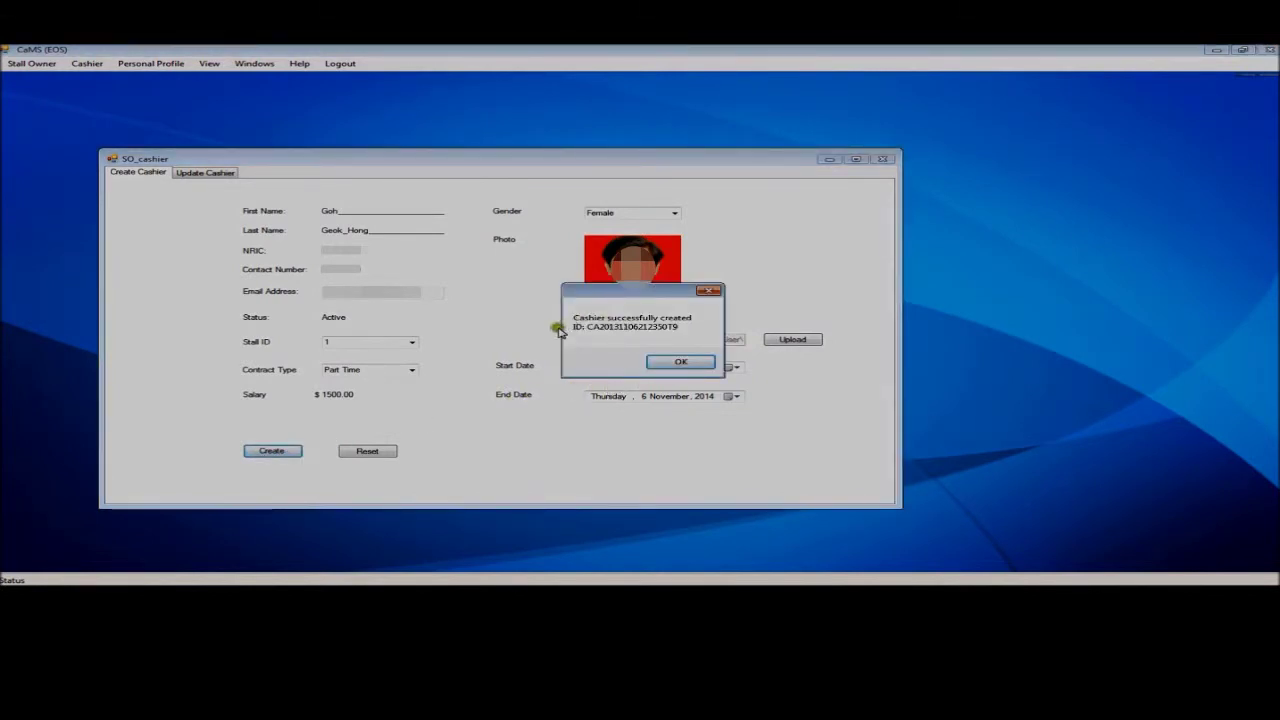
left_click(667, 361)
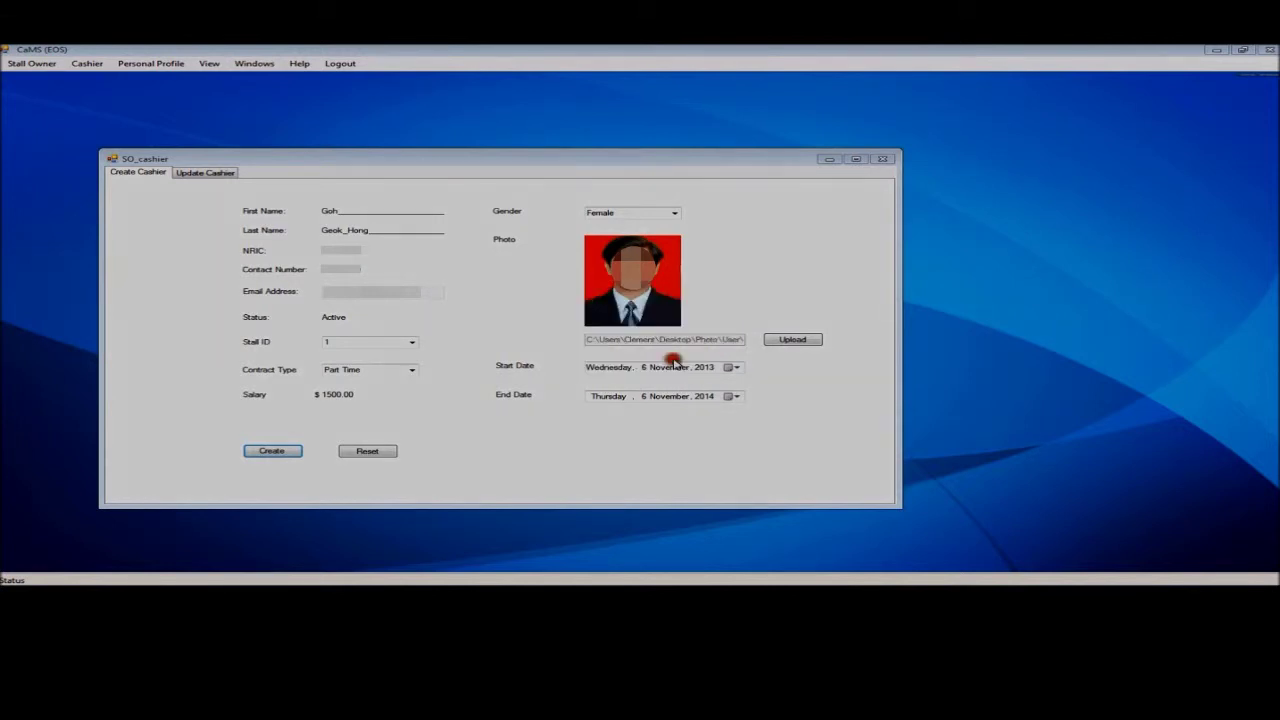
- Select the newly created cashier for updating, save the record with its existing details, and close the cashier form
left_click(213, 177)
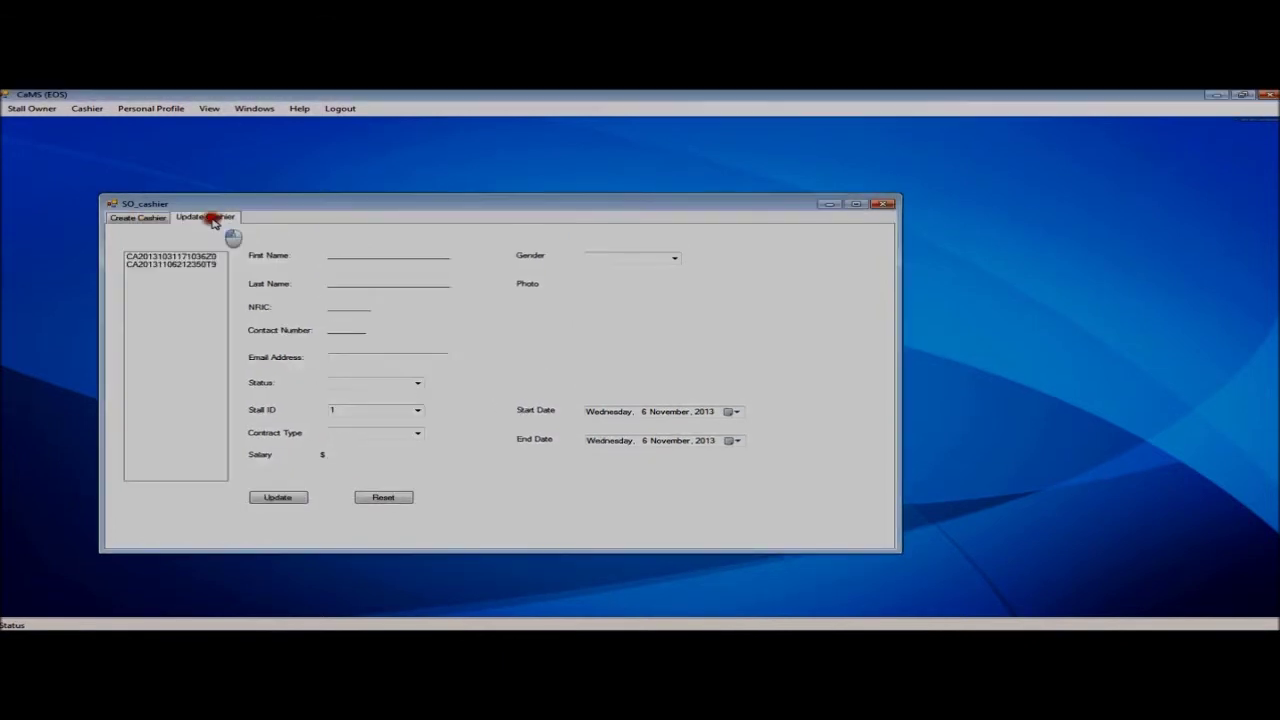
left_click(184, 212)
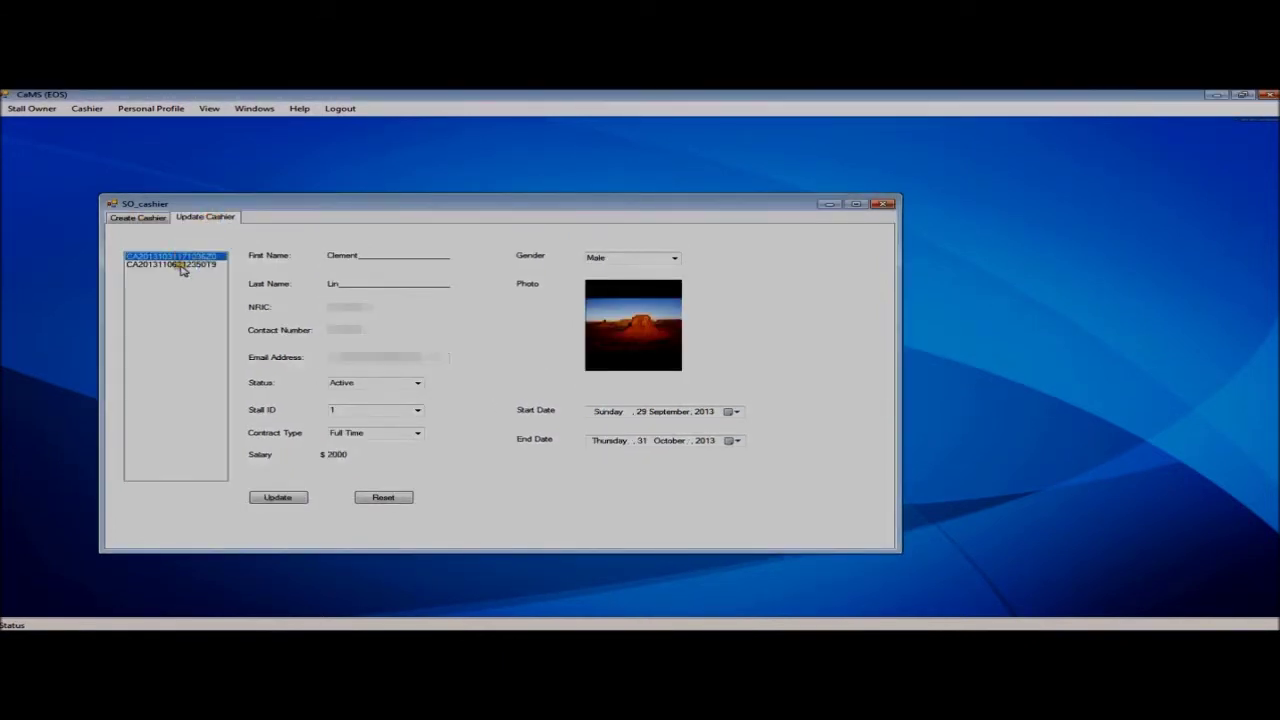
left_click(182, 266)
left_click(178, 257)
left_click(184, 264)
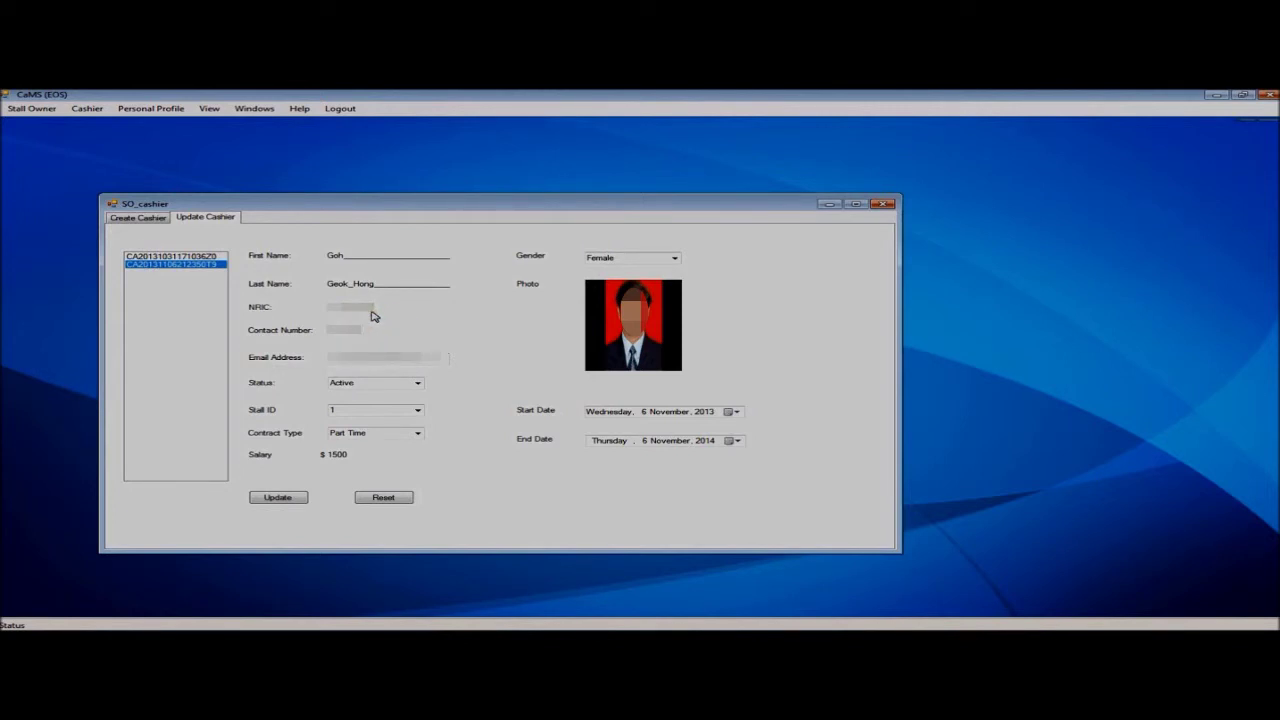
left_click(280, 499)
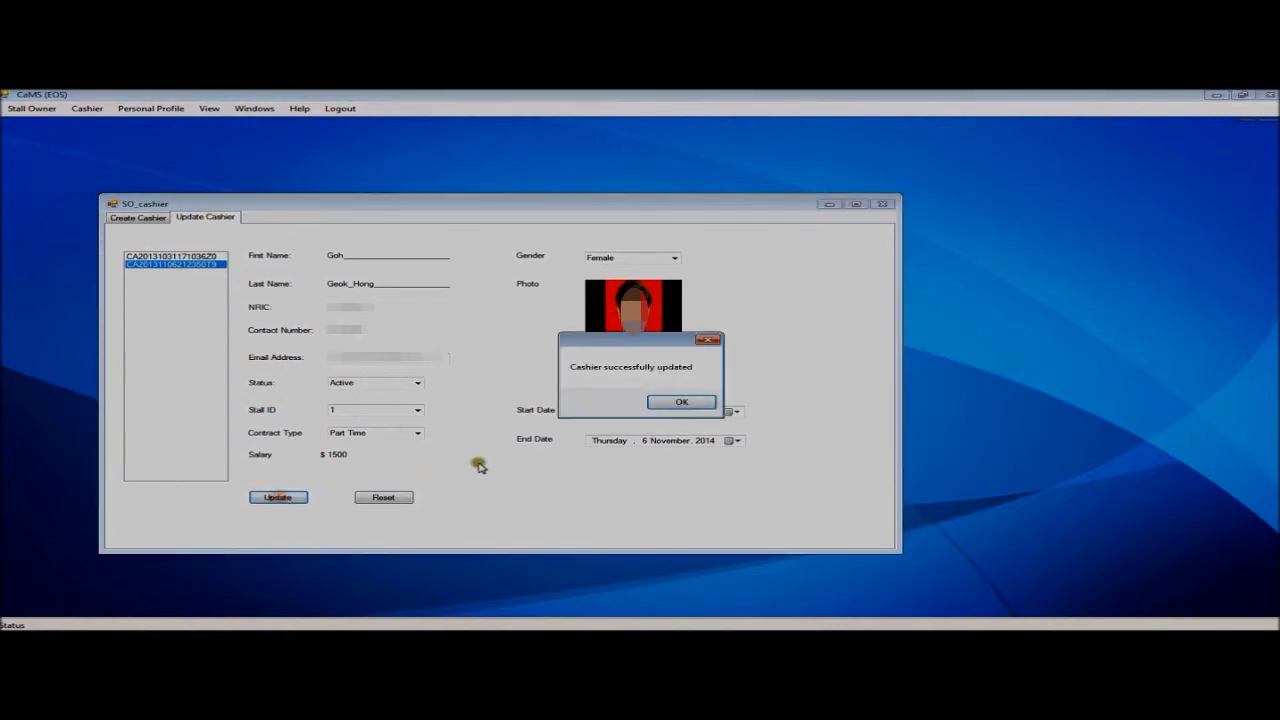
left_click(681, 403)
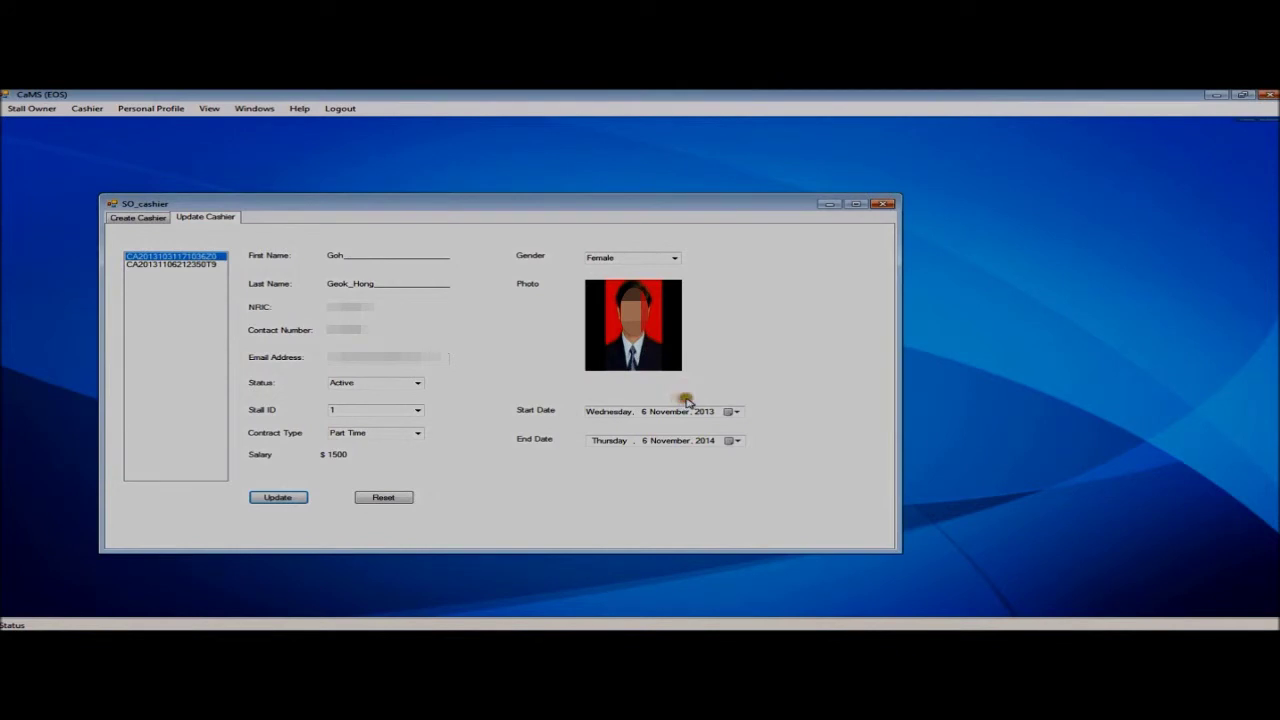
left_click(886, 205)
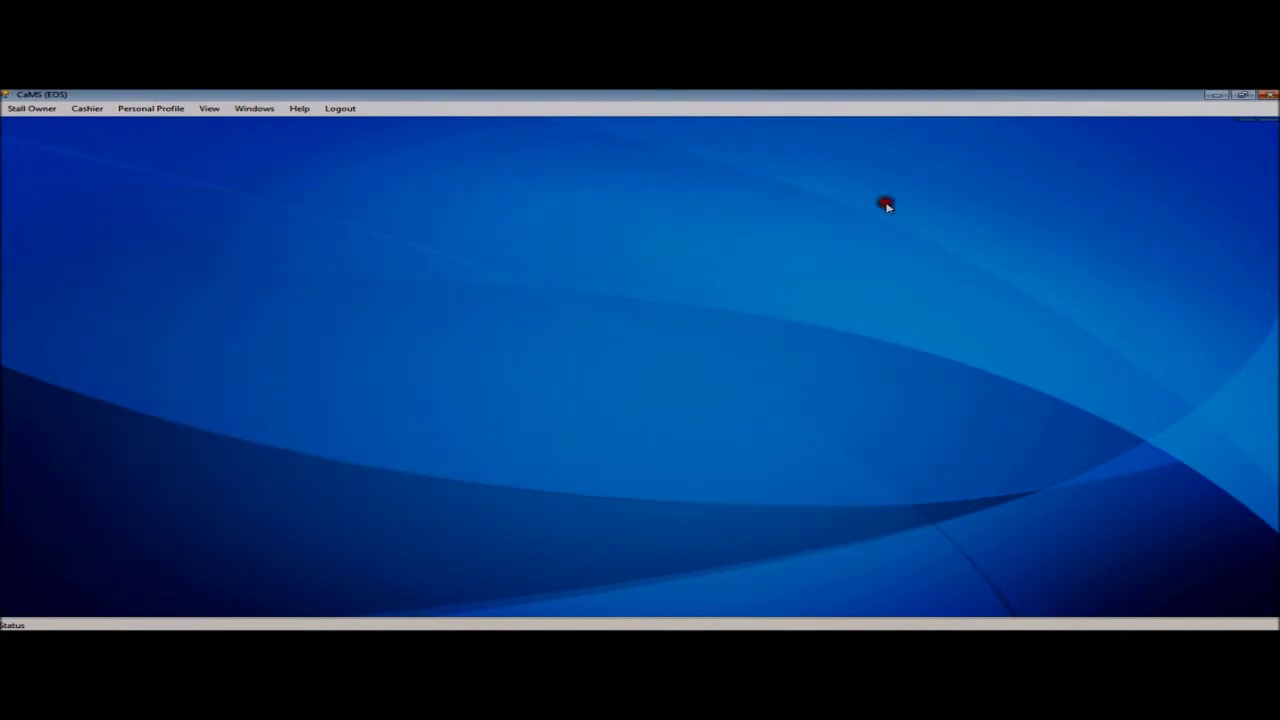
- Open the Transaction Log, try stall ID 2, and set the stall ID back to 1
left_click(38, 109)
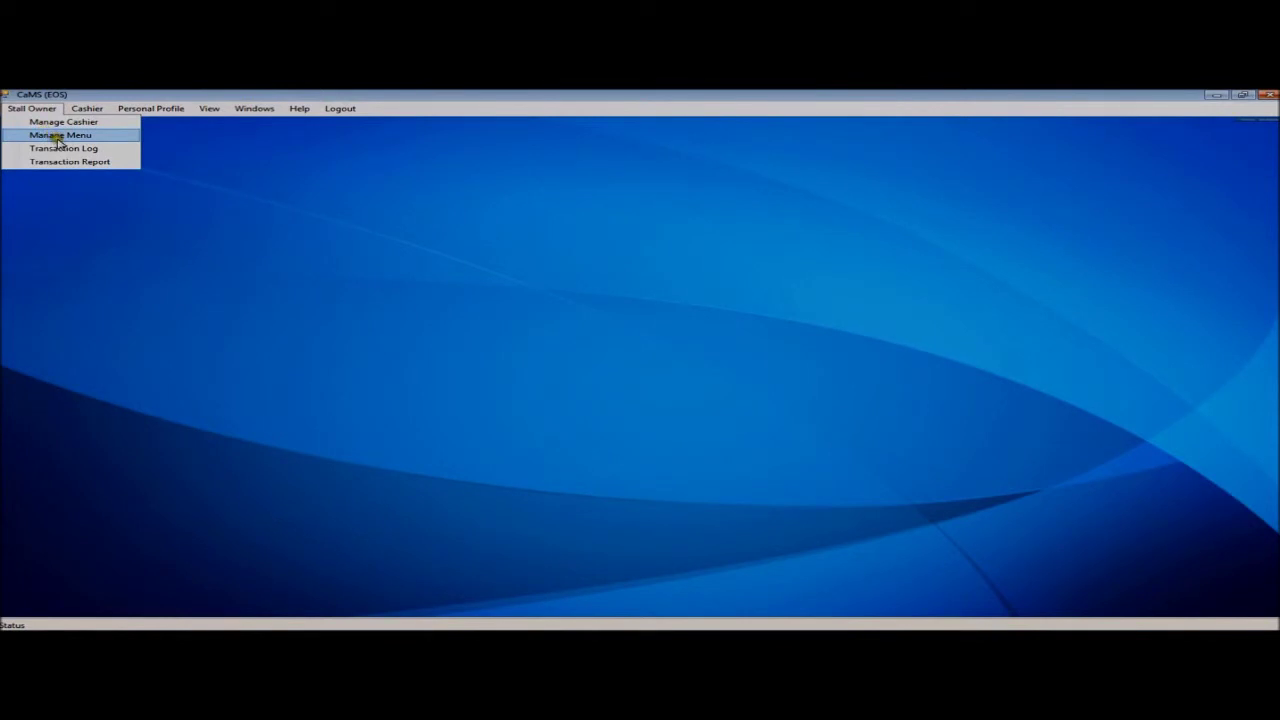
left_click(66, 148)
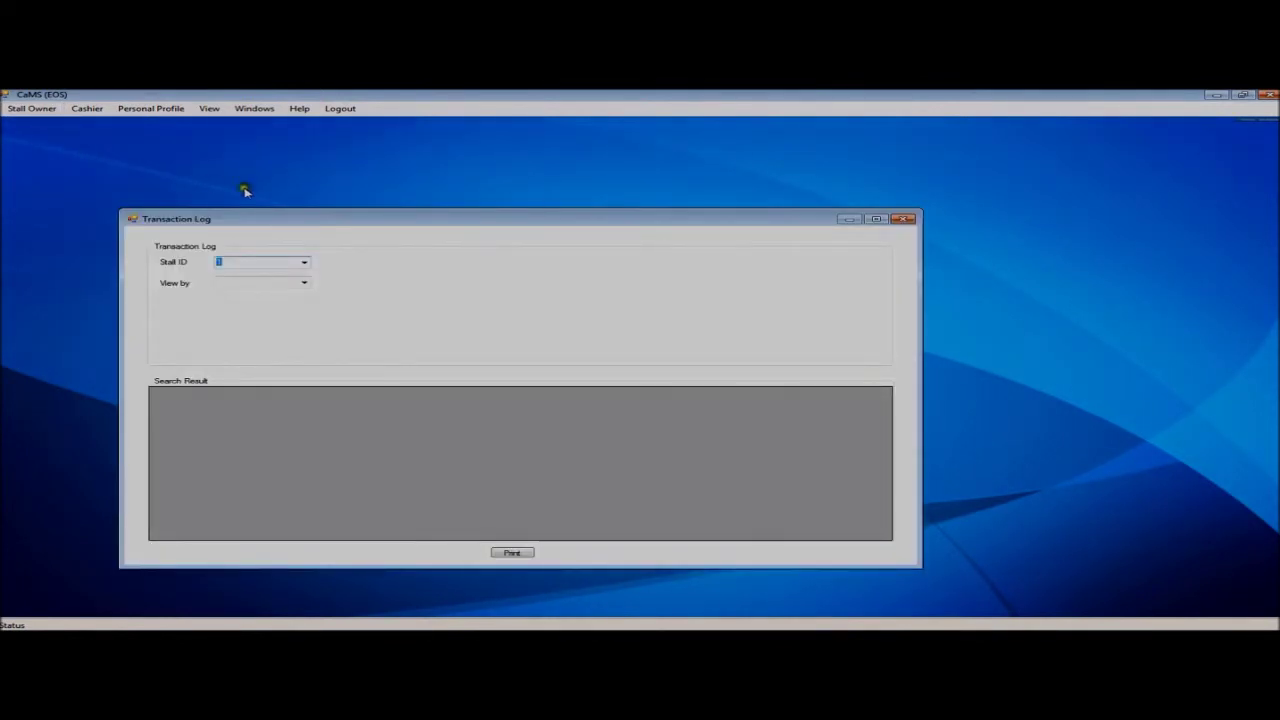
left_click(304, 264)
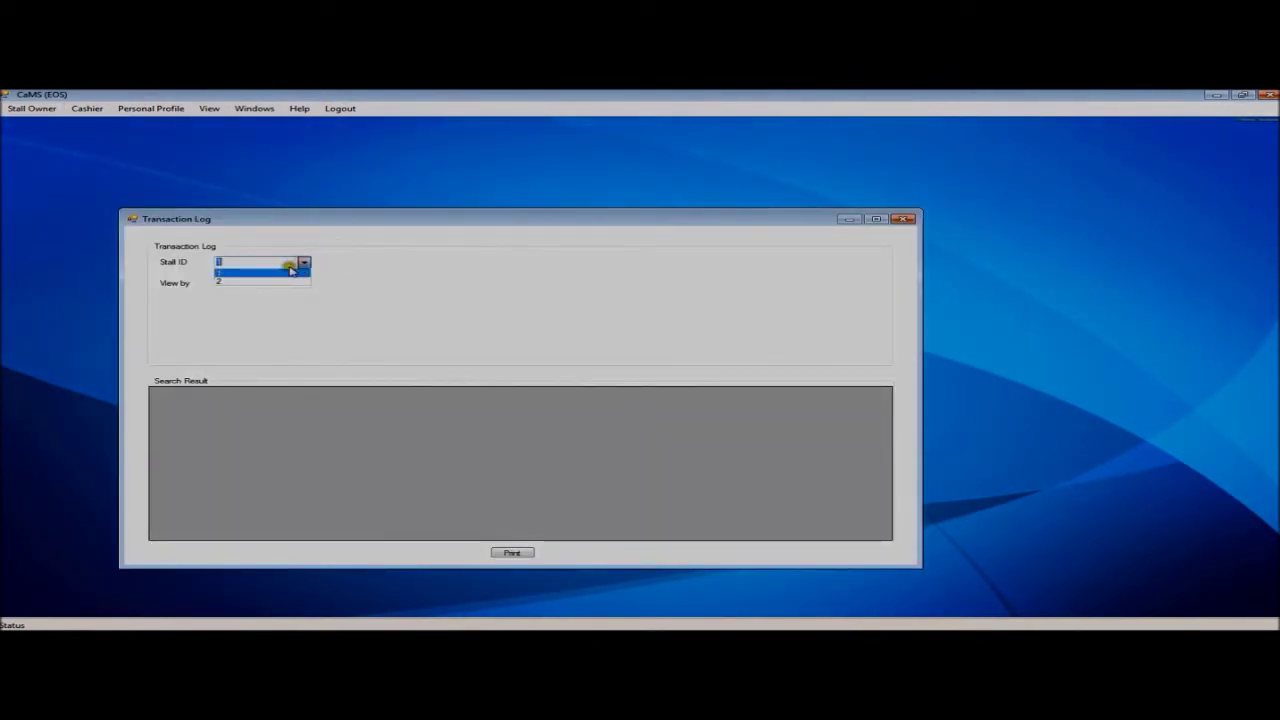
left_click(274, 277)
left_click(297, 264)
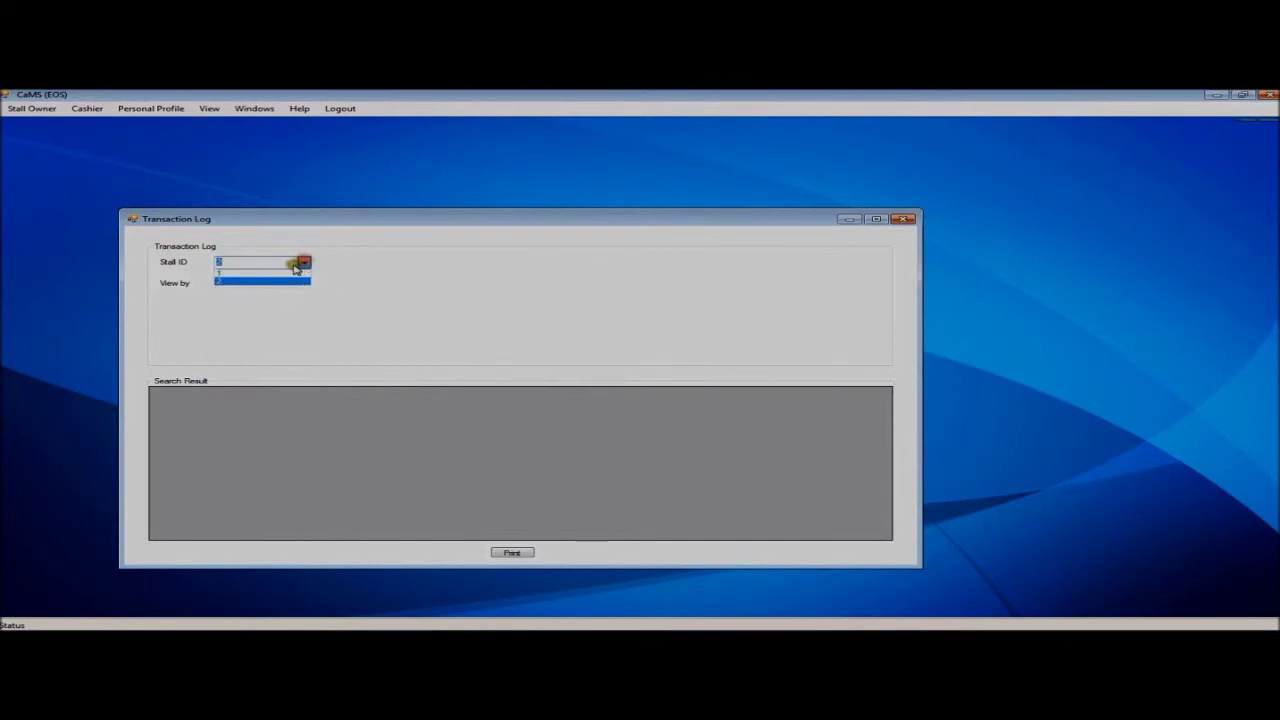
left_click(289, 288)
- View stall 1's transaction log by Yearly and Monthly, and leave it set to Daily for 2 January 2012
left_click(302, 283)
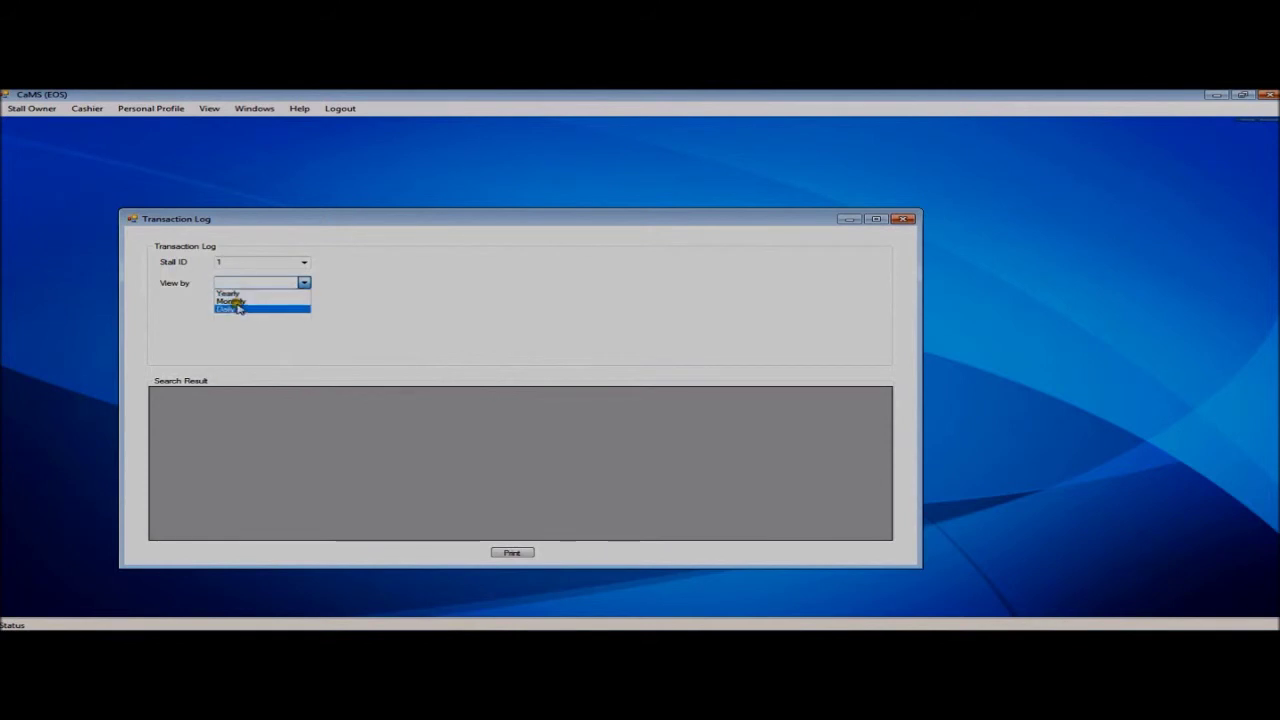
left_click(250, 294)
left_click(304, 283)
left_click(252, 301)
left_click(300, 283)
left_click(252, 311)
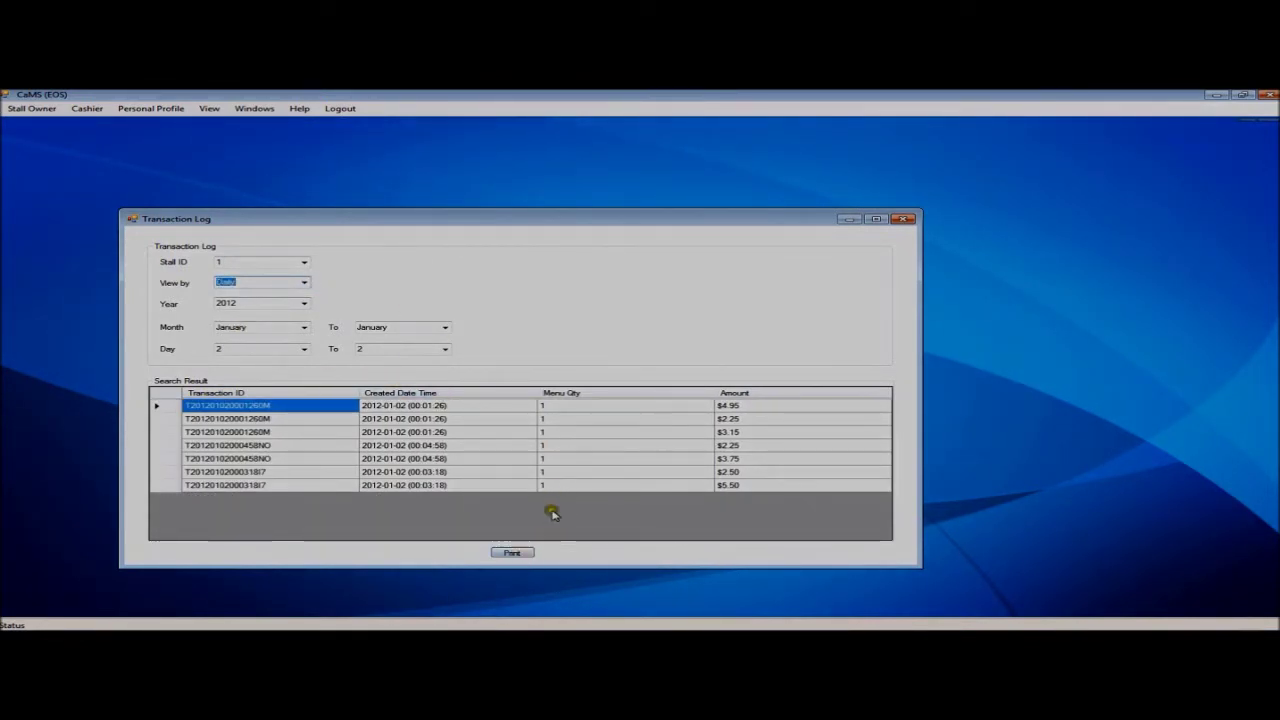
- Print the daily transaction log with Microsoft XPS Document Writer, saving it to the Desktop as 123.xps
left_click(505, 553)
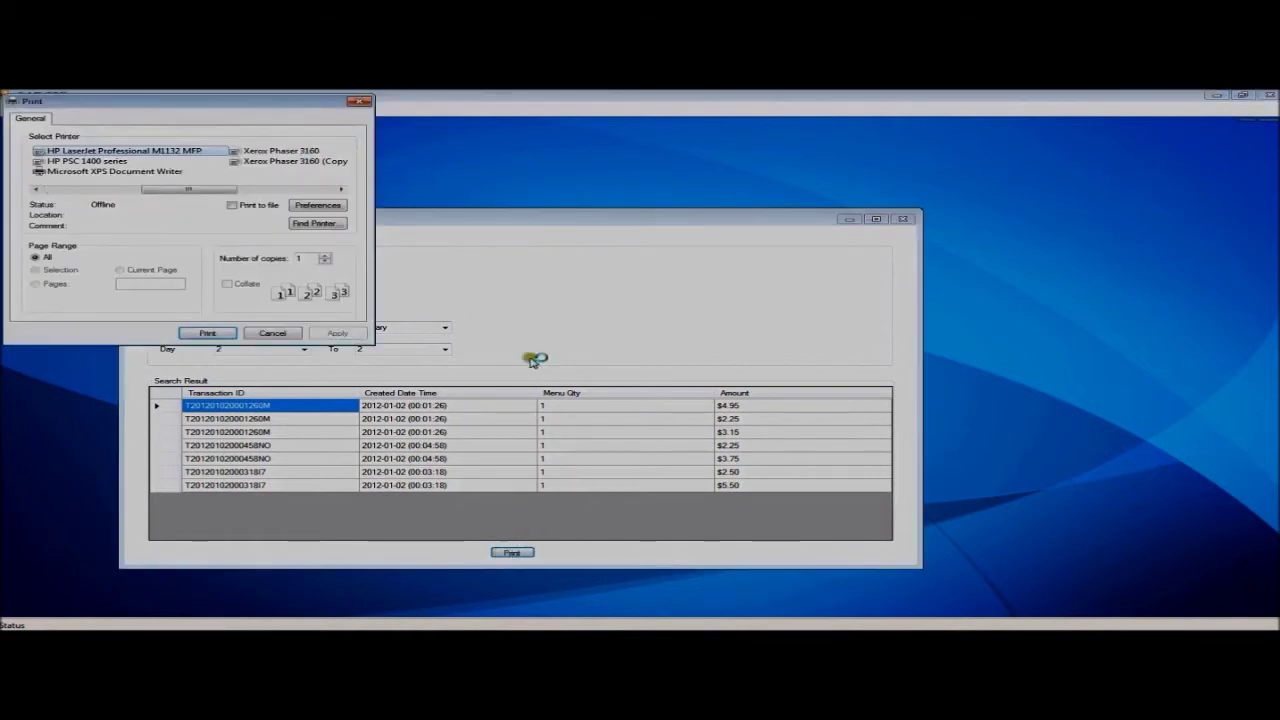
left_click(95, 172)
left_click(337, 333)
left_click(222, 334)
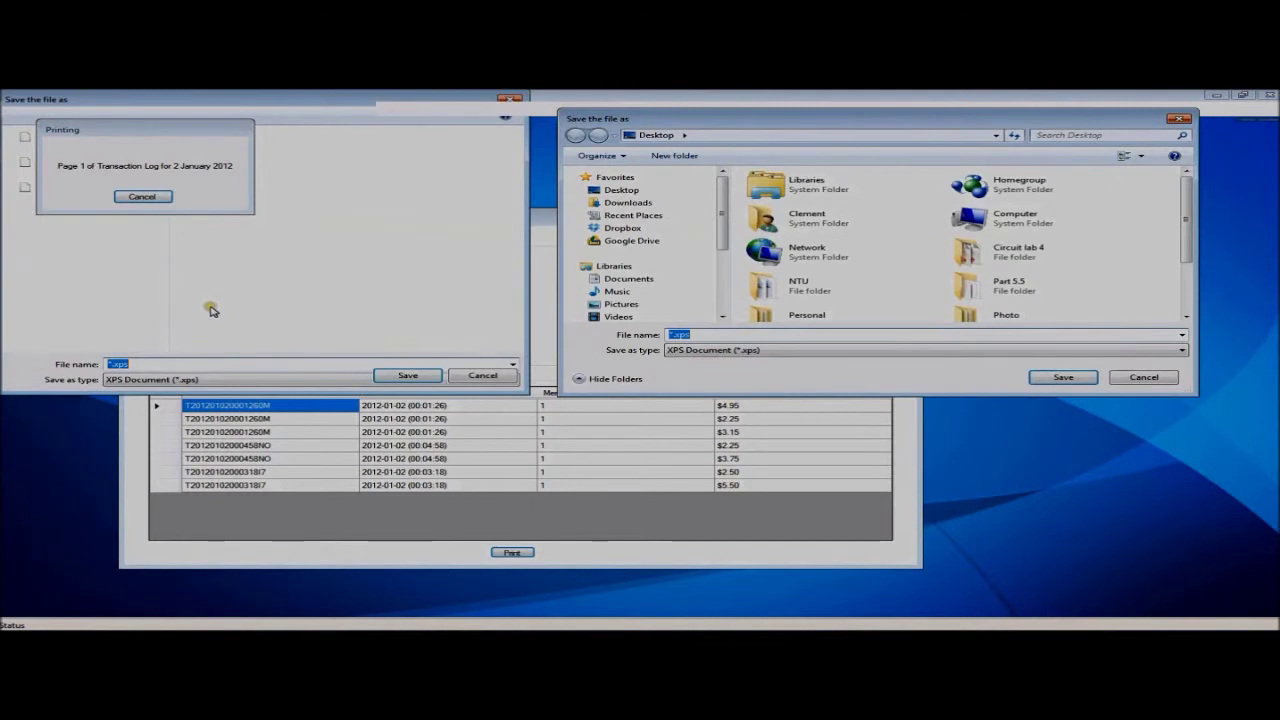
left_click(622, 190)
left_click(662, 335)
left_click(680, 334)
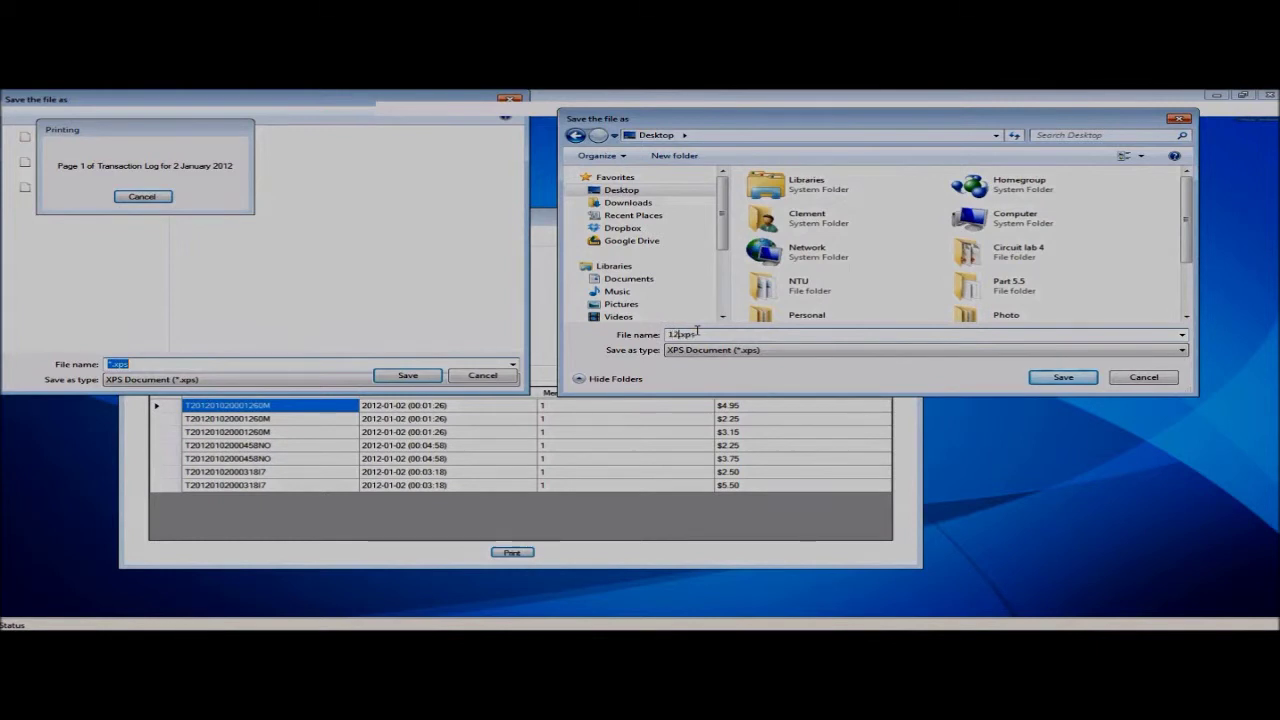
left_click(1068, 379)
left_click(678, 365)
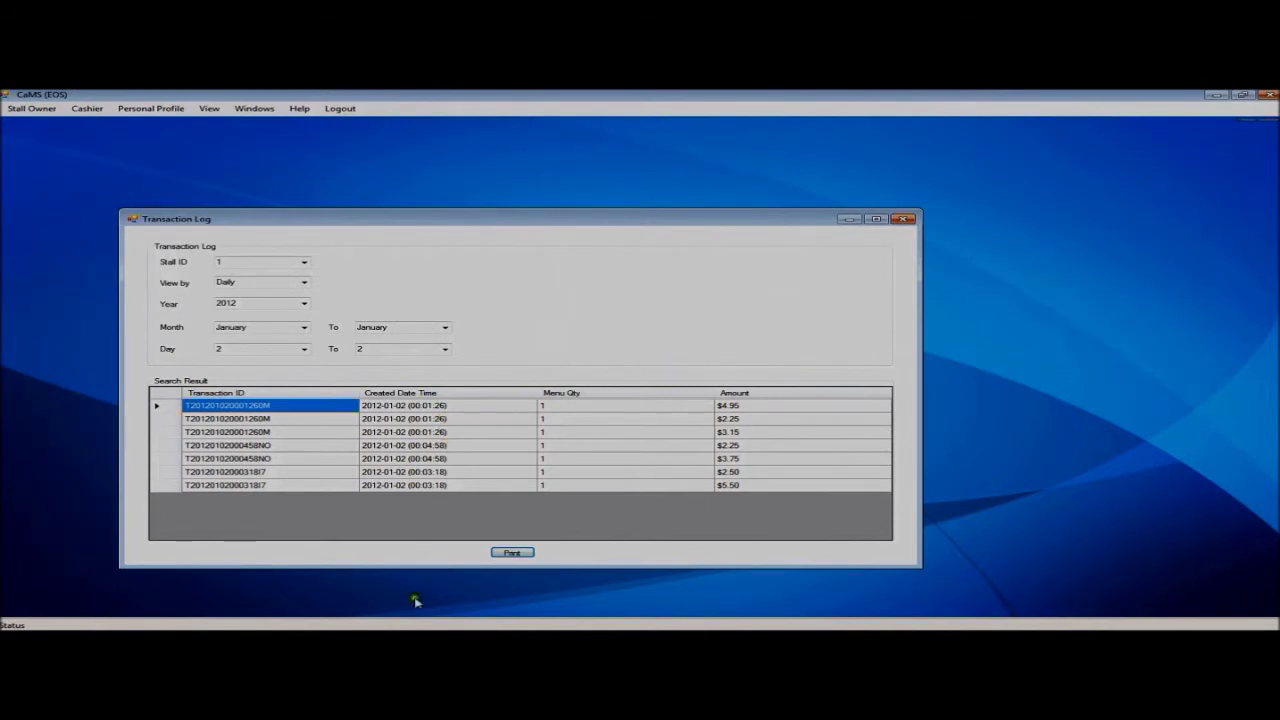
- Open 123.xps from the desktop to examine the printed log, and return to CaMS to close the Transaction Log
mouse_move(416, 628)
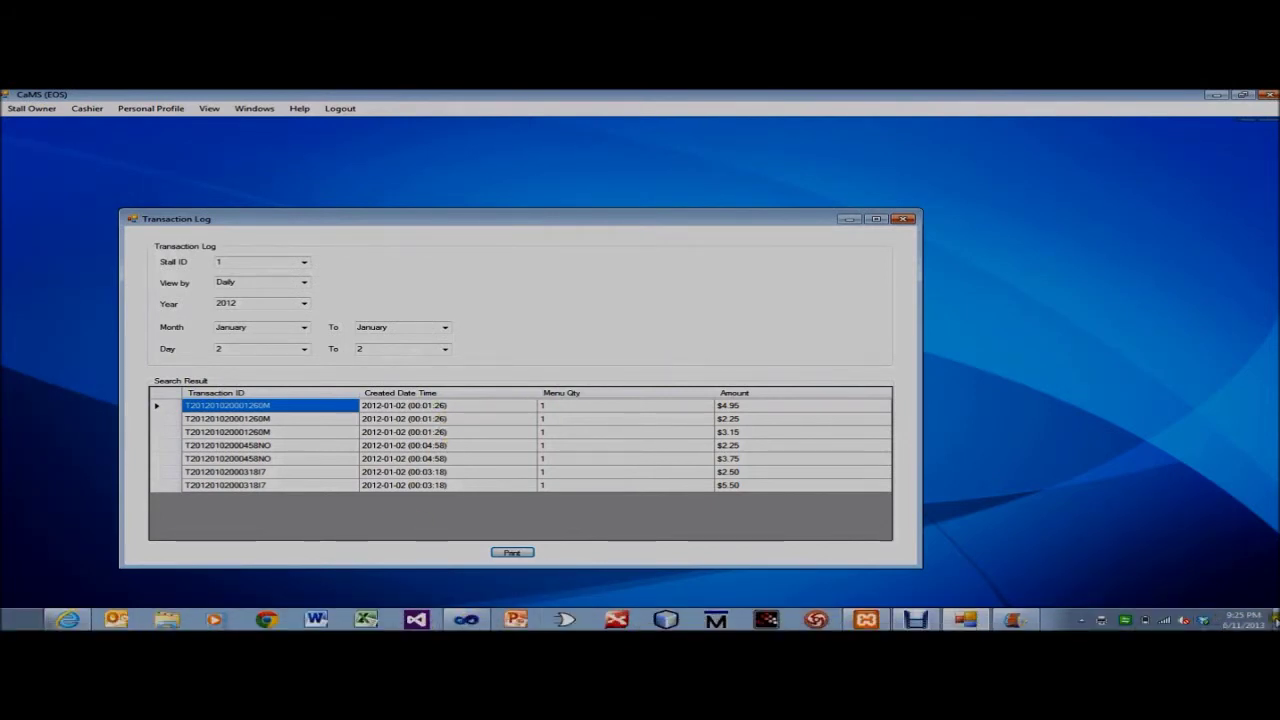
left_click(1270, 620)
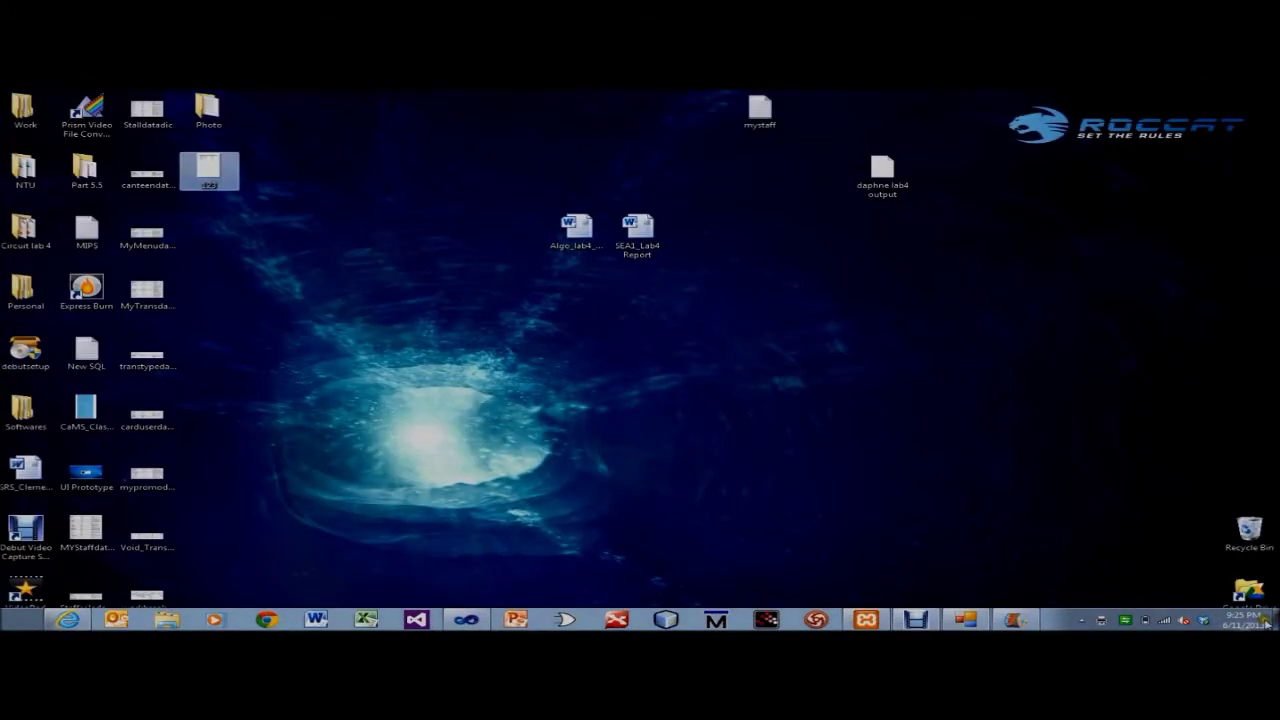
double_click(209, 166)
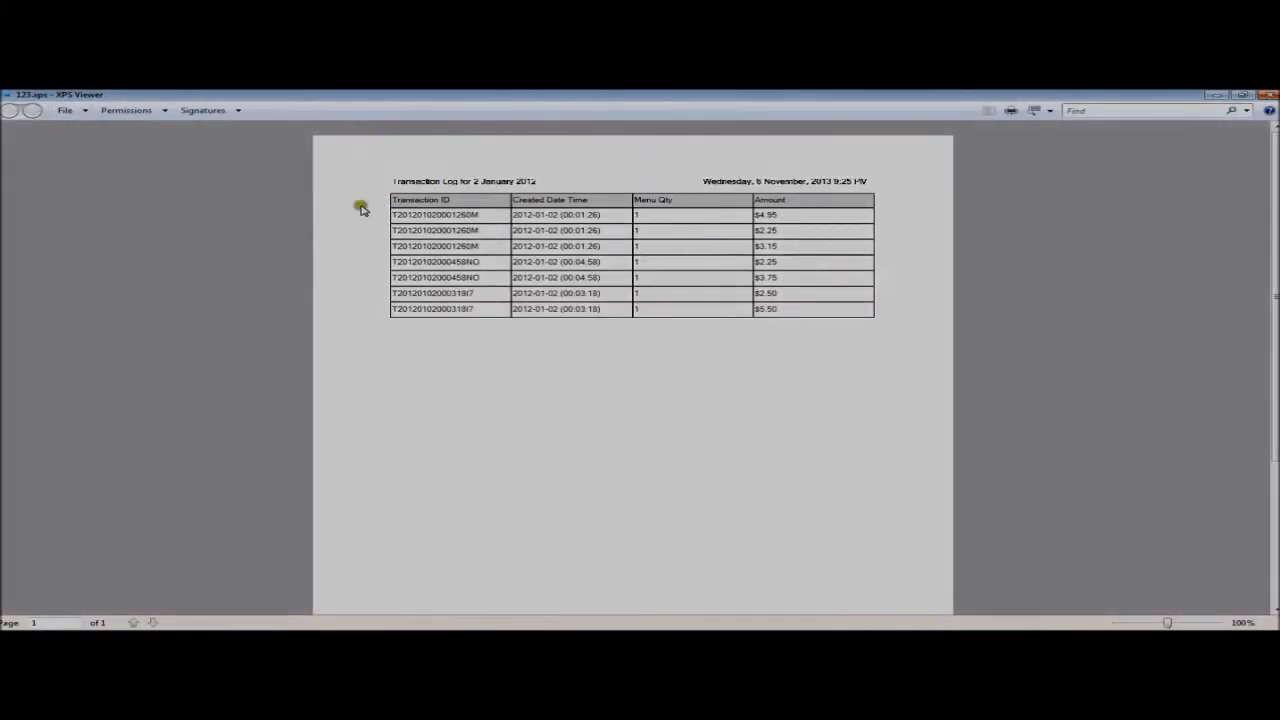
mouse_move(288, 630)
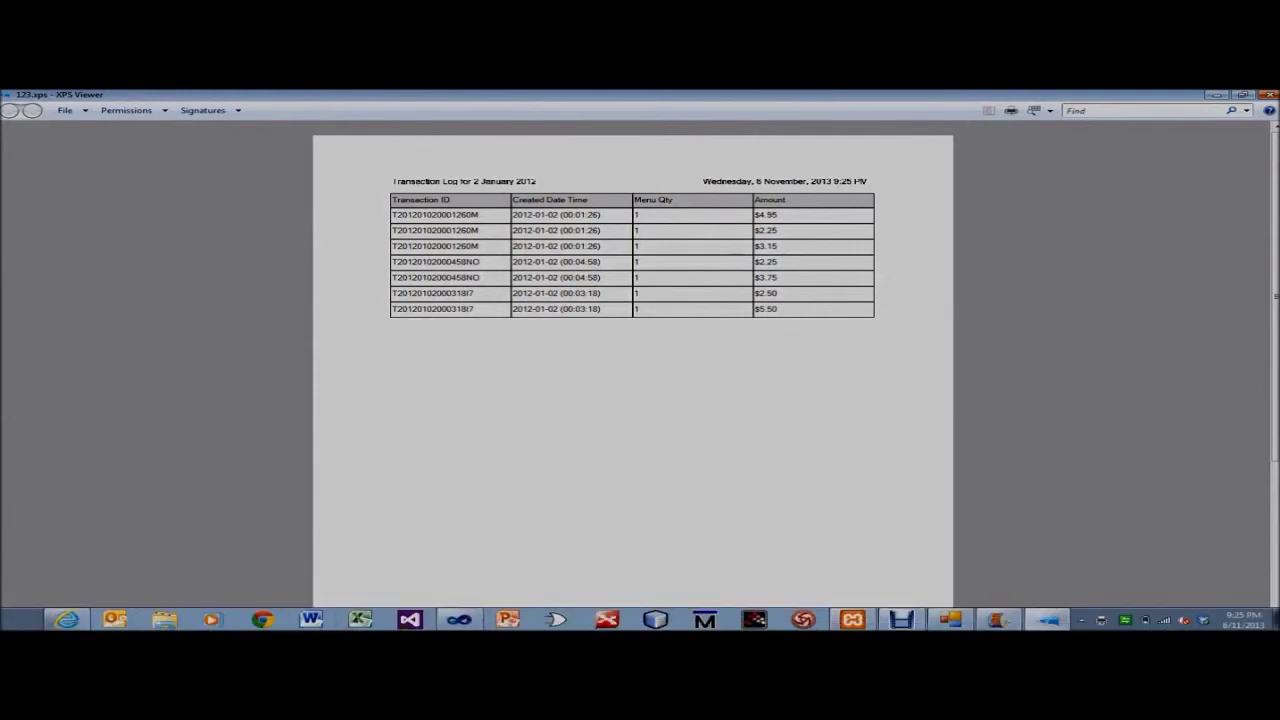
left_click(950, 620)
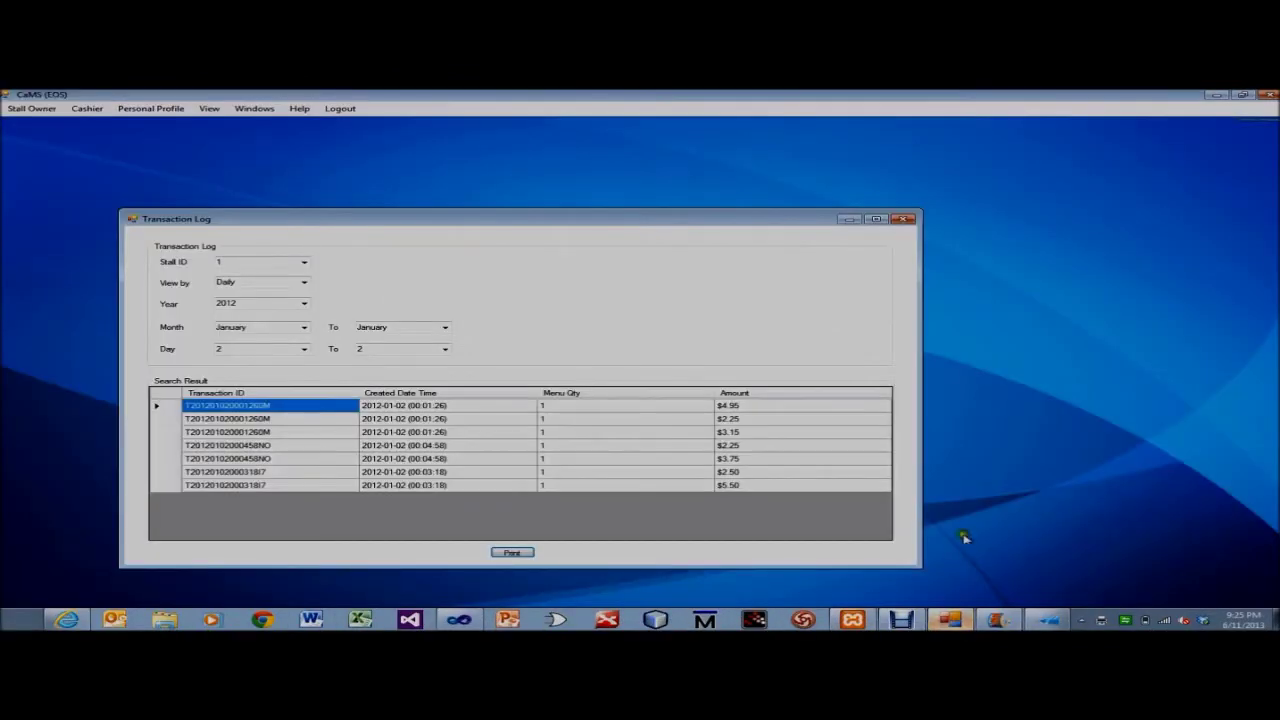
left_click(903, 219)
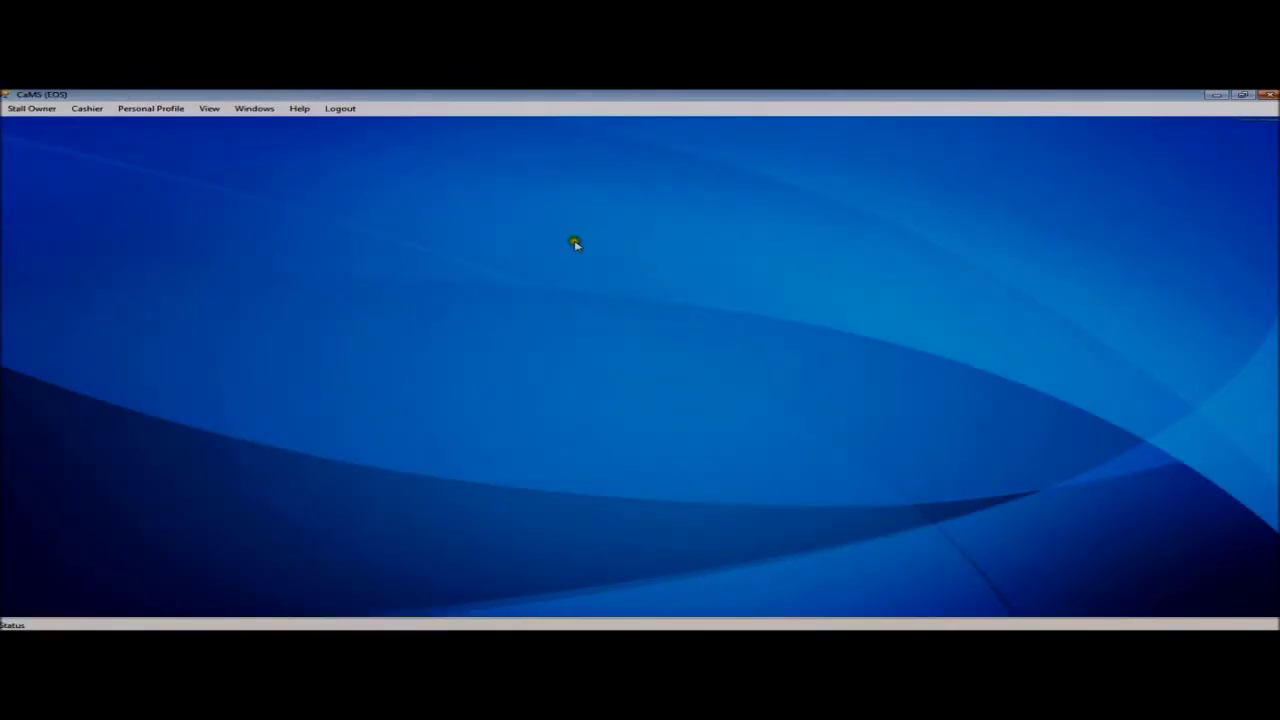
- Open the Transaction Report for stall ID 2 and view its totals by Yearly and by Monthly for 2013
left_click(38, 108)
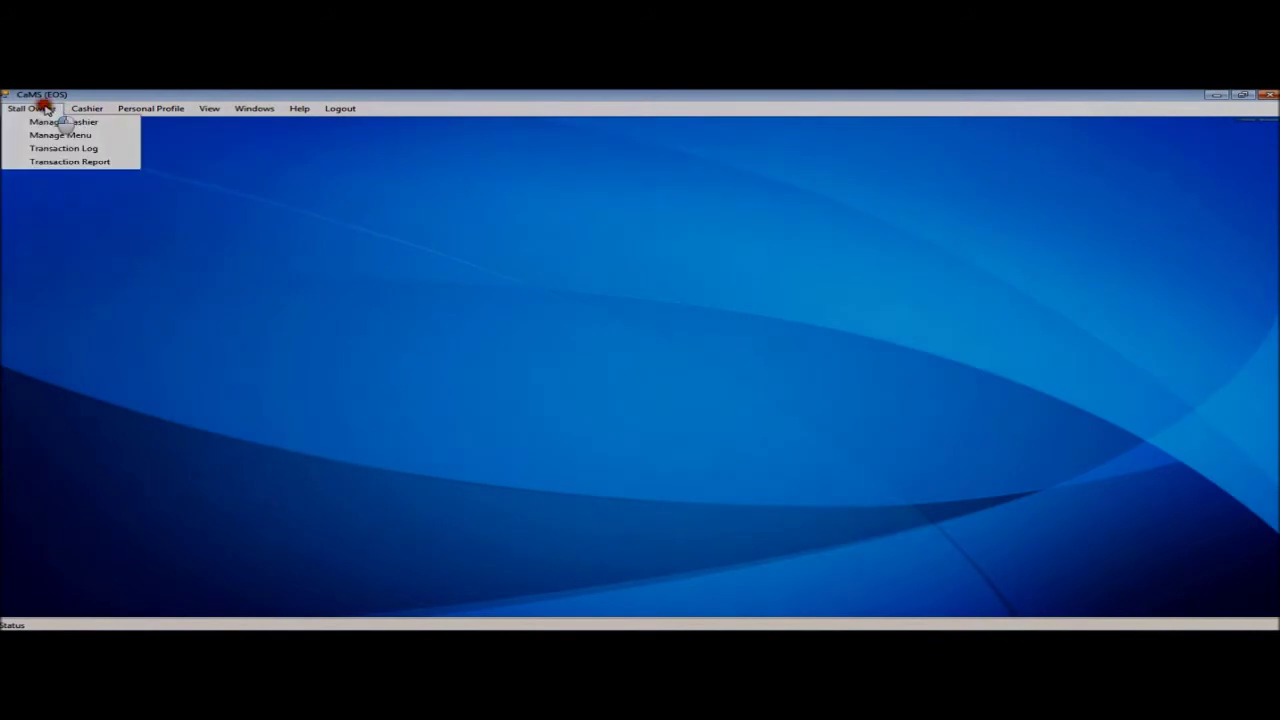
left_click(49, 162)
left_click(330, 277)
left_click(301, 297)
left_click(330, 299)
left_click(306, 309)
left_click(330, 299)
left_click(310, 320)
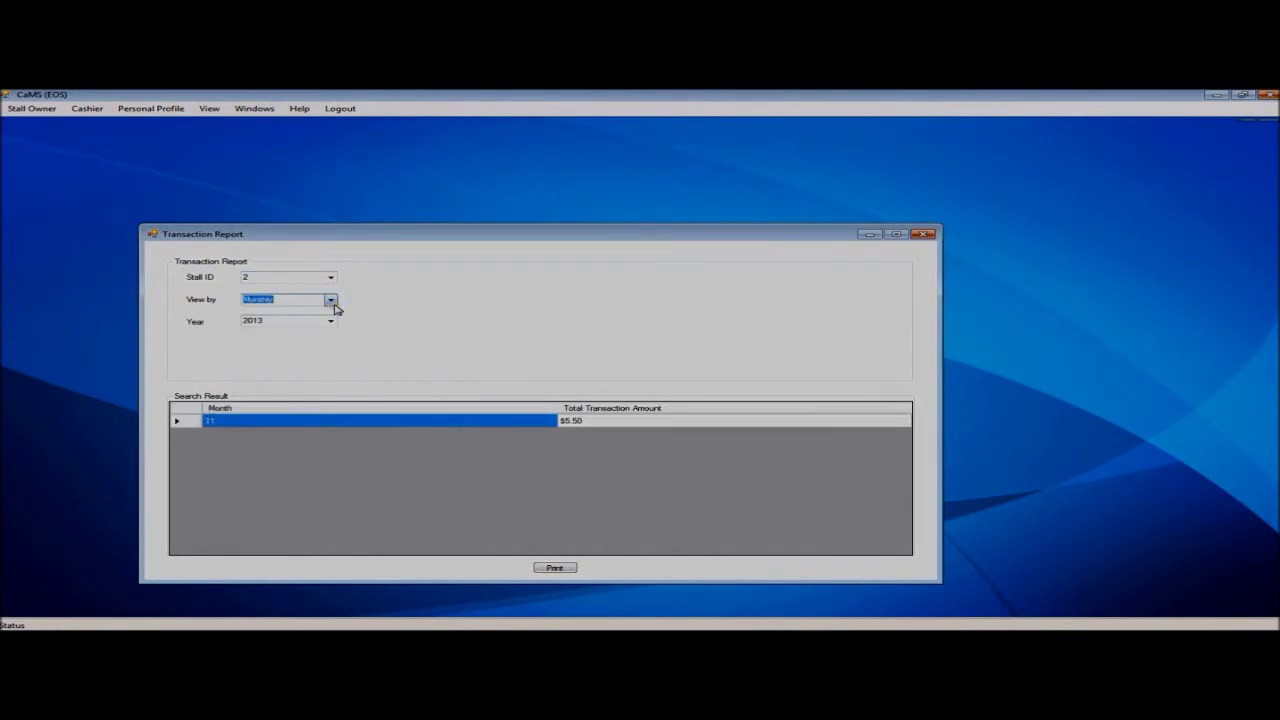
- Switch the stall 2 report to the Daily view for November 2013 and examine the daily totals
left_click(330, 321)
left_click(332, 302)
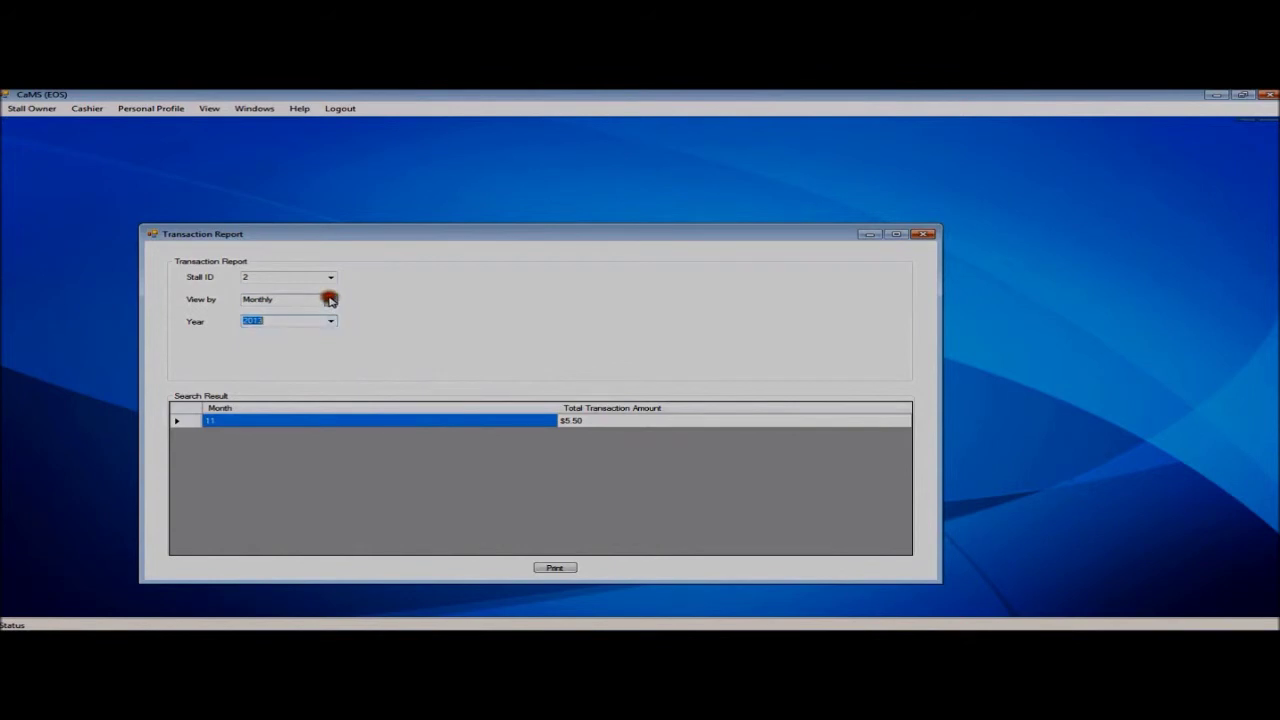
left_click(331, 299)
left_click(296, 327)
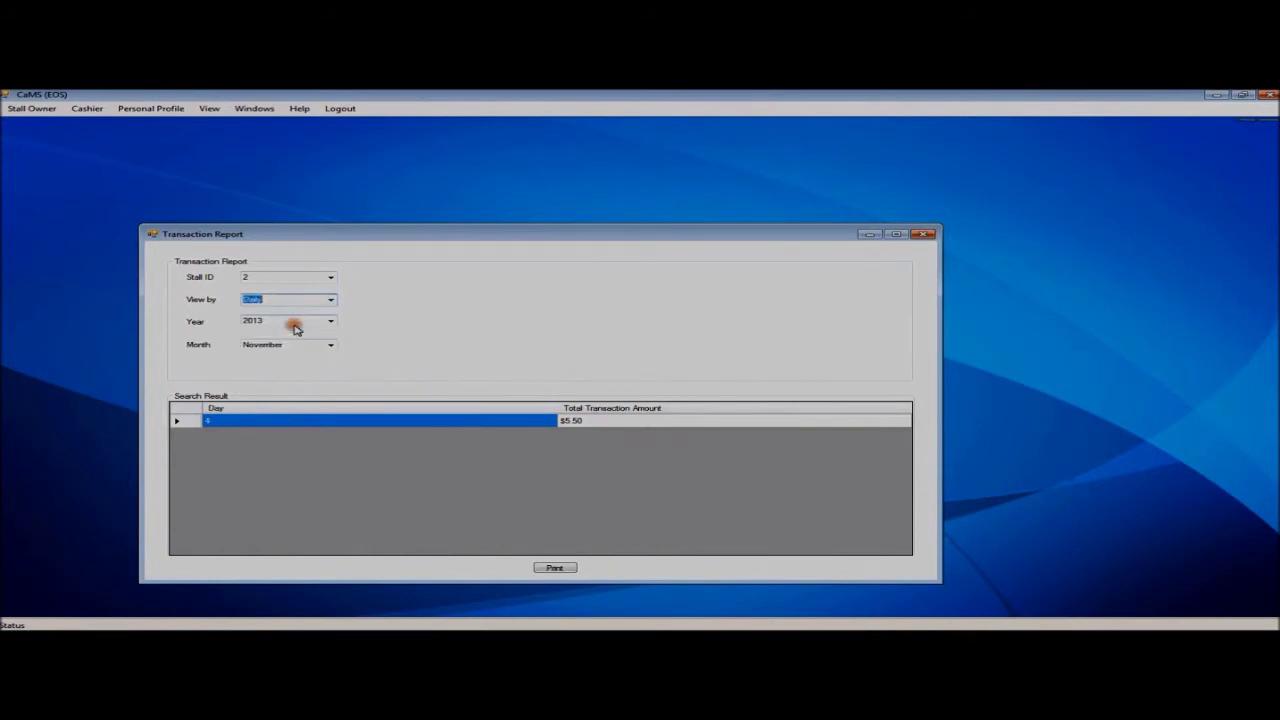
left_click(330, 345)
left_click(316, 359)
left_click(218, 421)
- Switch the report to stall ID 1 and print it with Microsoft XPS Document Writer, saving it to the Desktop as 345.xps
left_click(329, 278)
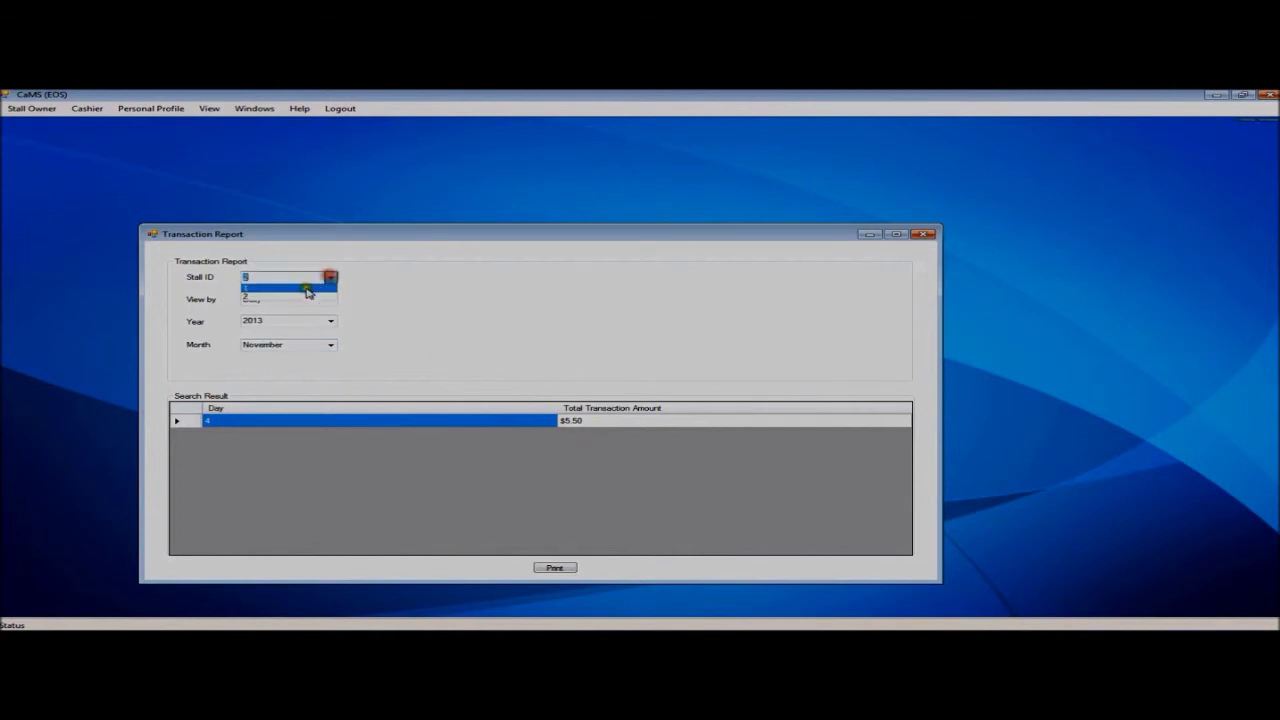
left_click(305, 291)
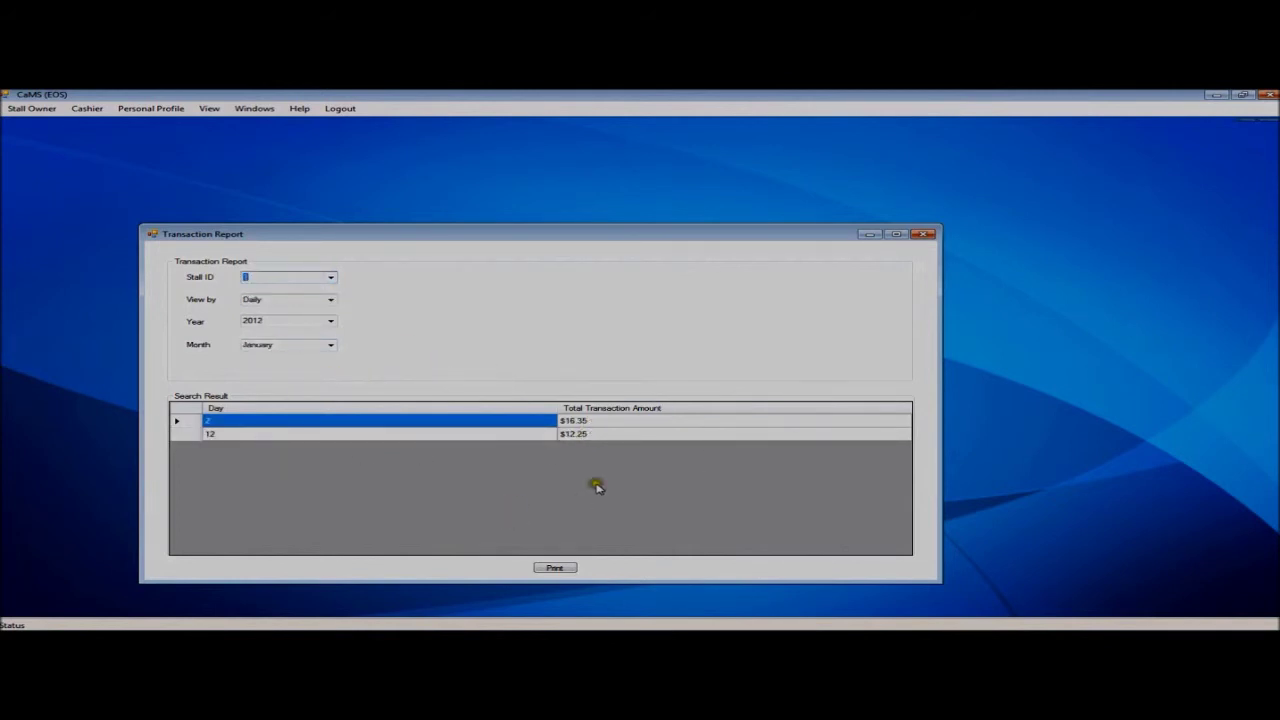
left_click(556, 567)
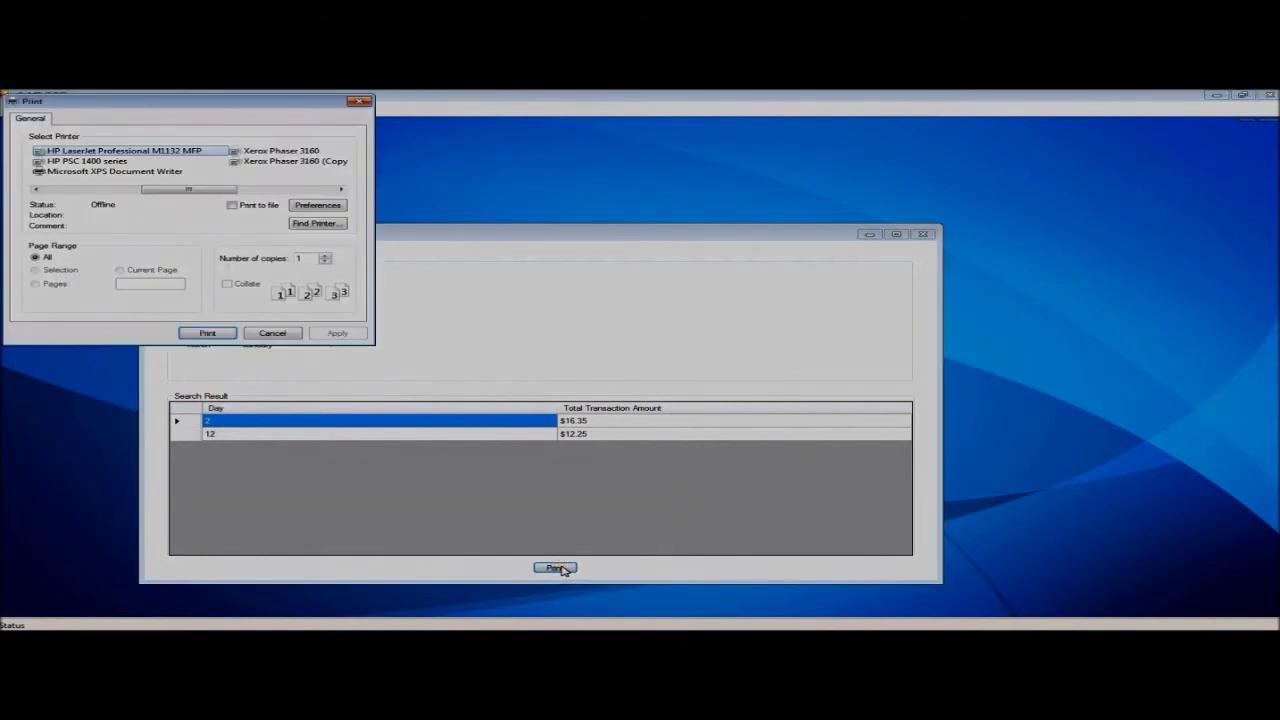
left_click(148, 172)
left_click(212, 332)
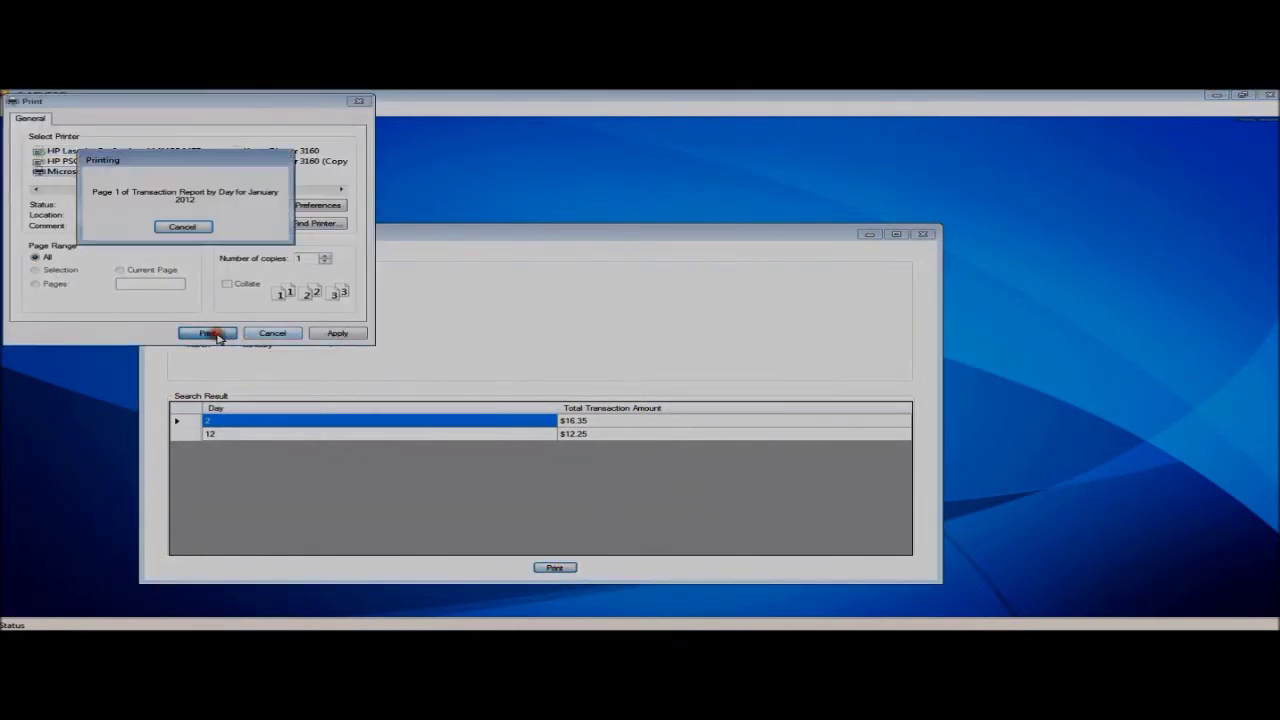
left_click(670, 335)
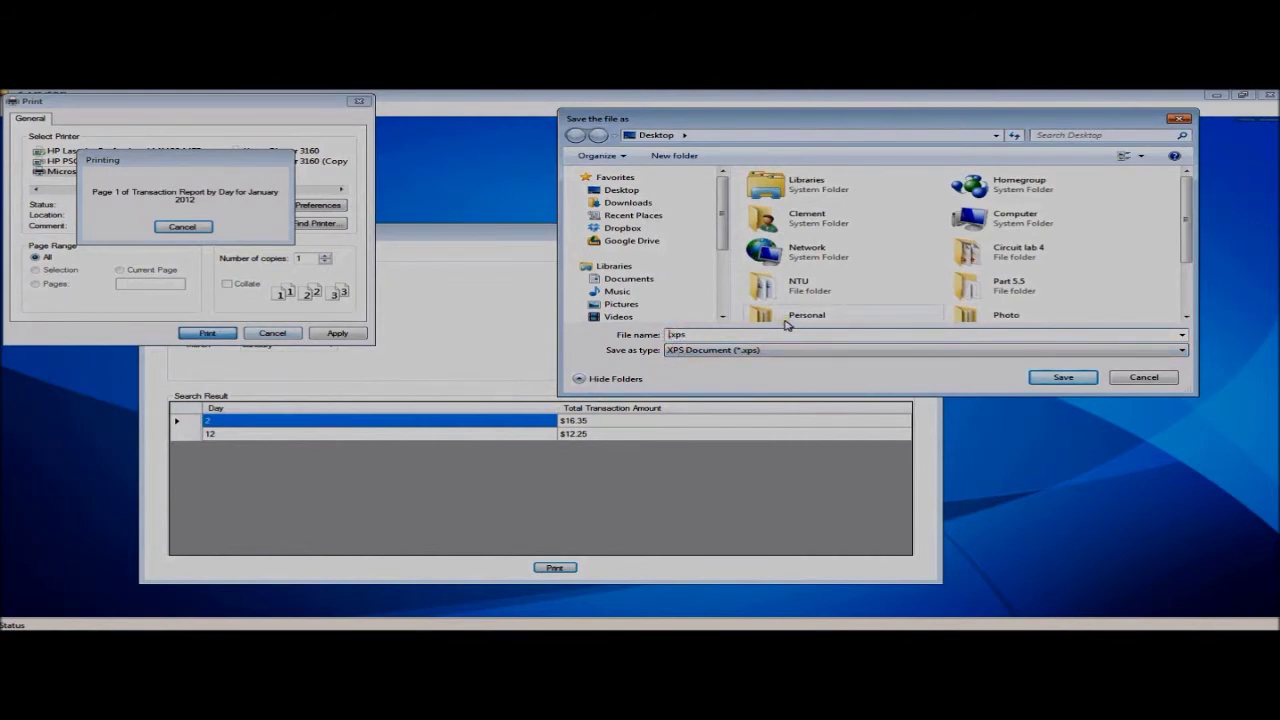
type("45")
left_click(1063, 377)
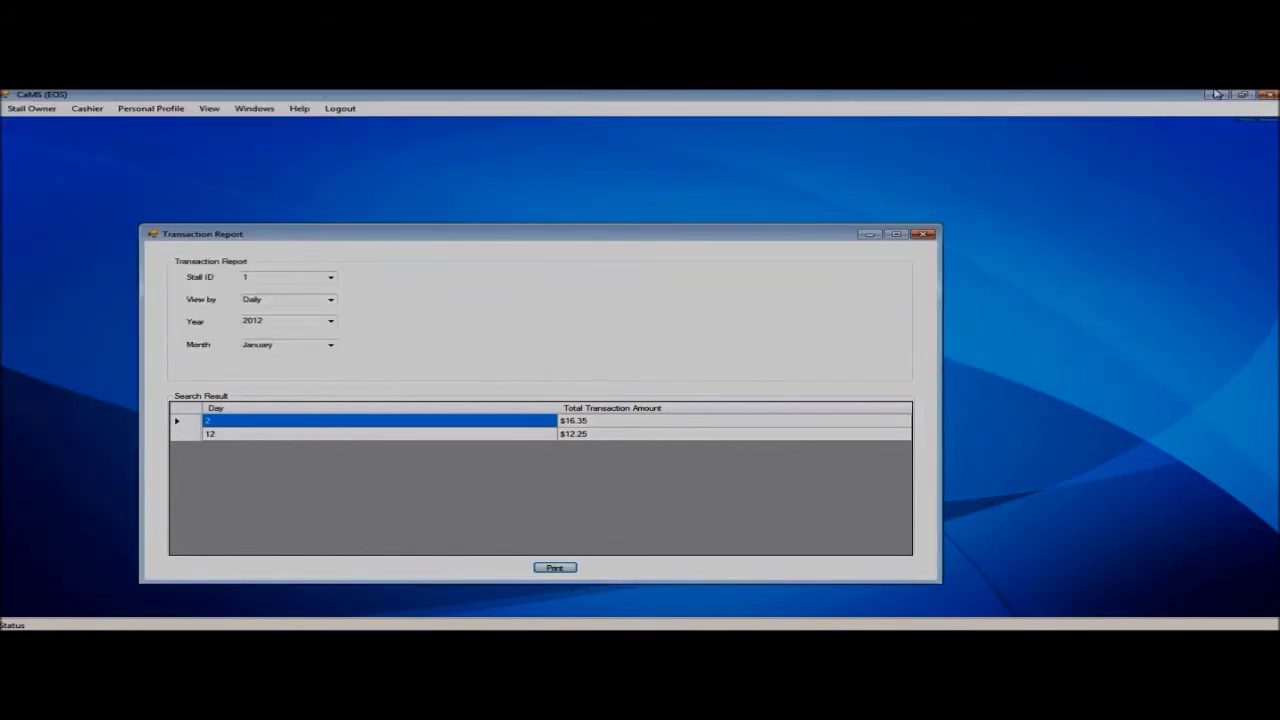
- Open 345.xps from the desktop to examine the printed report, and return to CaMS to close the Transaction Report
left_click(1214, 95)
left_click(1214, 96)
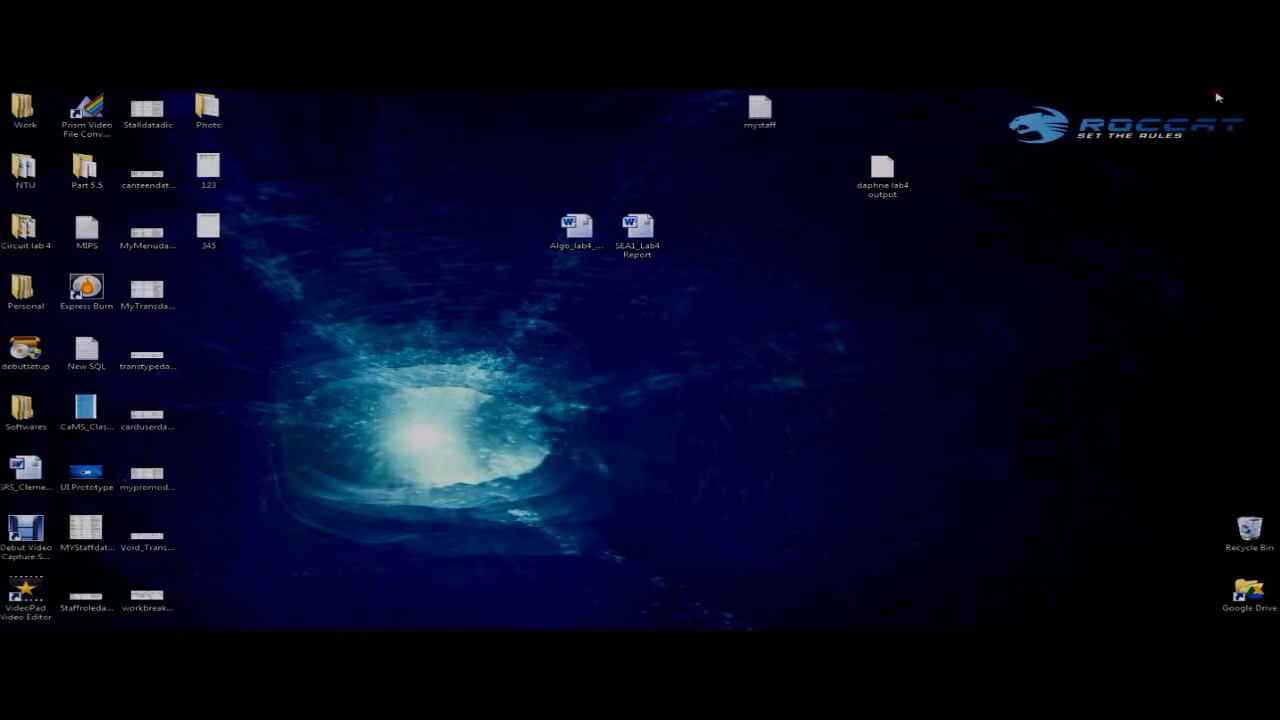
double_click(216, 231)
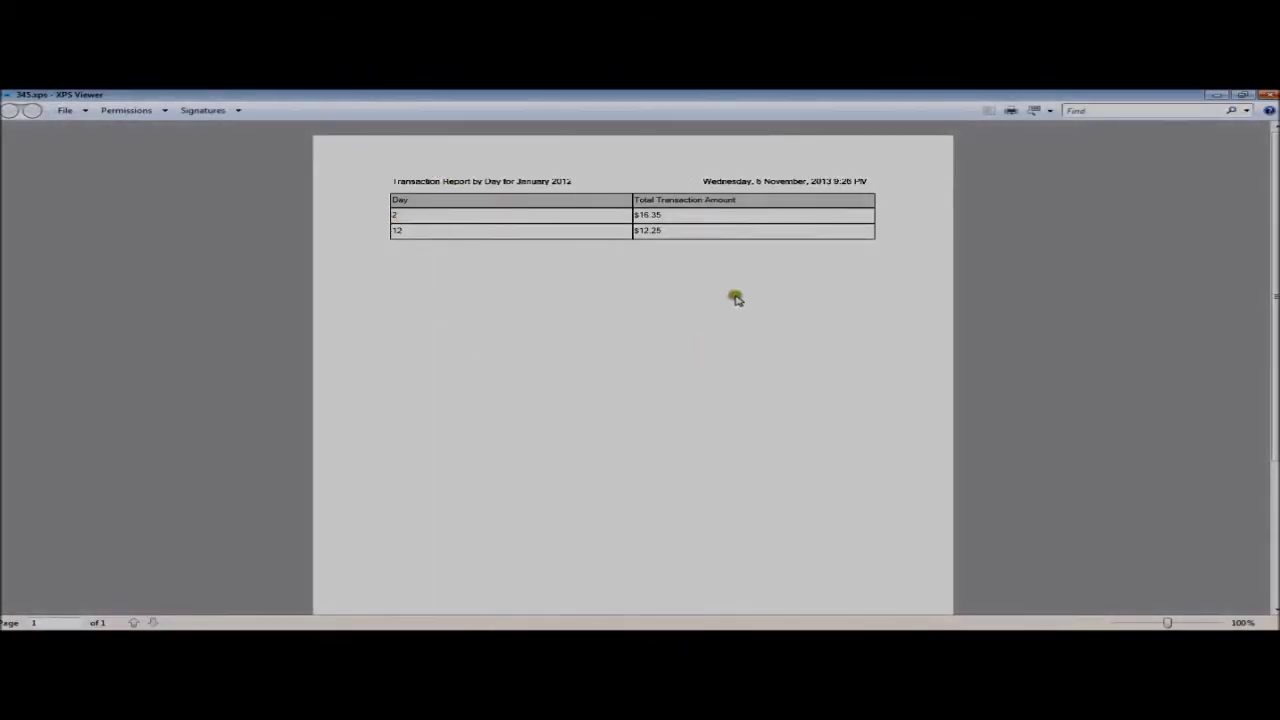
left_click(1268, 96)
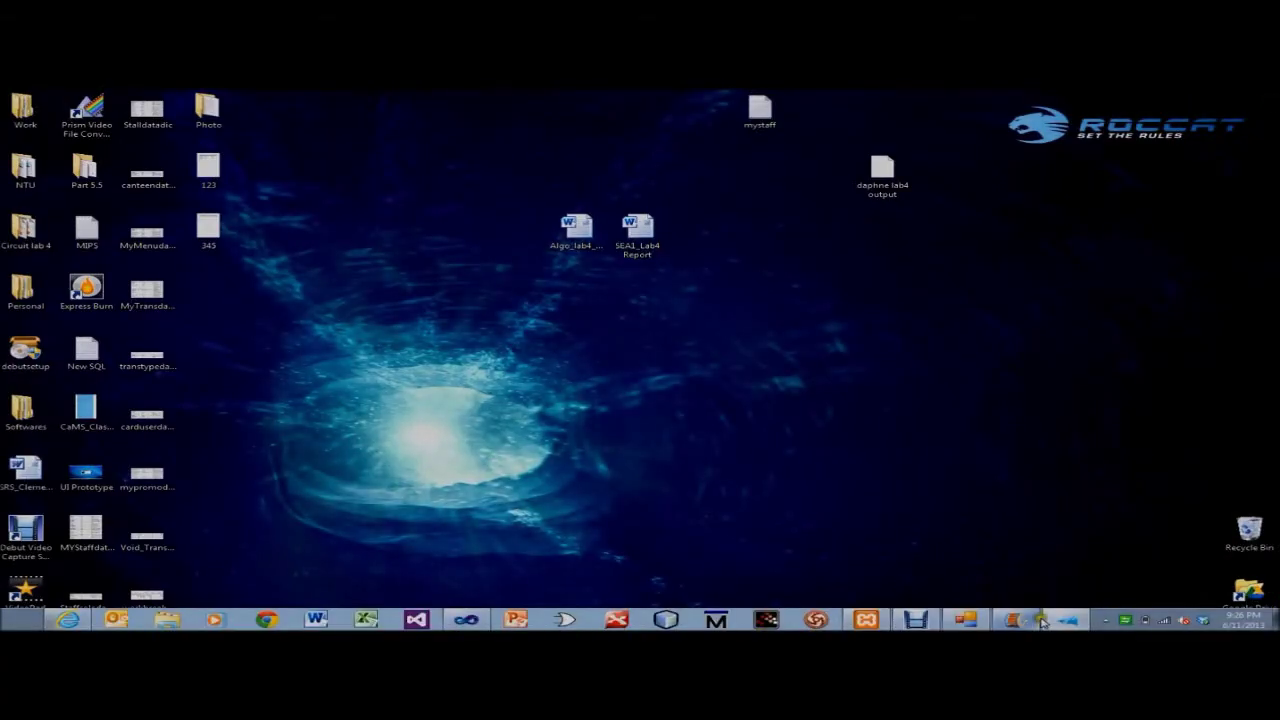
left_click(966, 620)
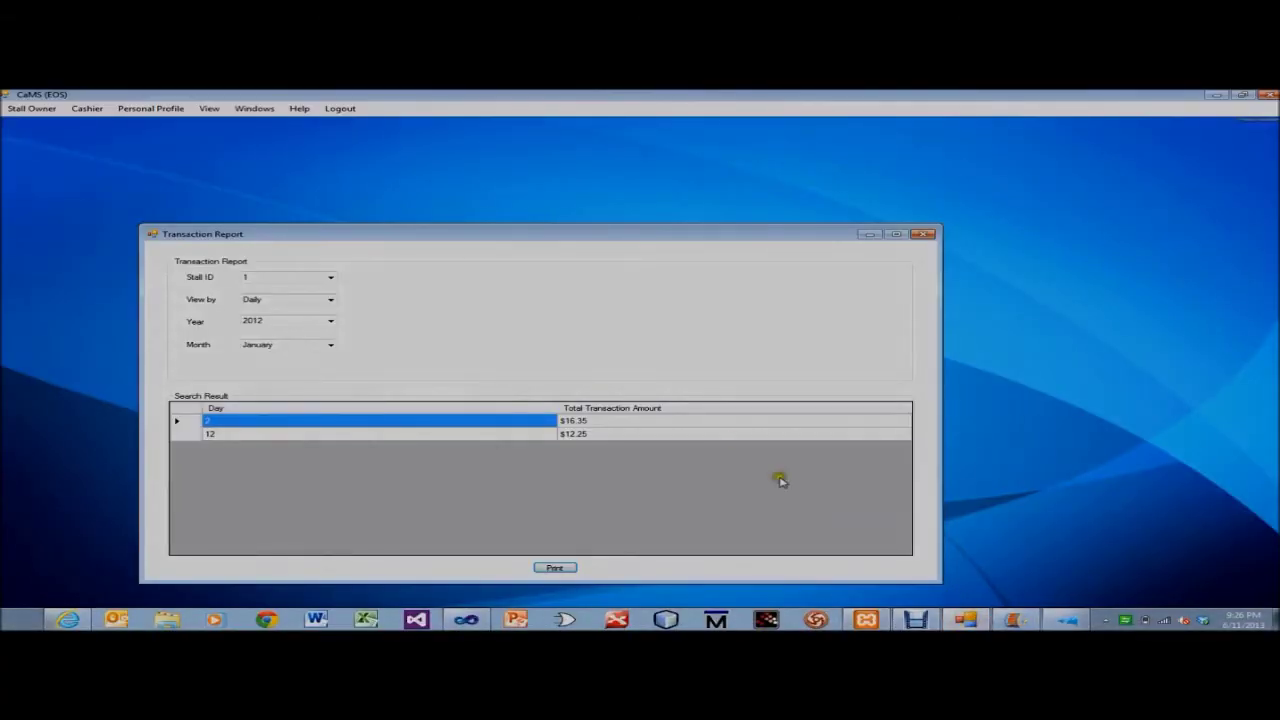
left_click(926, 234)
left_click(470, 242)
- Start a new menu item for stall 1 named Chicken_Rice, with non-member price 3.50 and description This_is_a_indian_chicken_rice
left_click(50, 110)
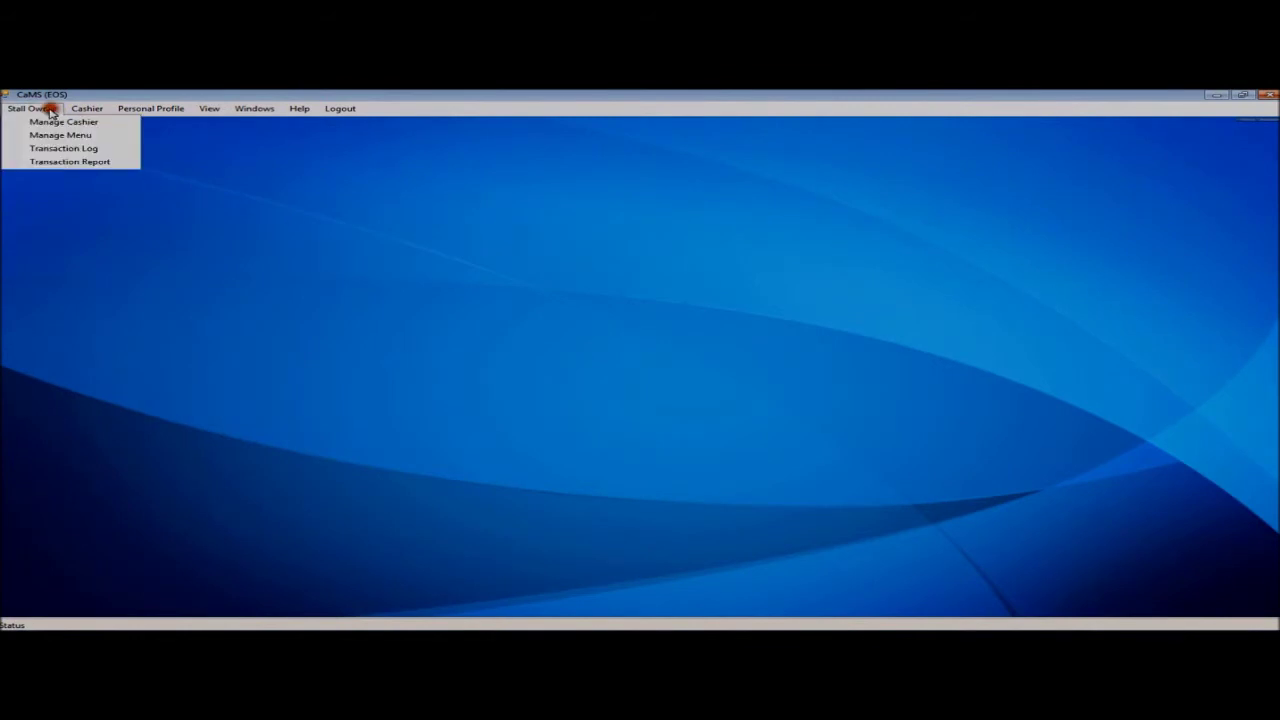
left_click(52, 134)
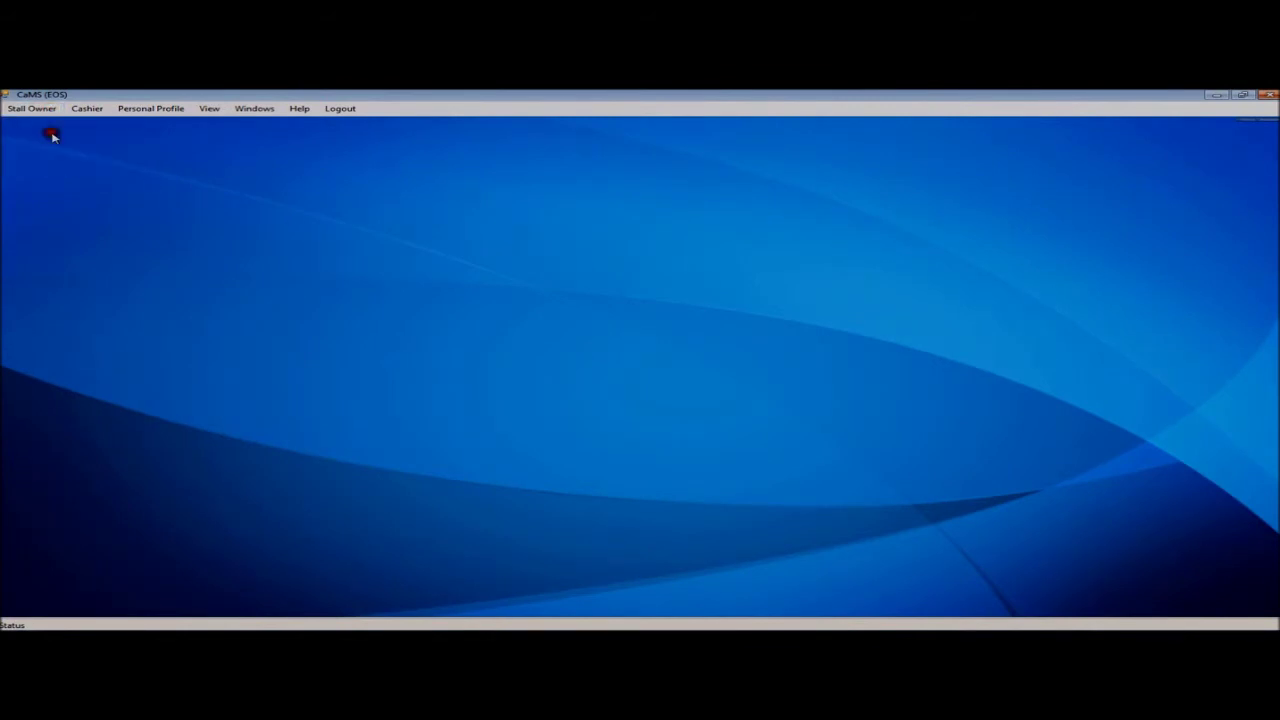
left_click(393, 258)
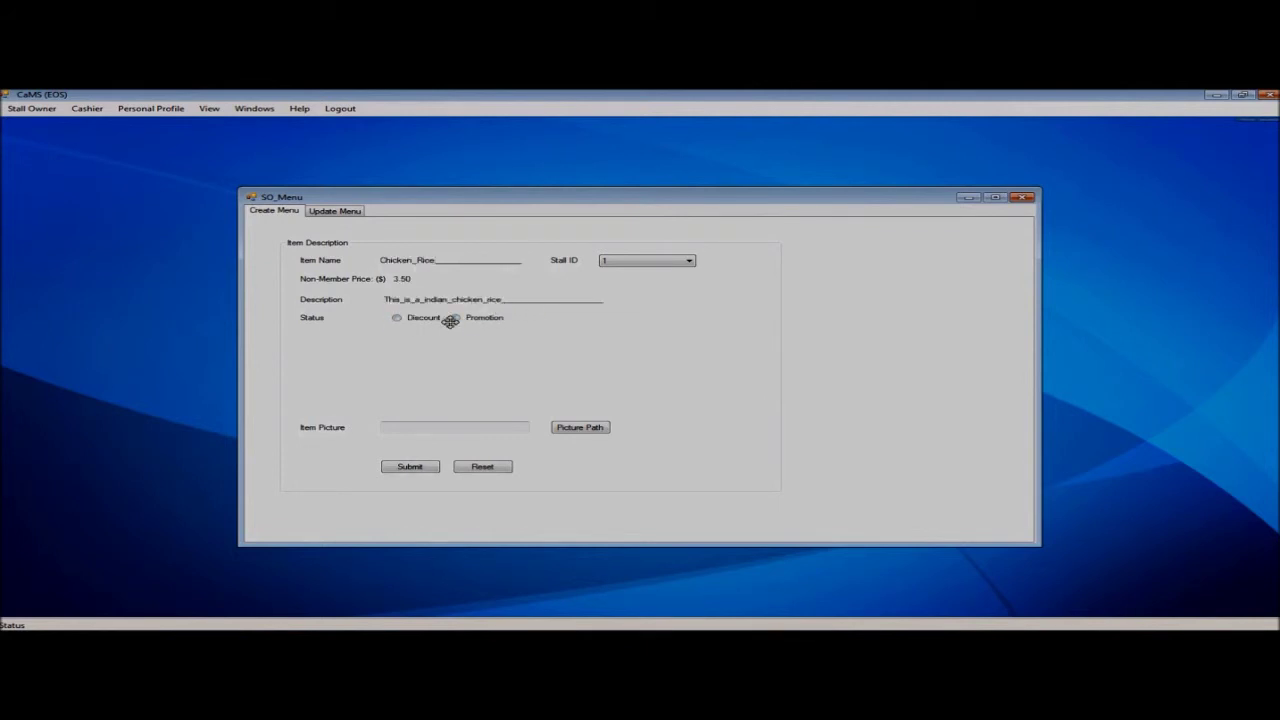
- Create a 30%_Discount for the item at 0.30, from 6 November 2013 to 6 February 2014, with the picture from the Photo doc folder
left_click(397, 315)
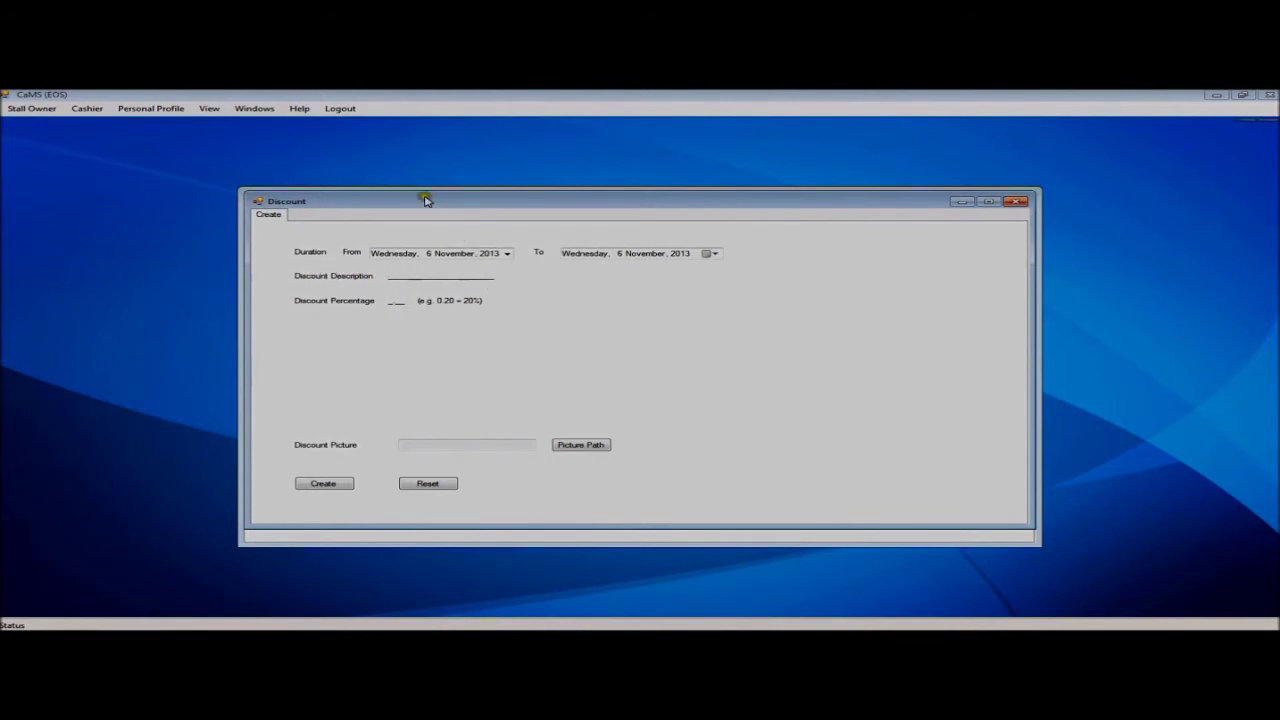
left_click_drag(425, 200, 505, 199)
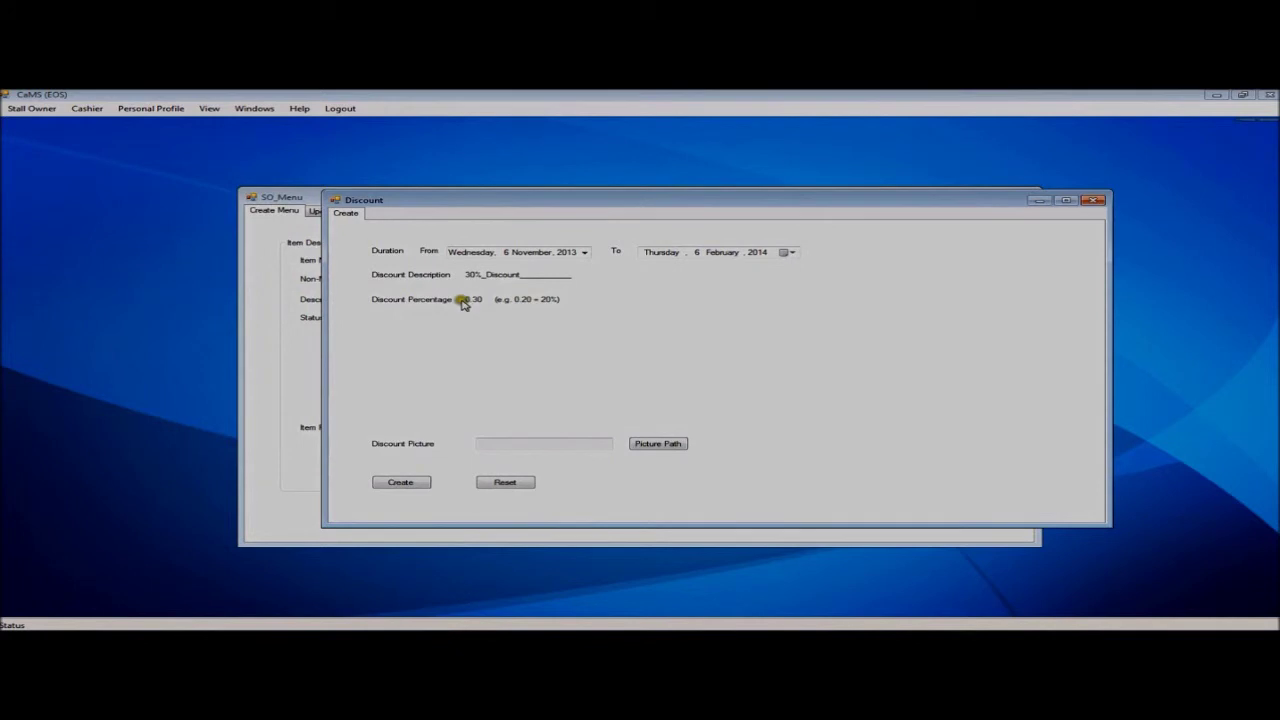
left_click(657, 446)
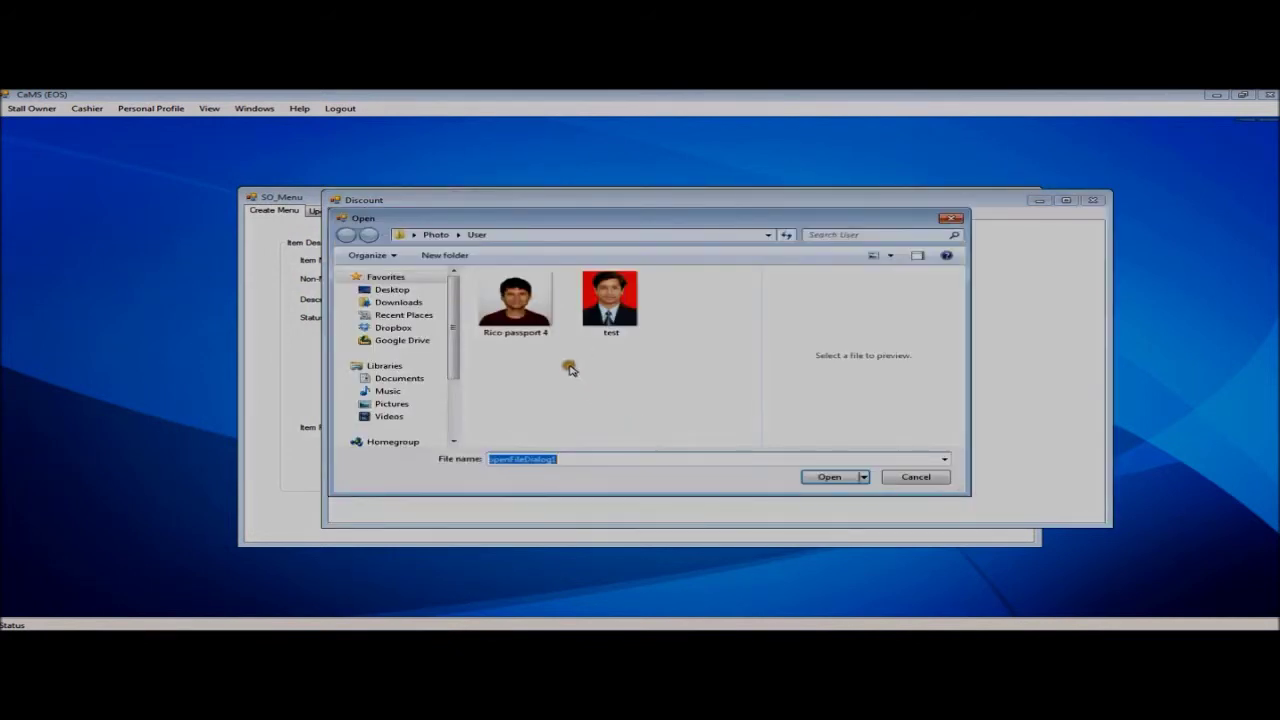
left_click(438, 234)
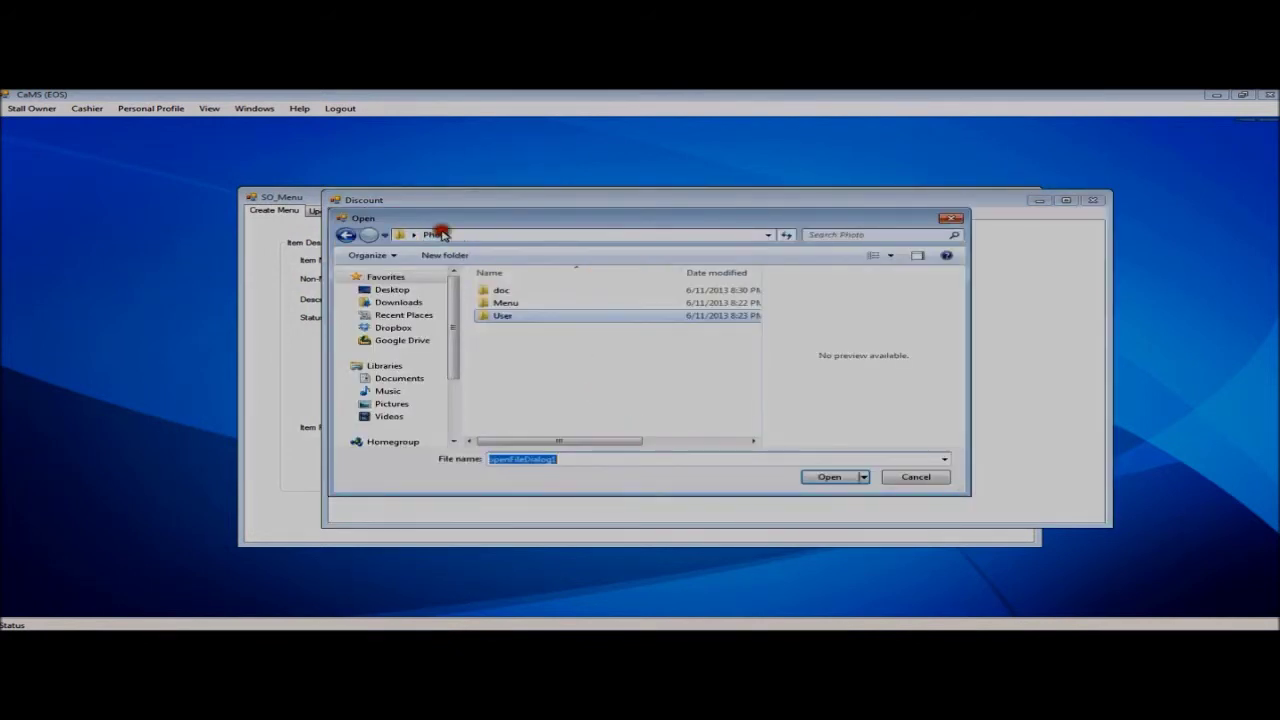
left_click(497, 290)
double_click(497, 290)
left_click(510, 298)
left_click(822, 477)
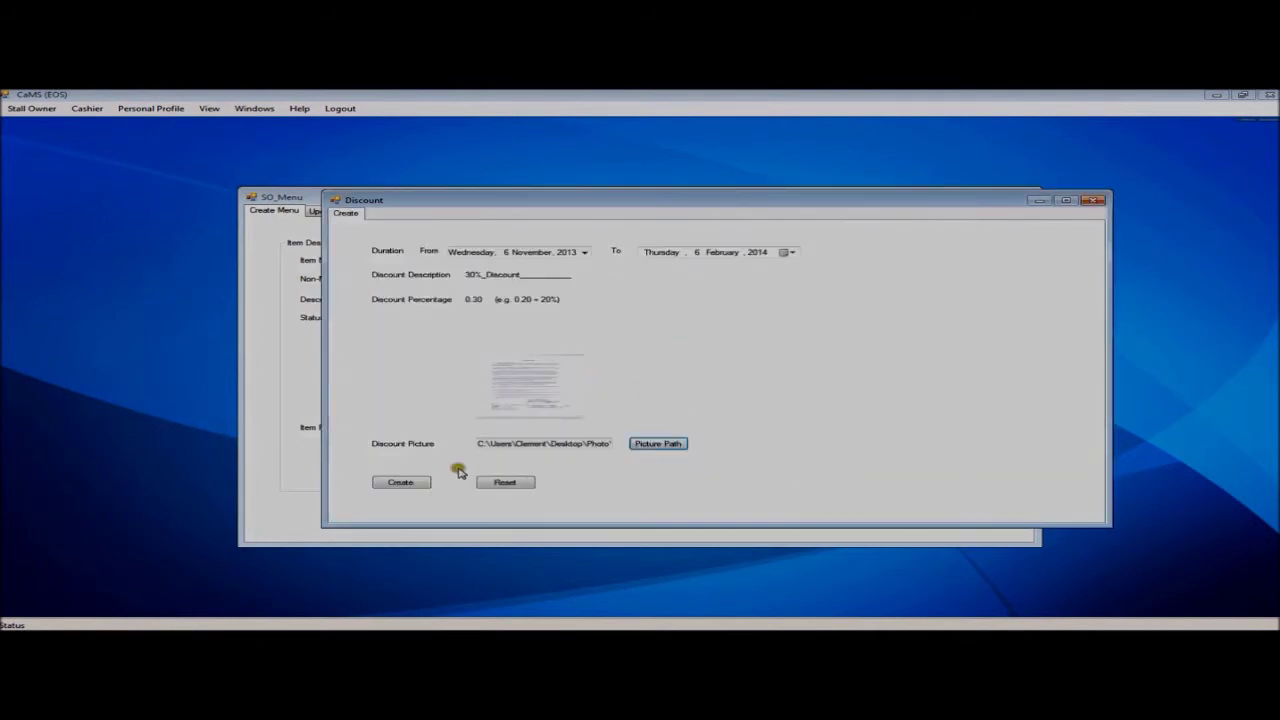
left_click(402, 482)
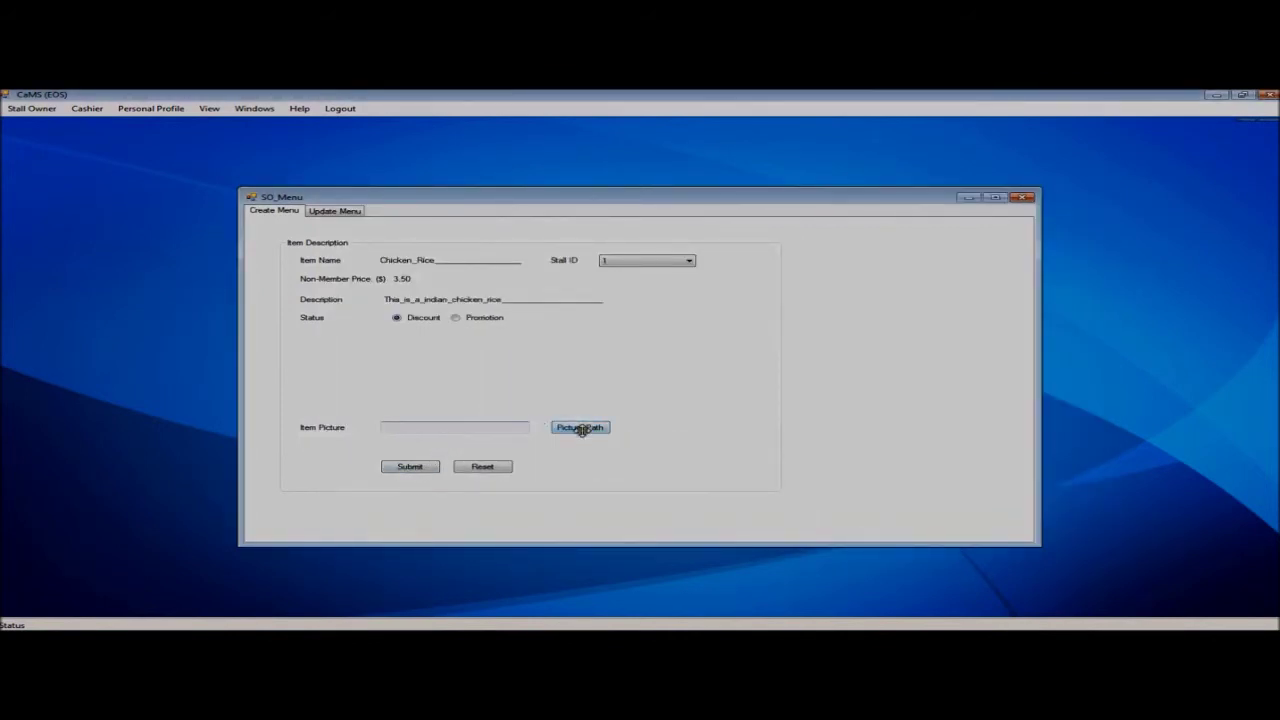
- Add the chicken rice picture from the Photo Menu folder to the item and submit the new menu item
left_click(580, 427)
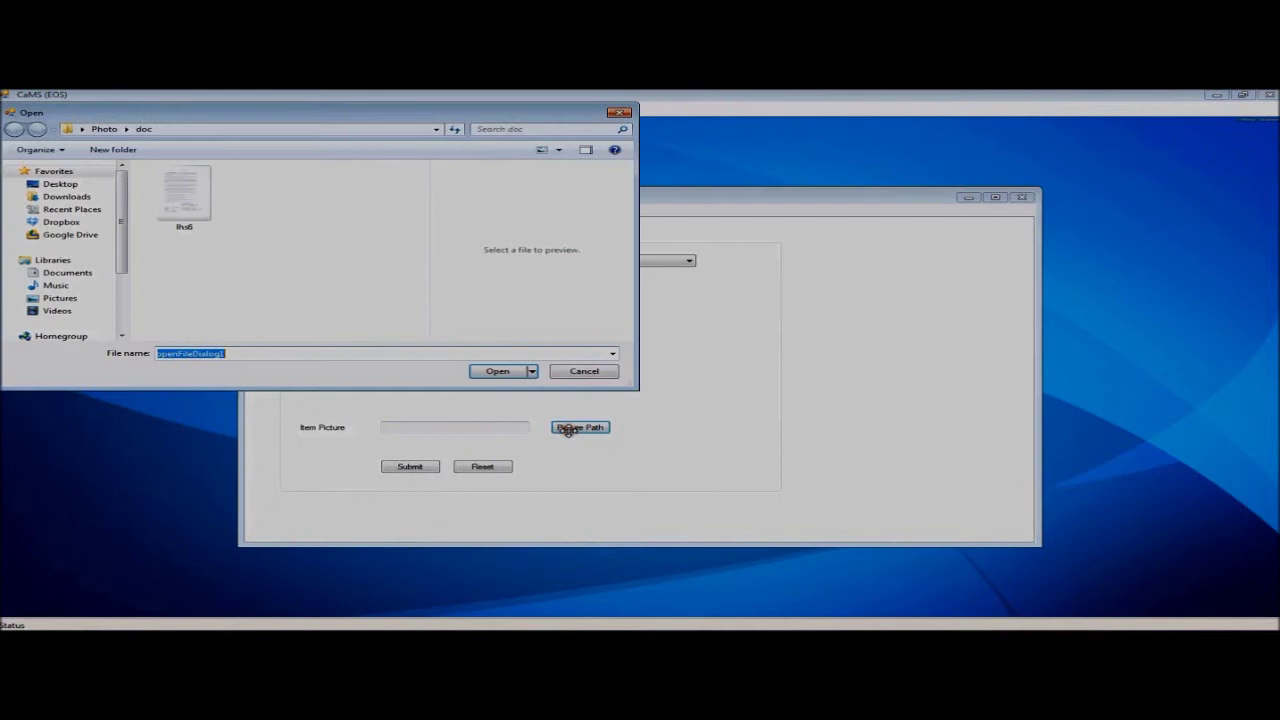
left_click(104, 128)
left_click(167, 197)
double_click(167, 197)
left_click(226, 220)
left_click(497, 370)
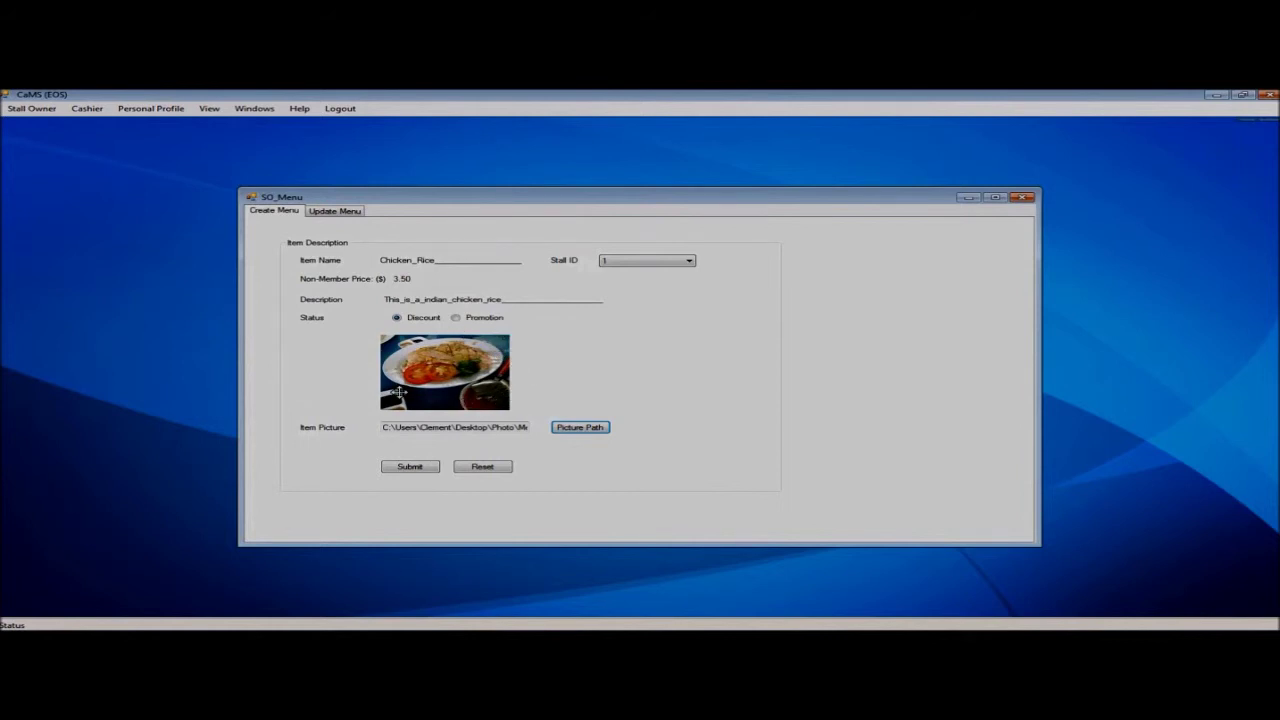
left_click(411, 467)
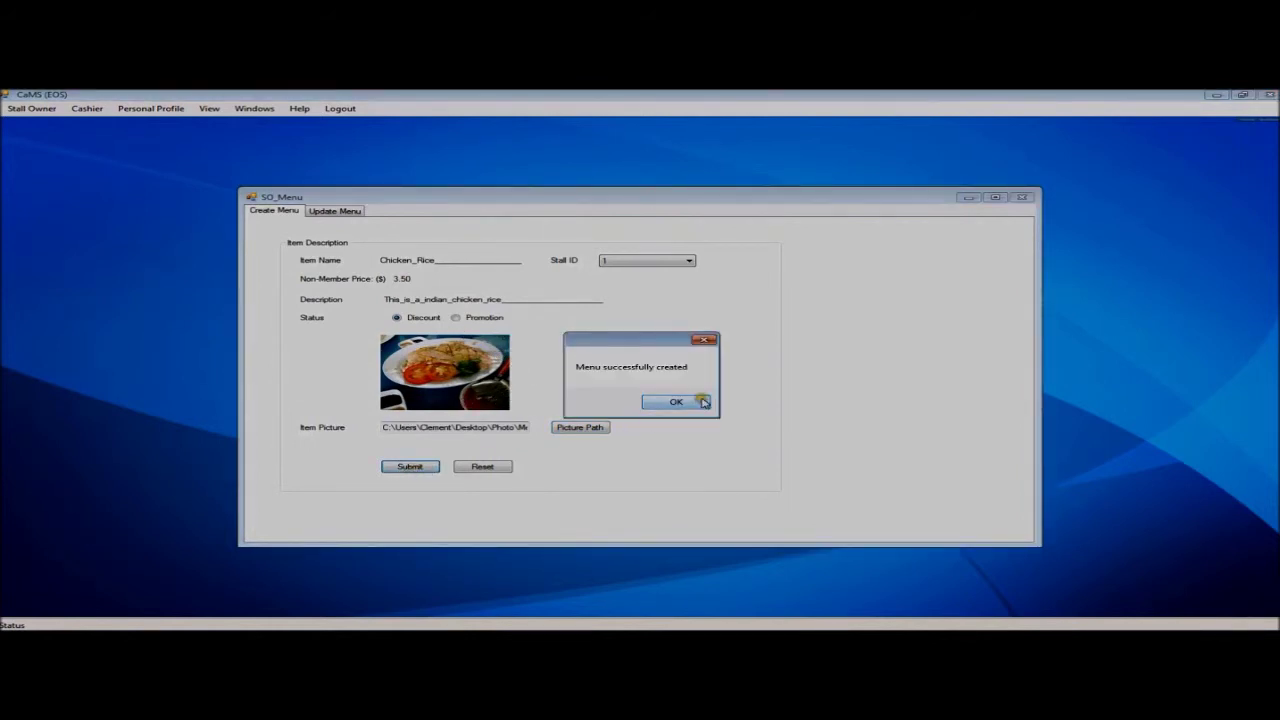
left_click(676, 402)
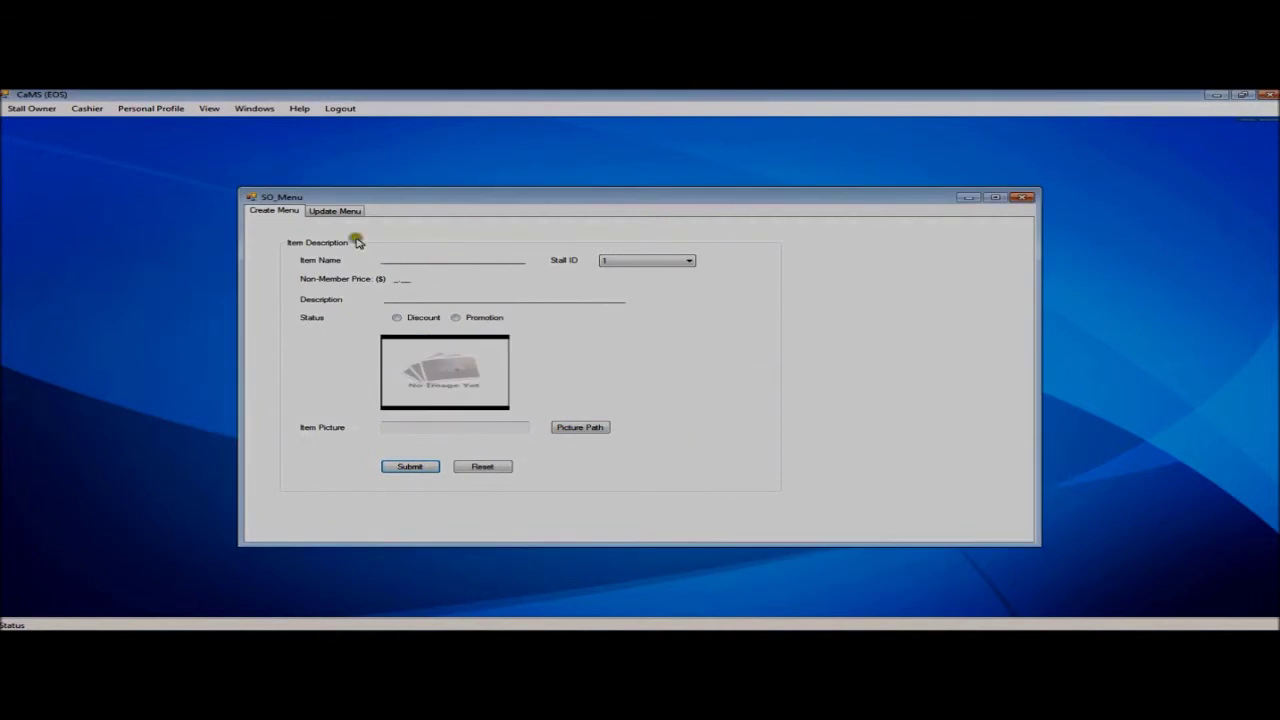
- Examine the details of menu items 20 and 9 in the menu update form
left_click(324, 213)
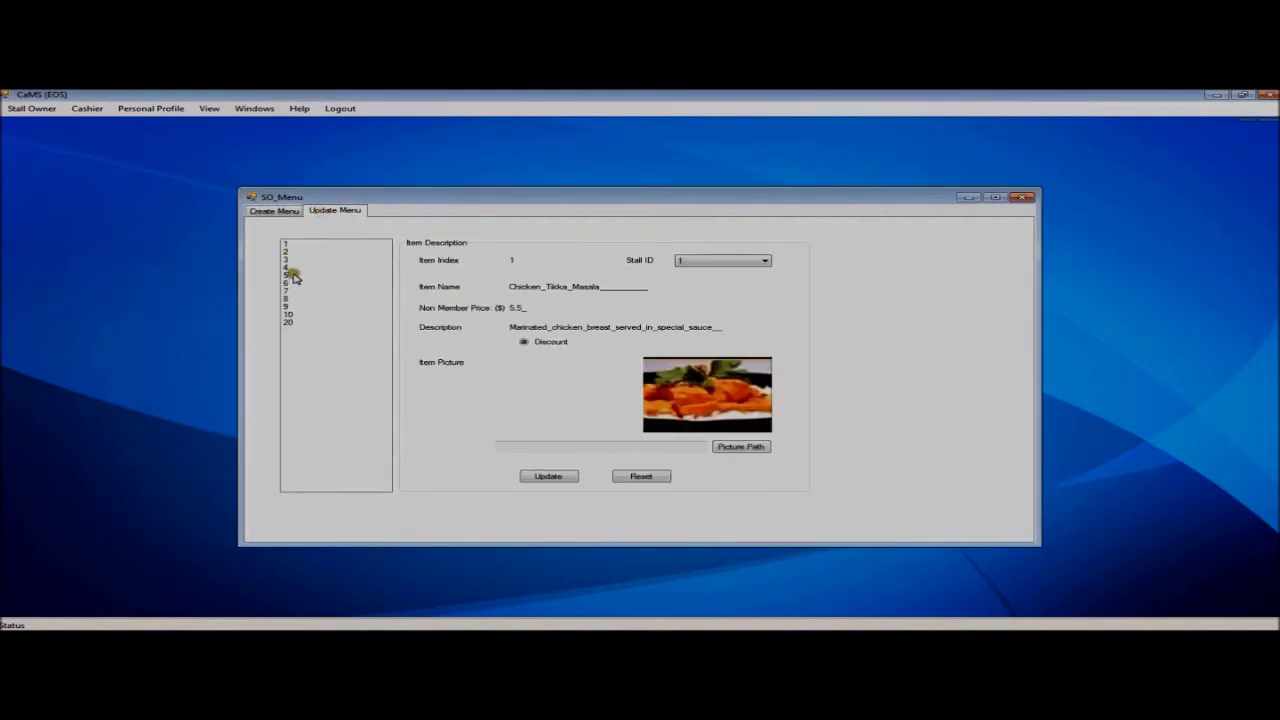
left_click(300, 322)
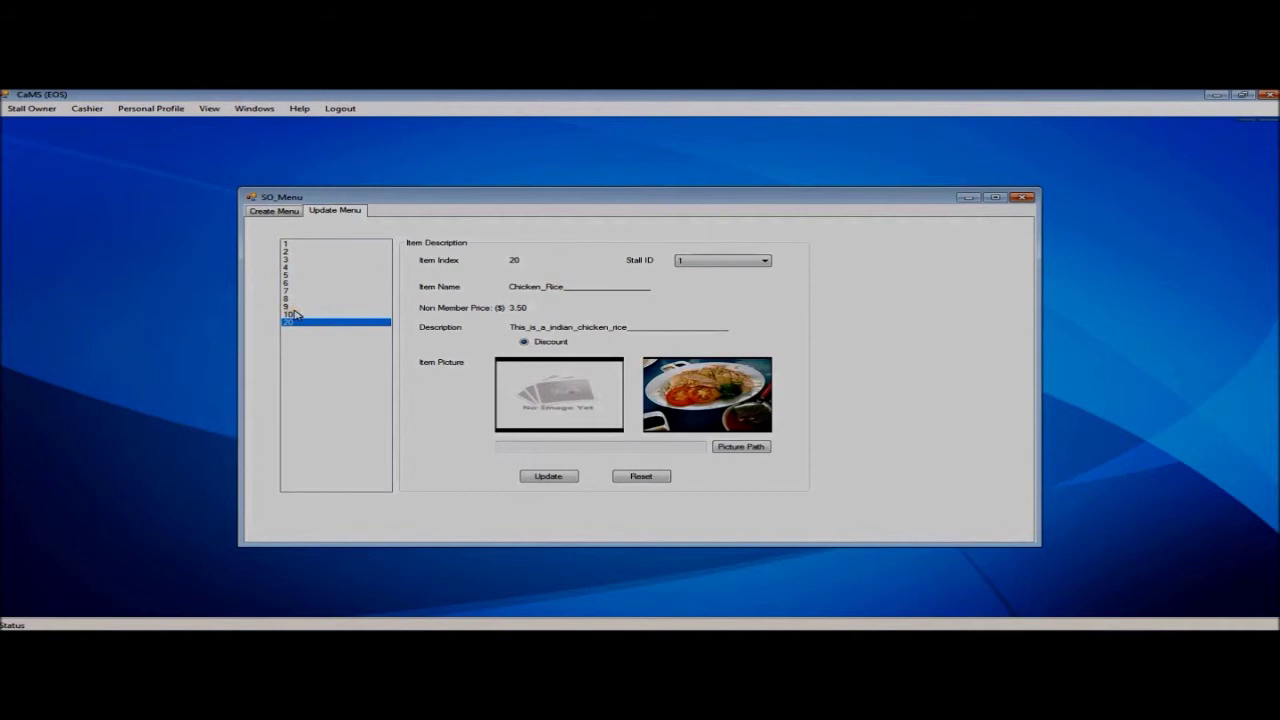
left_click(290, 306)
left_click(280, 211)
left_click(336, 211)
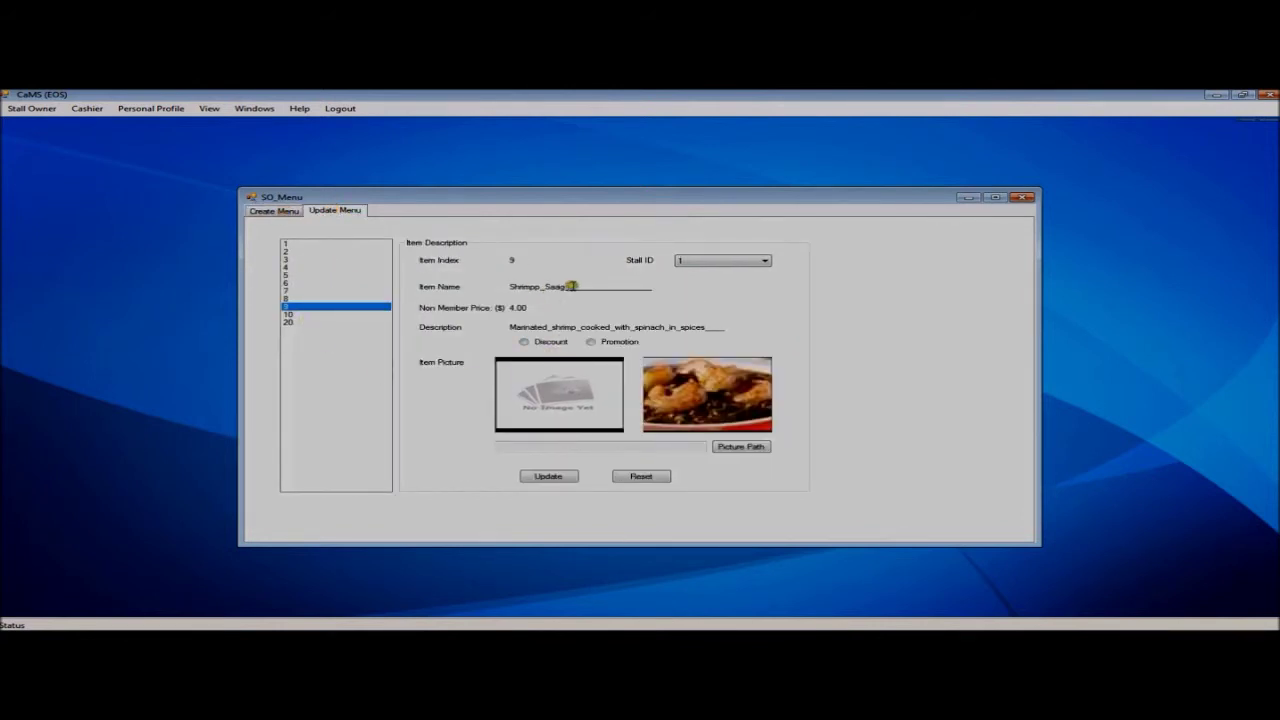
- Update the name of menu item 20 to Chicken_Only, recheck the saved item and close the menu window
left_click(300, 322)
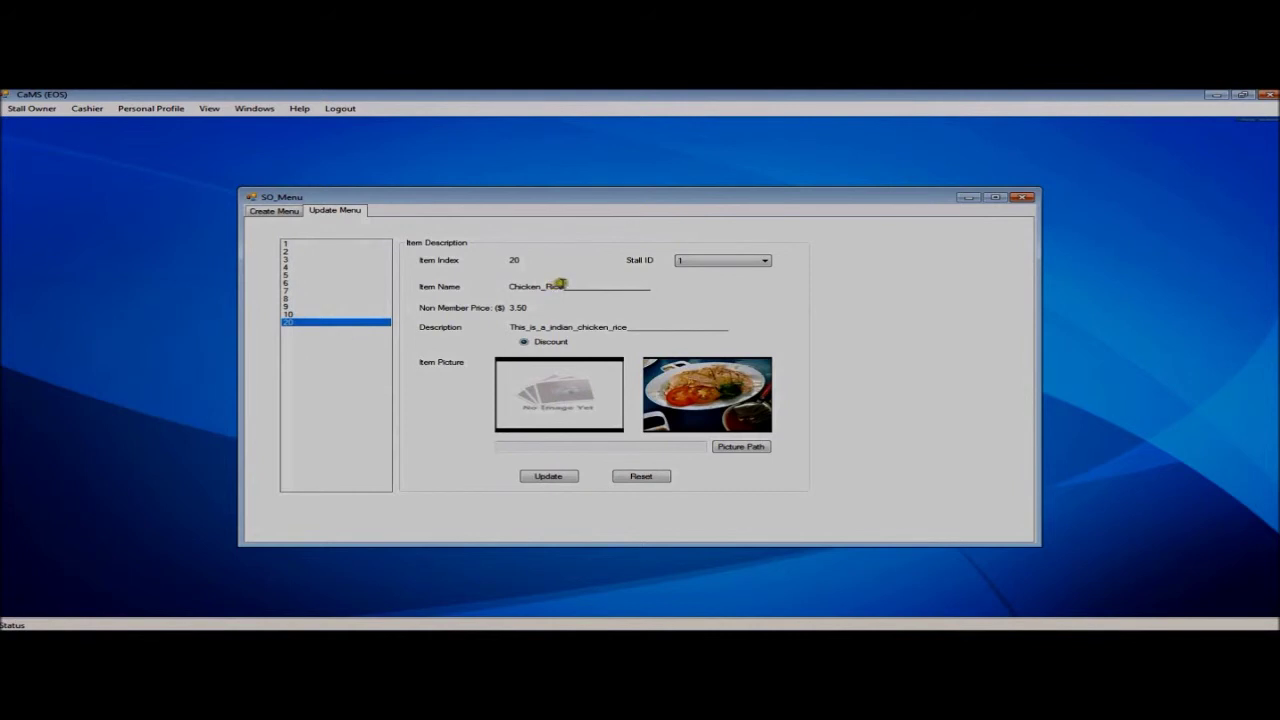
left_click(288, 315)
left_click(288, 322)
left_click(528, 474)
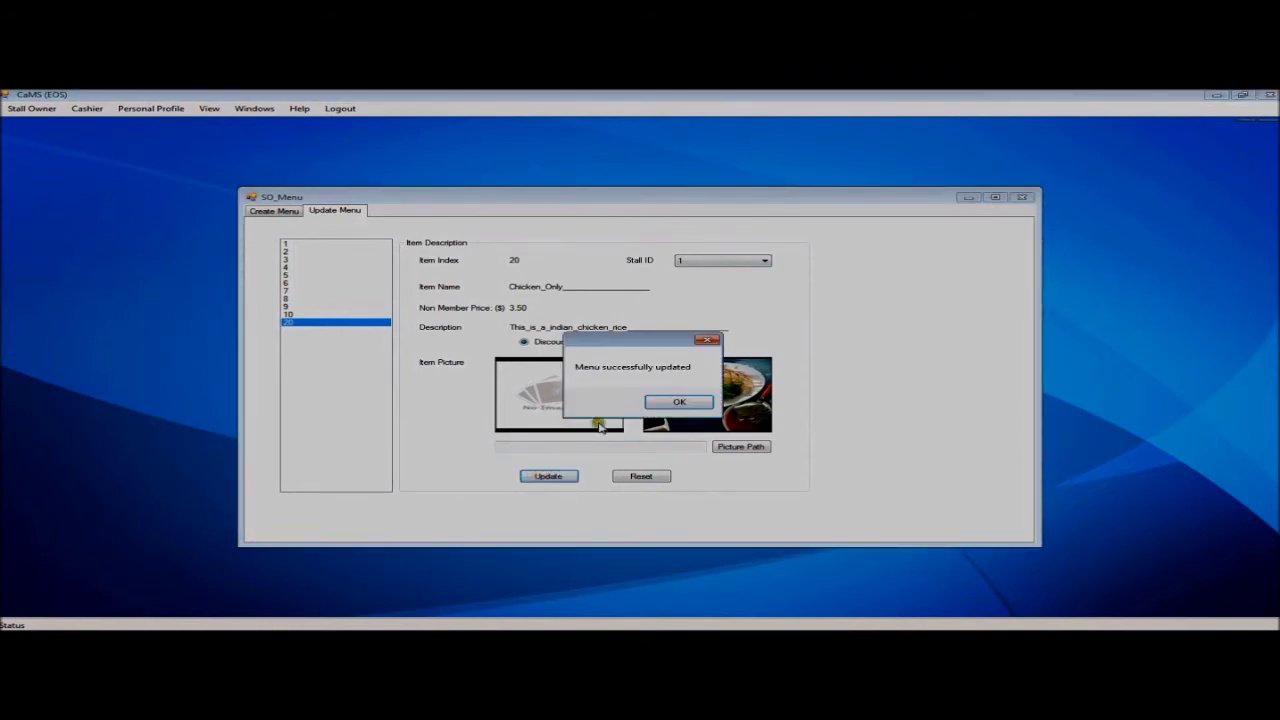
left_click(672, 401)
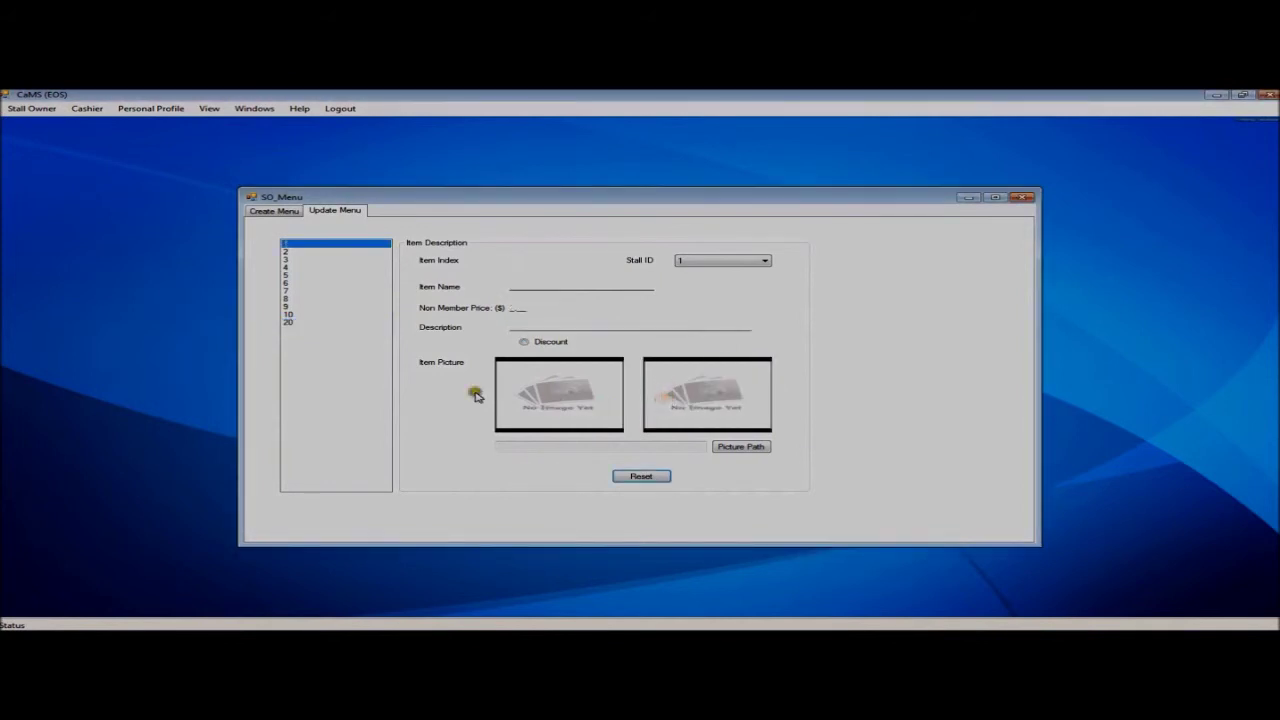
left_click(290, 322)
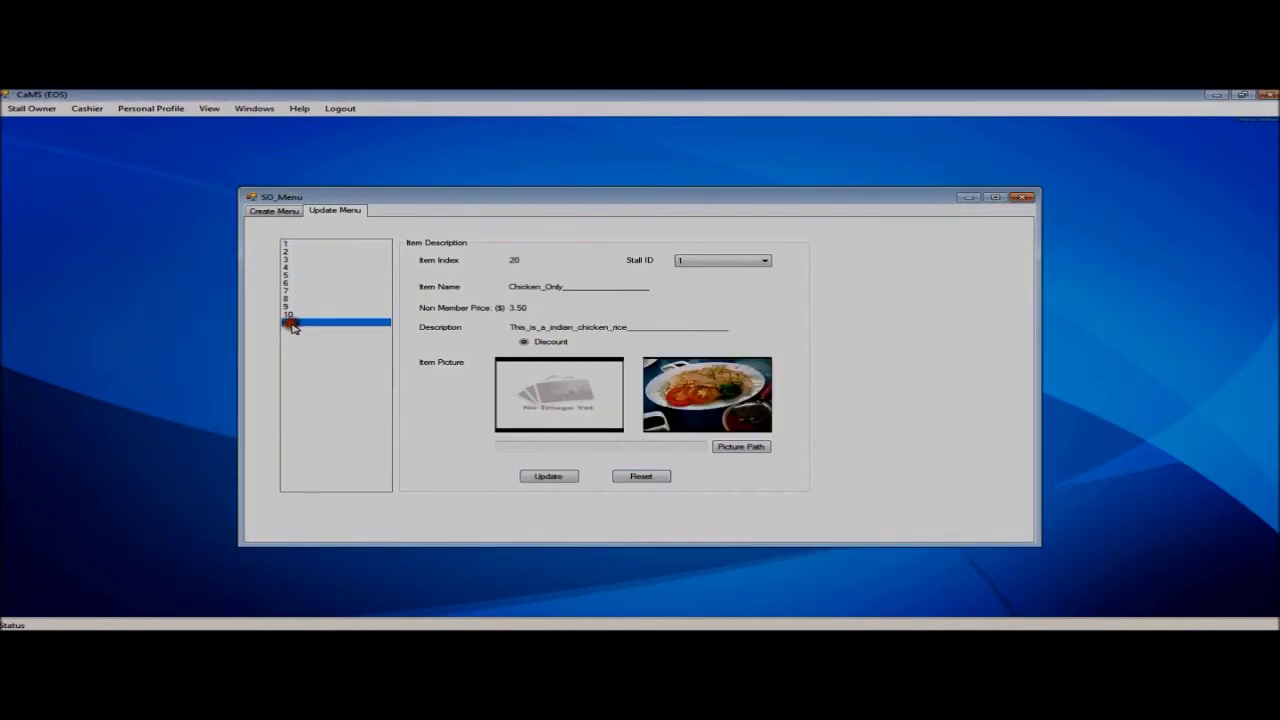
left_click(1022, 198)
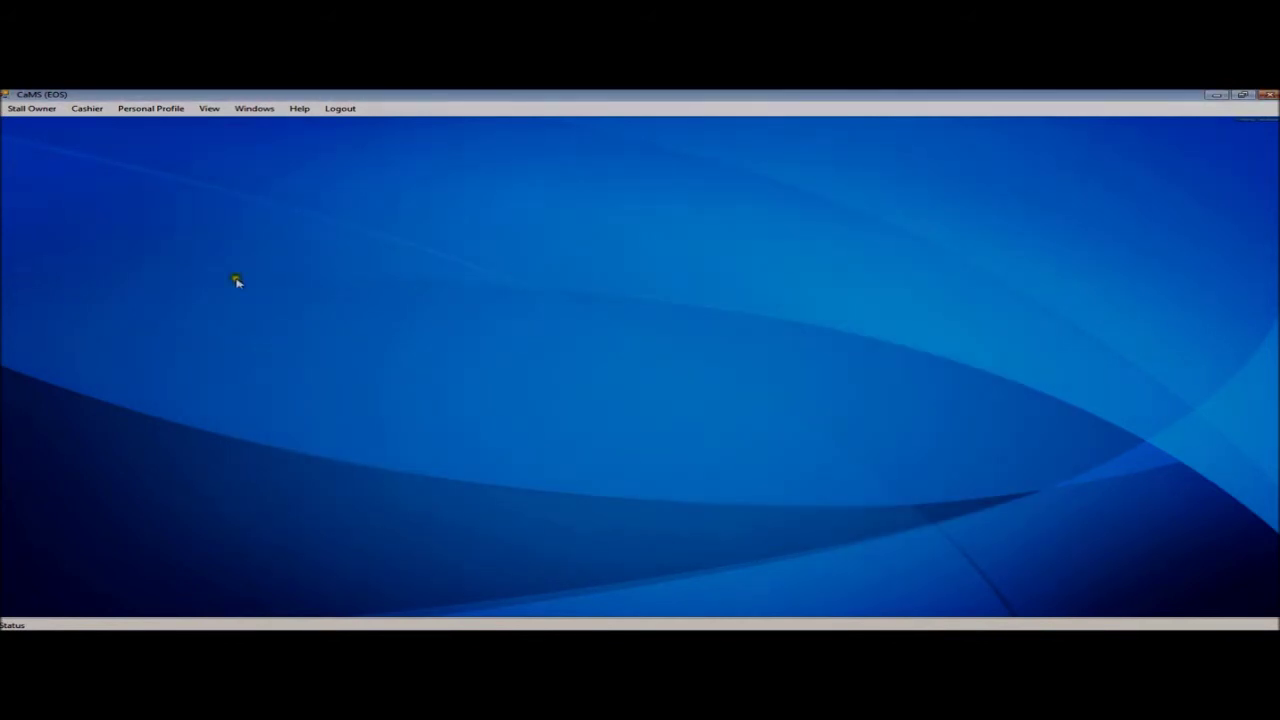
- Log out of the stall owner account and log in as a cashier with the cashier's username and account password
left_click(348, 109)
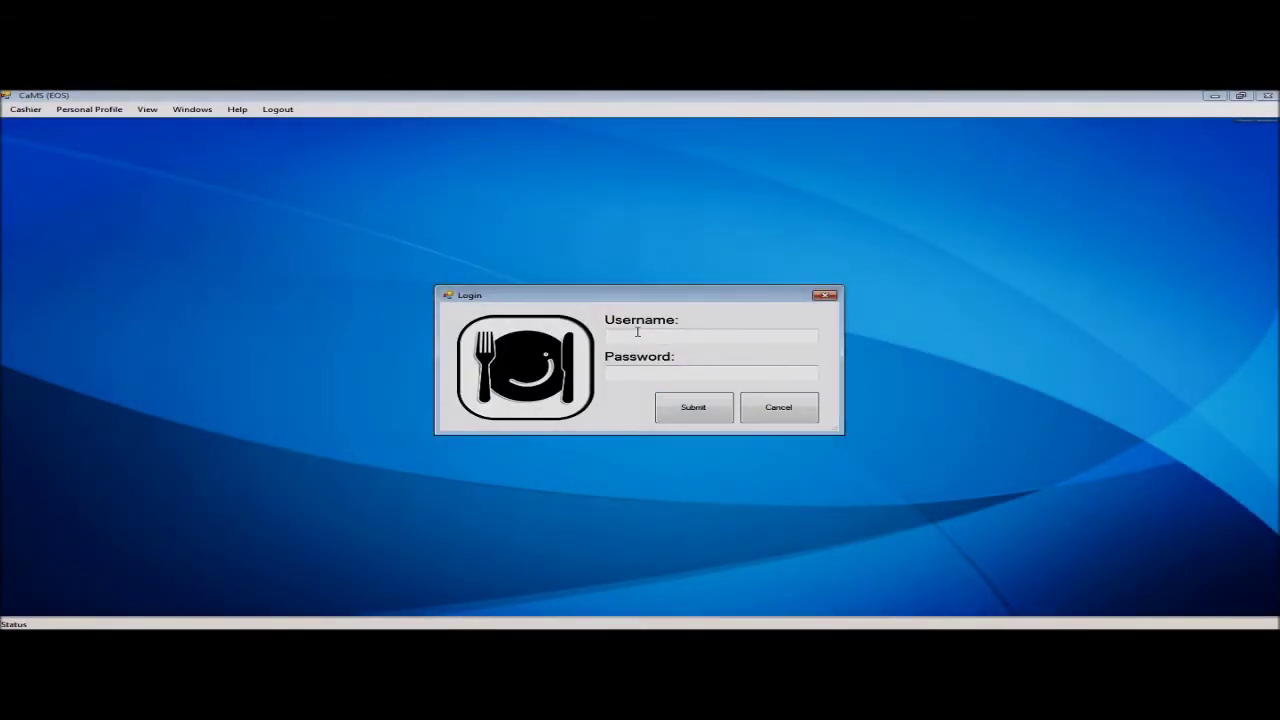
type("CA20131031171036Z0")
key("Tab")
type("*********")
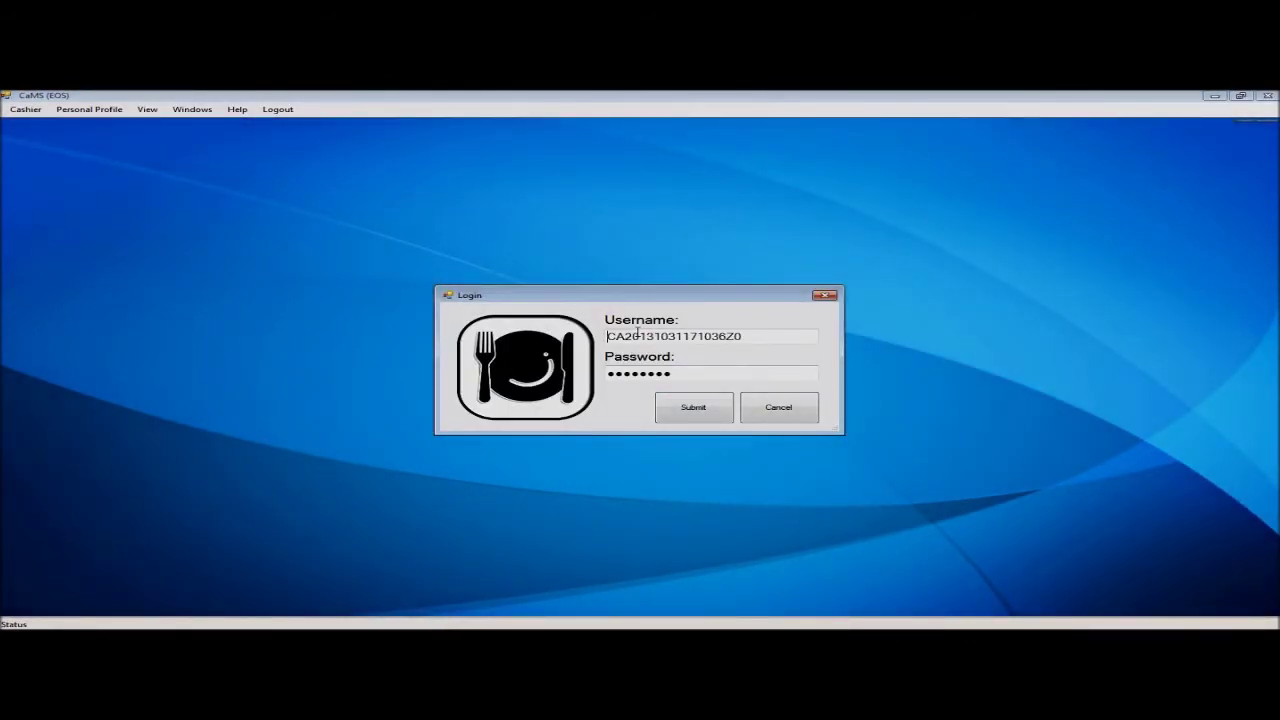
left_click(694, 407)
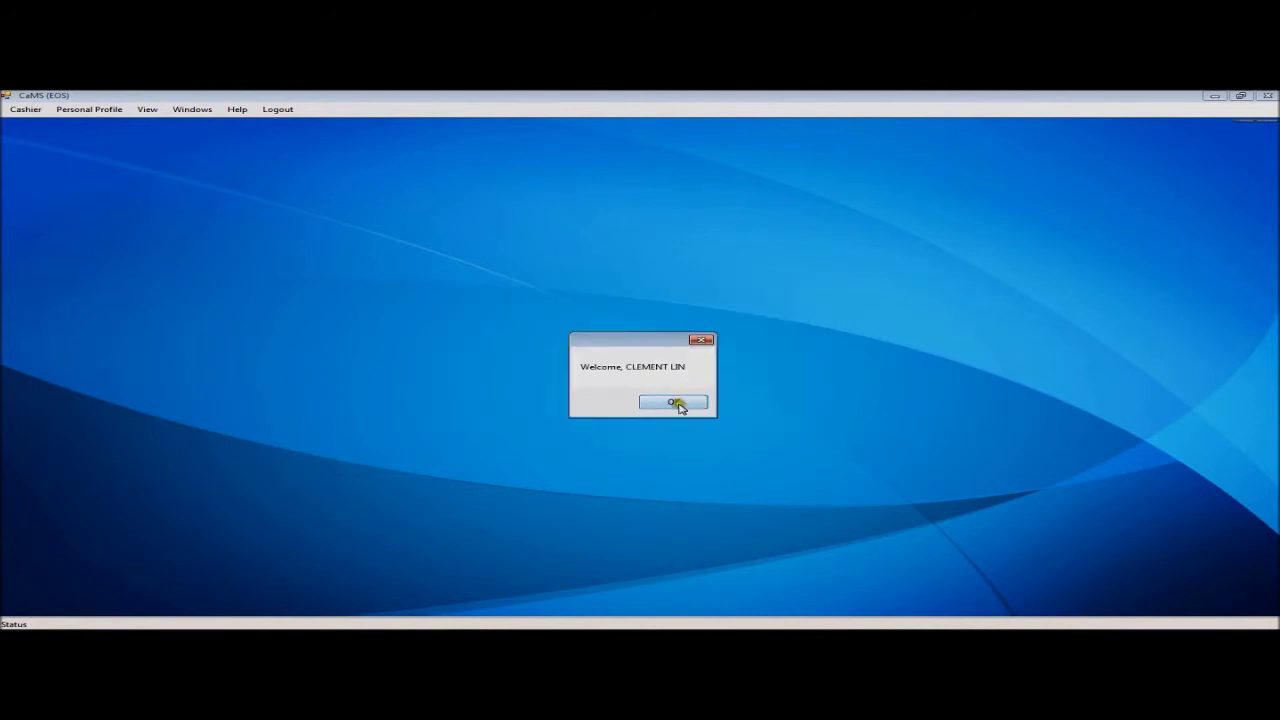
left_click(674, 403)
- Retrieve the stall's menu, examine the details of several dishes including Daal, Aloo Gobi and Saag Paneer, and close the menu window
left_click(33, 111)
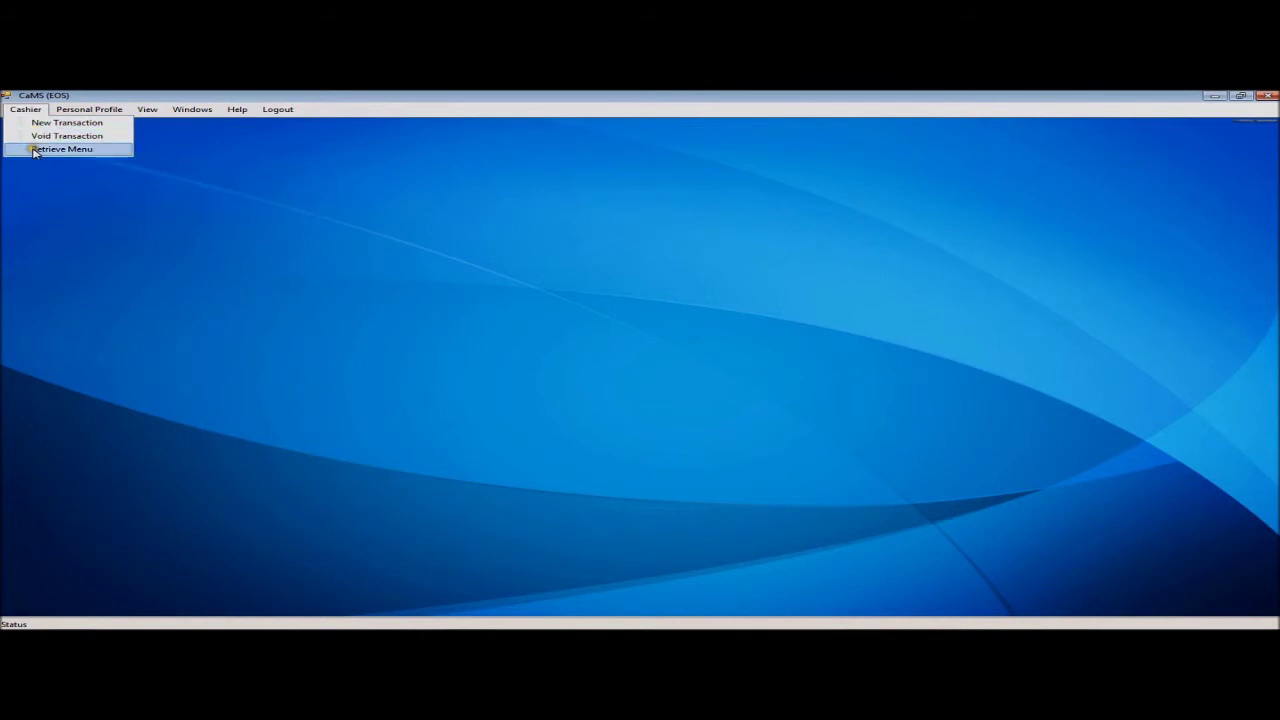
left_click(42, 150)
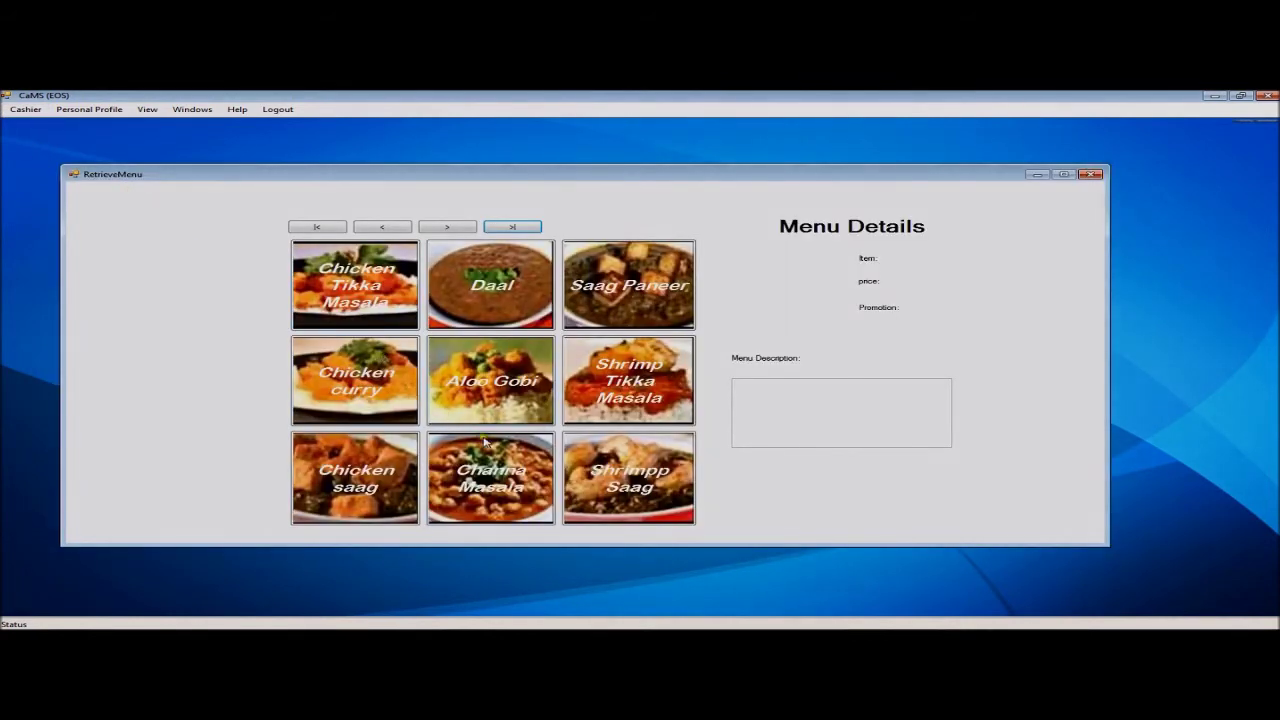
left_click(484, 304)
left_click(574, 326)
left_click(570, 372)
left_click(530, 388)
left_click(519, 307)
left_click(606, 290)
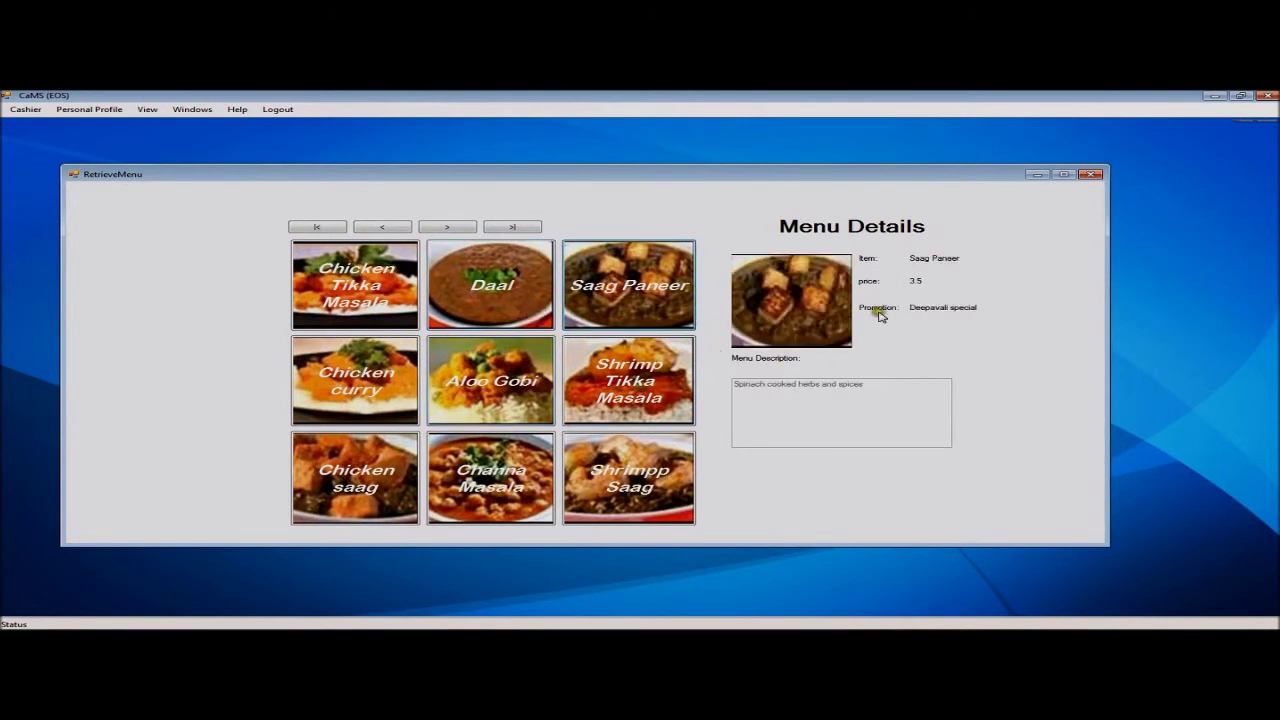
left_click(1093, 175)
- Create a new transaction with Saag Paneer, Daal, Aloo Gobi and Shrimp Tikka Masala in the cart and proceed to payment
left_click(26, 109)
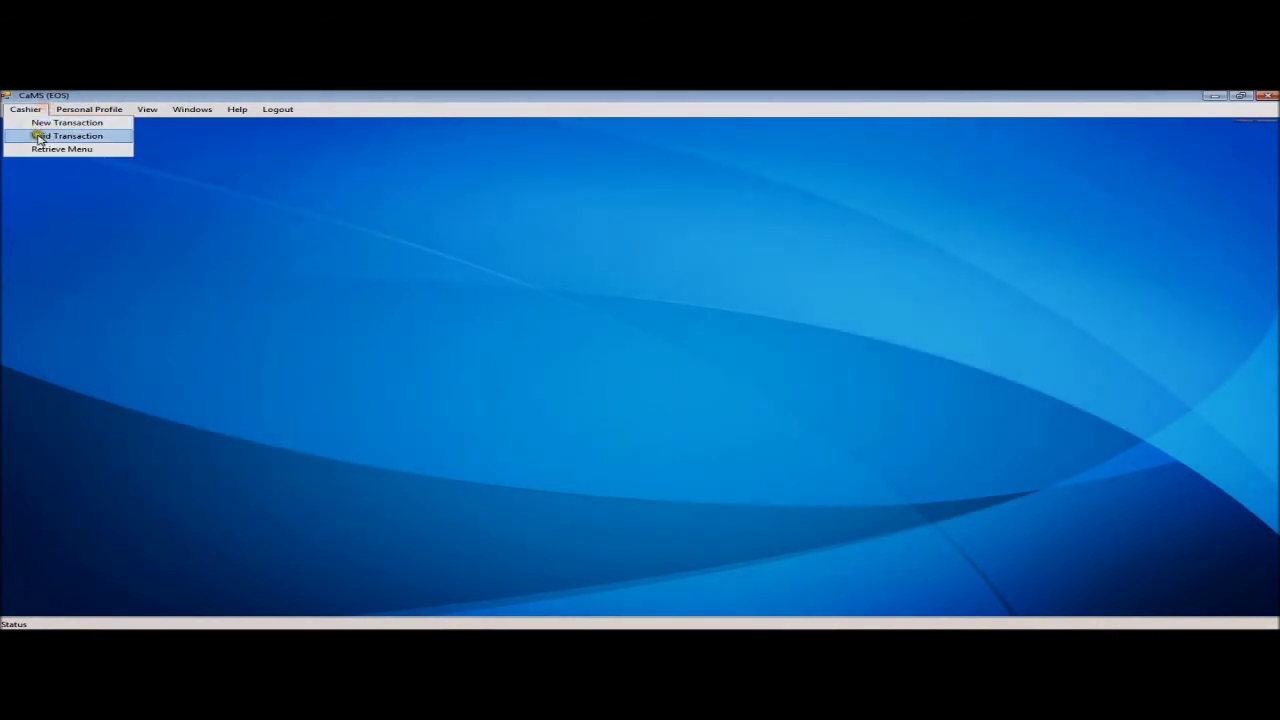
left_click(90, 123)
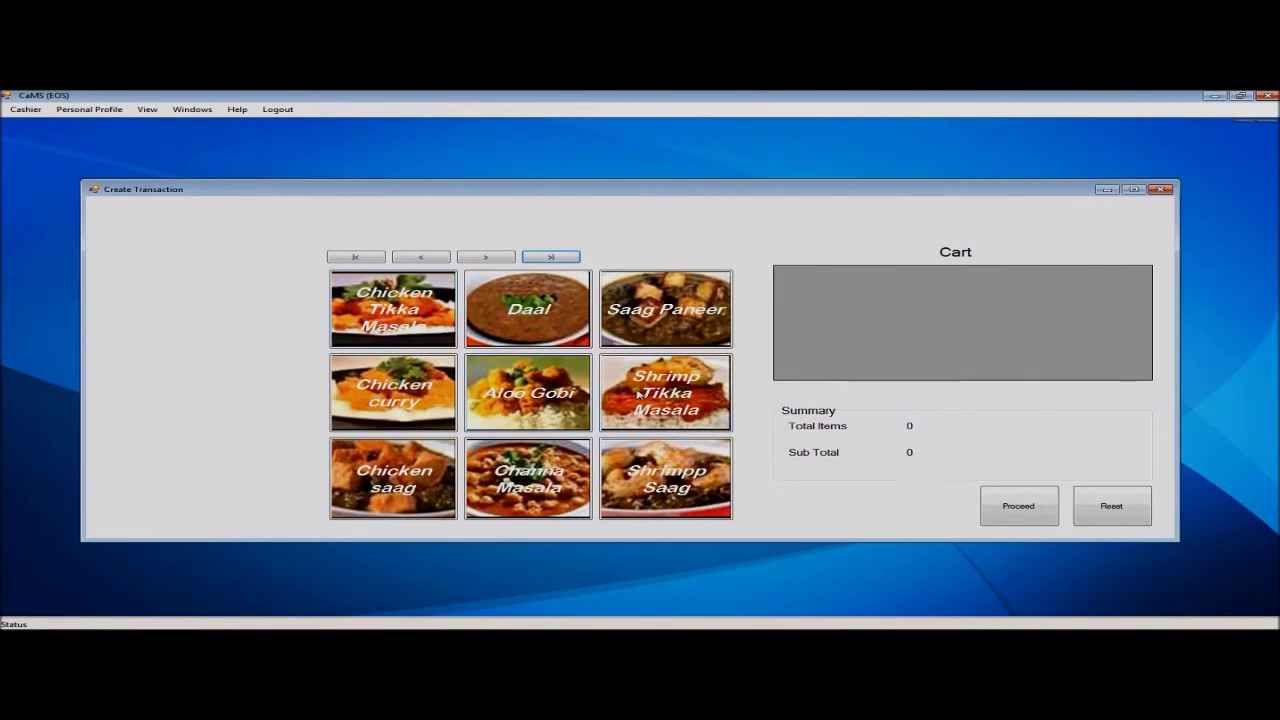
left_click(670, 313)
left_click(545, 305)
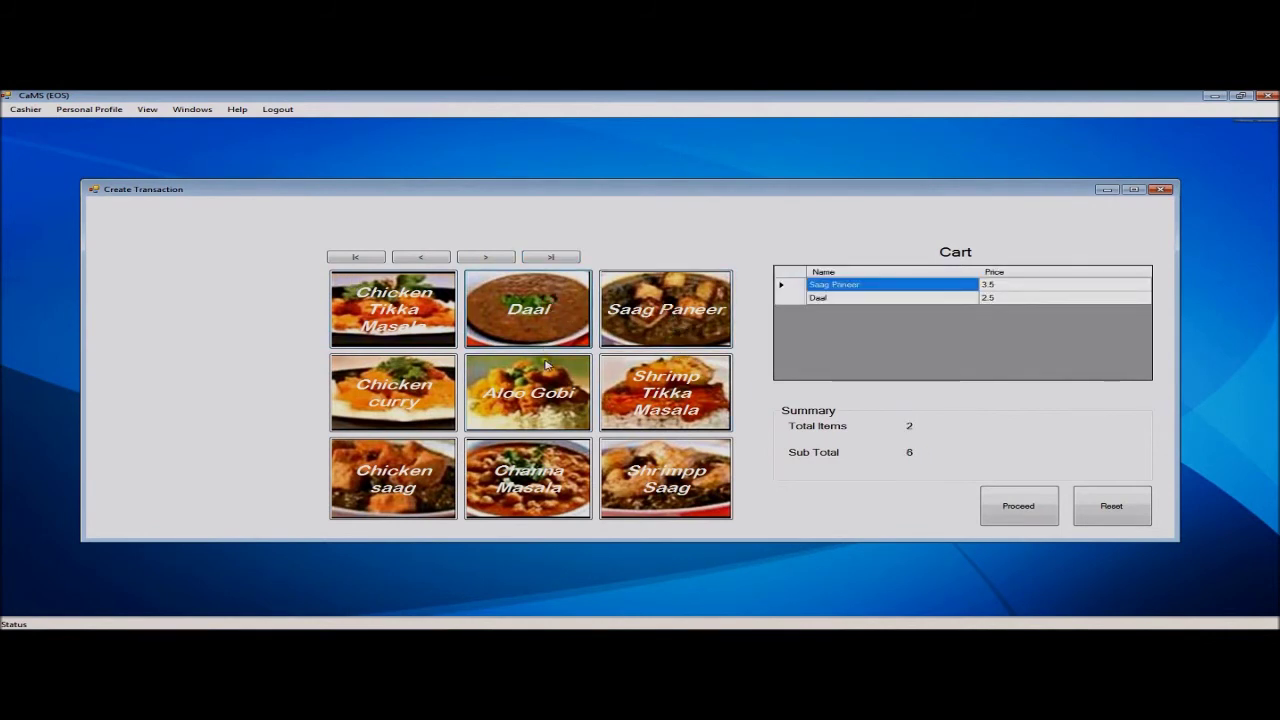
left_click(565, 395)
left_click(624, 387)
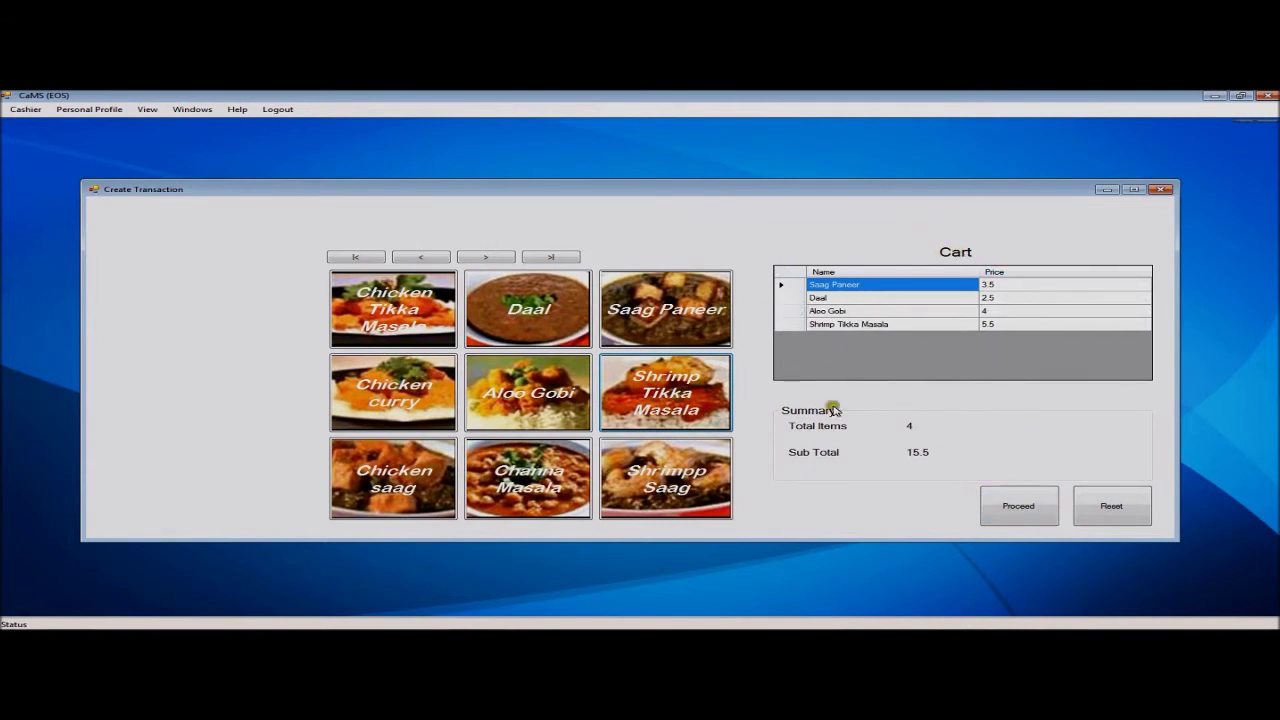
left_click(1004, 505)
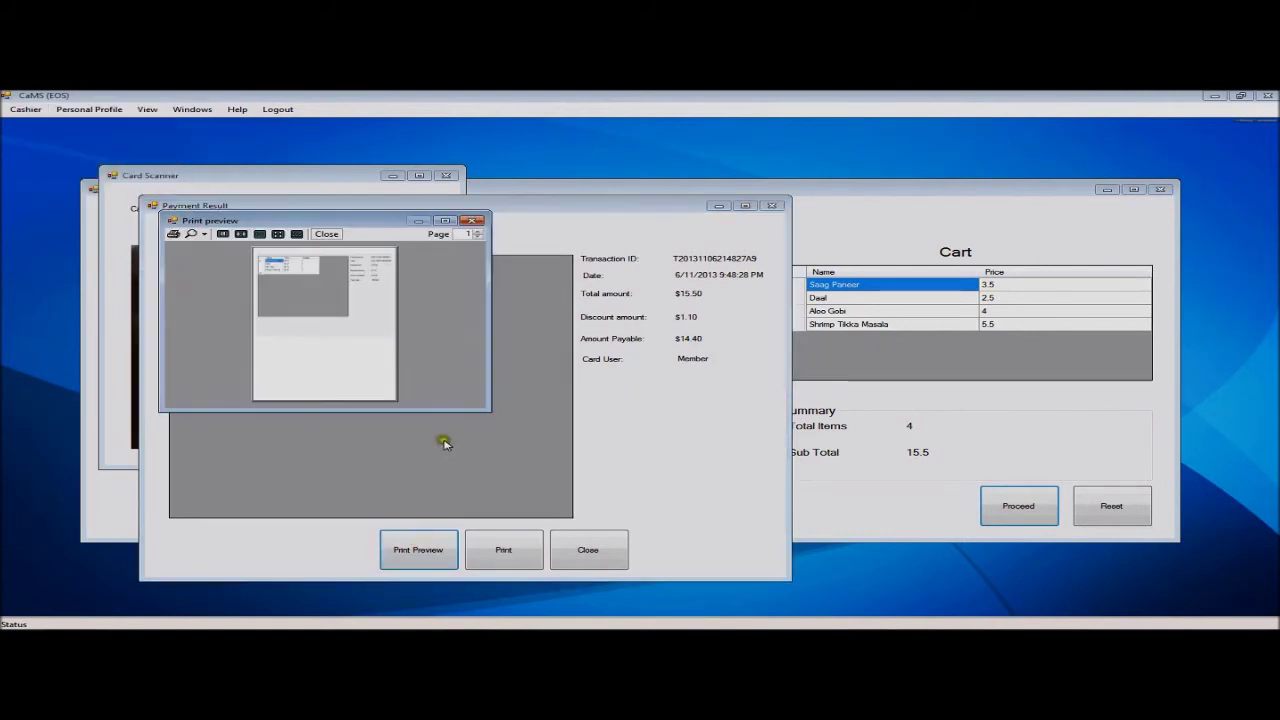
- Examine the payment receipt in a maximized print preview, and close the preview, payment result and transaction windows
left_click(446, 220)
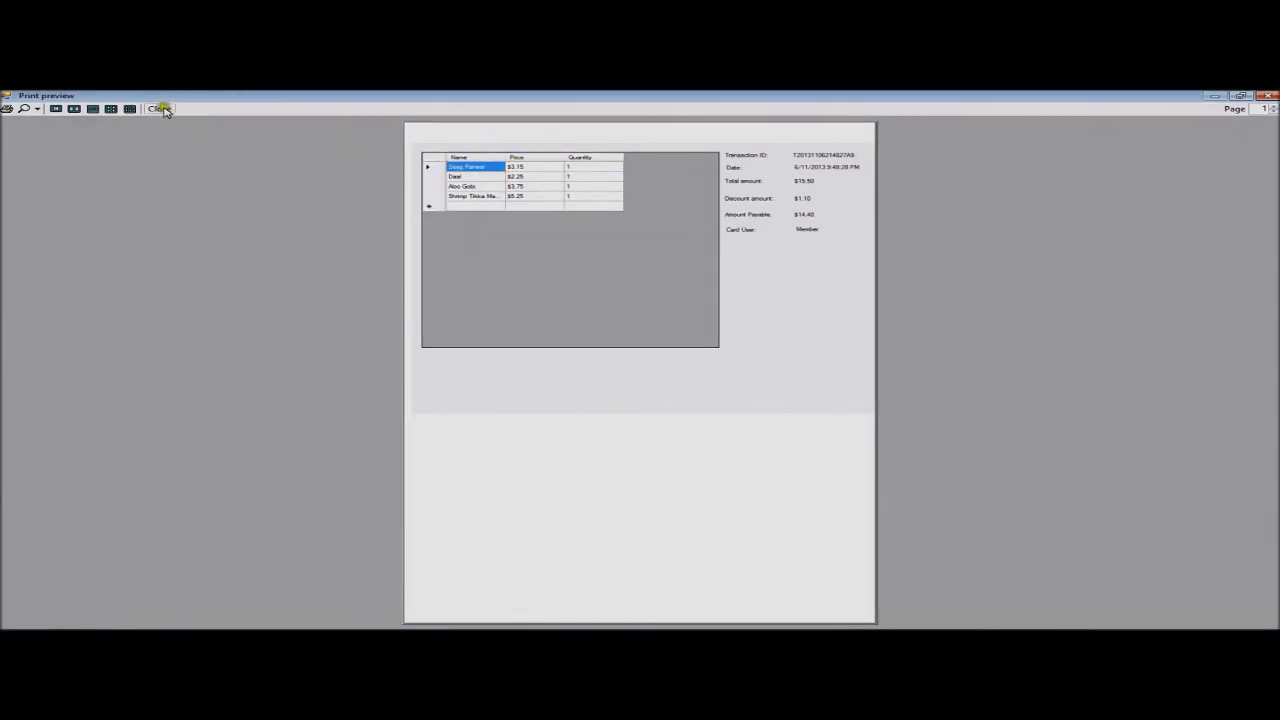
left_click(160, 108)
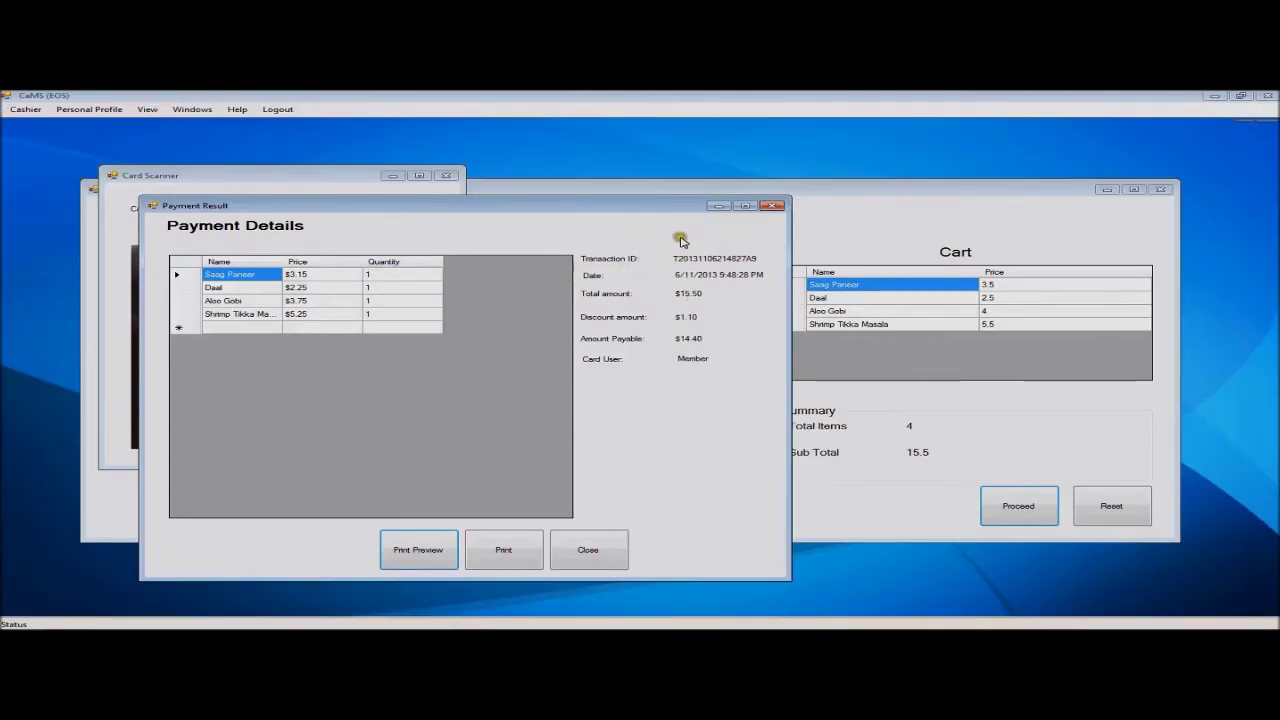
left_click(773, 210)
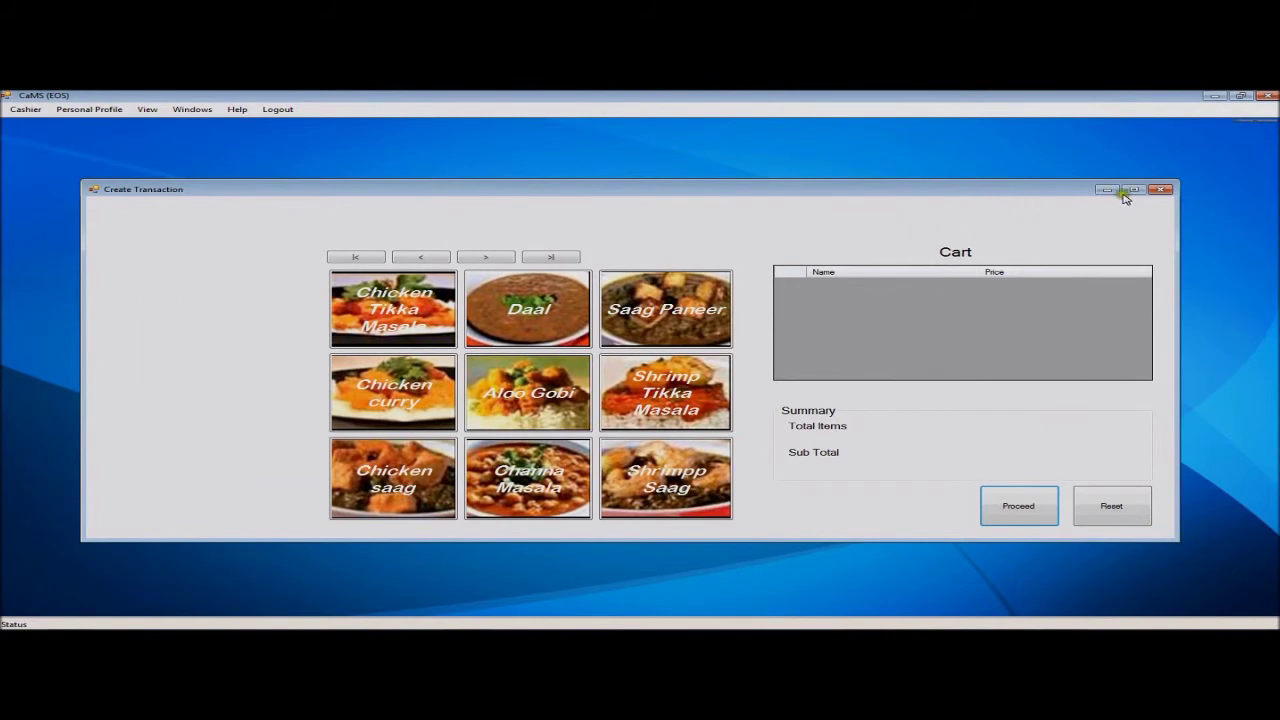
left_click(1158, 190)
- Find an existing transaction for voiding by pasting its transaction ID, select its Shrimp Tikka Masala row and confirm the void
left_click(26, 109)
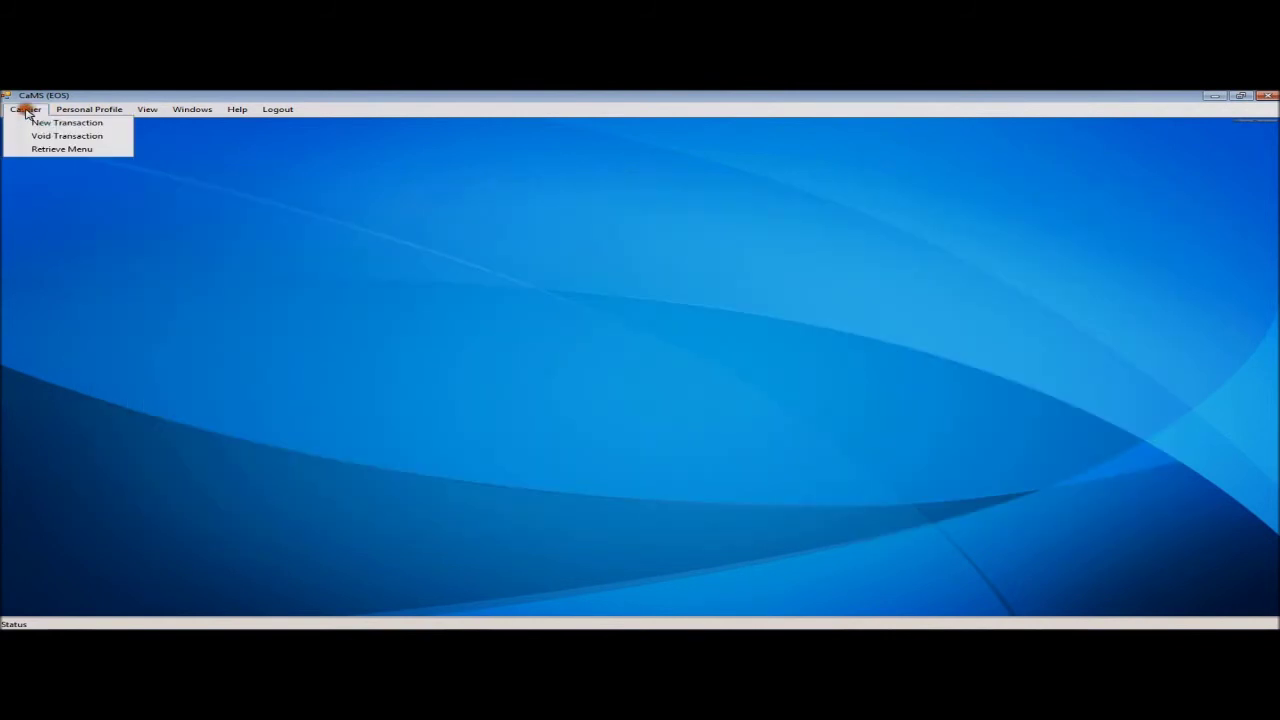
left_click(50, 133)
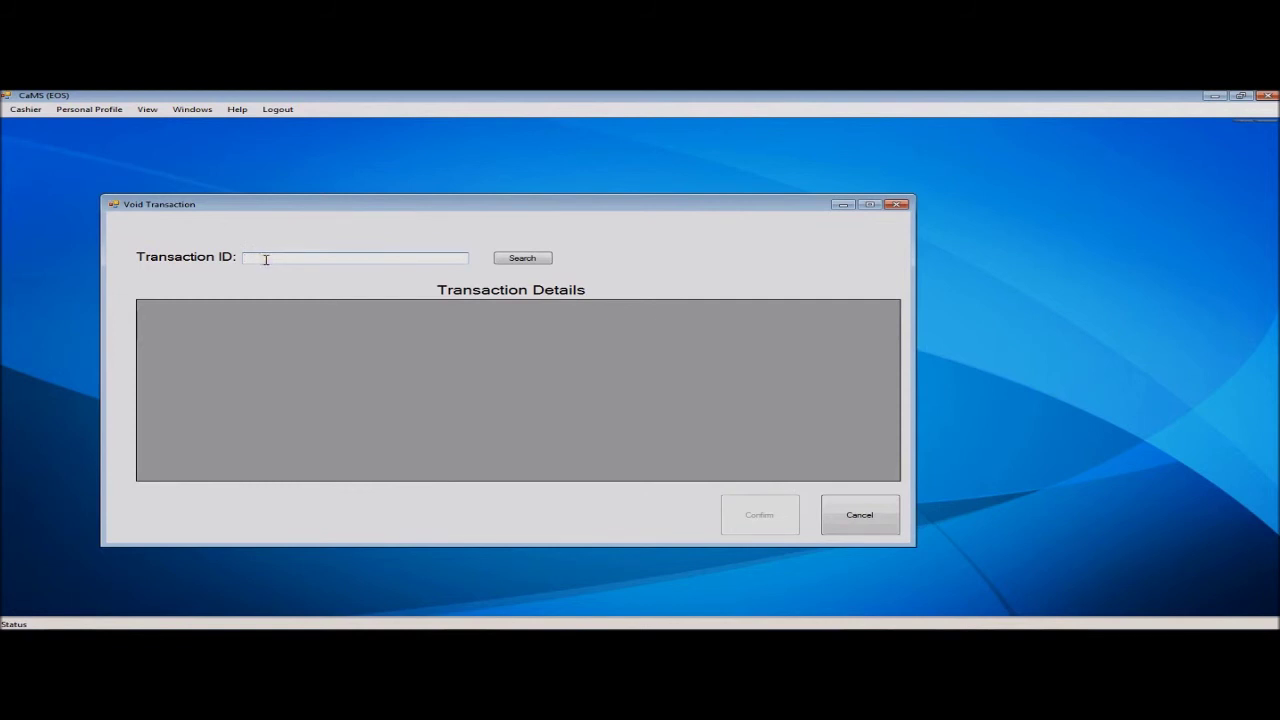
key("ctrl+v")
left_click(511, 260)
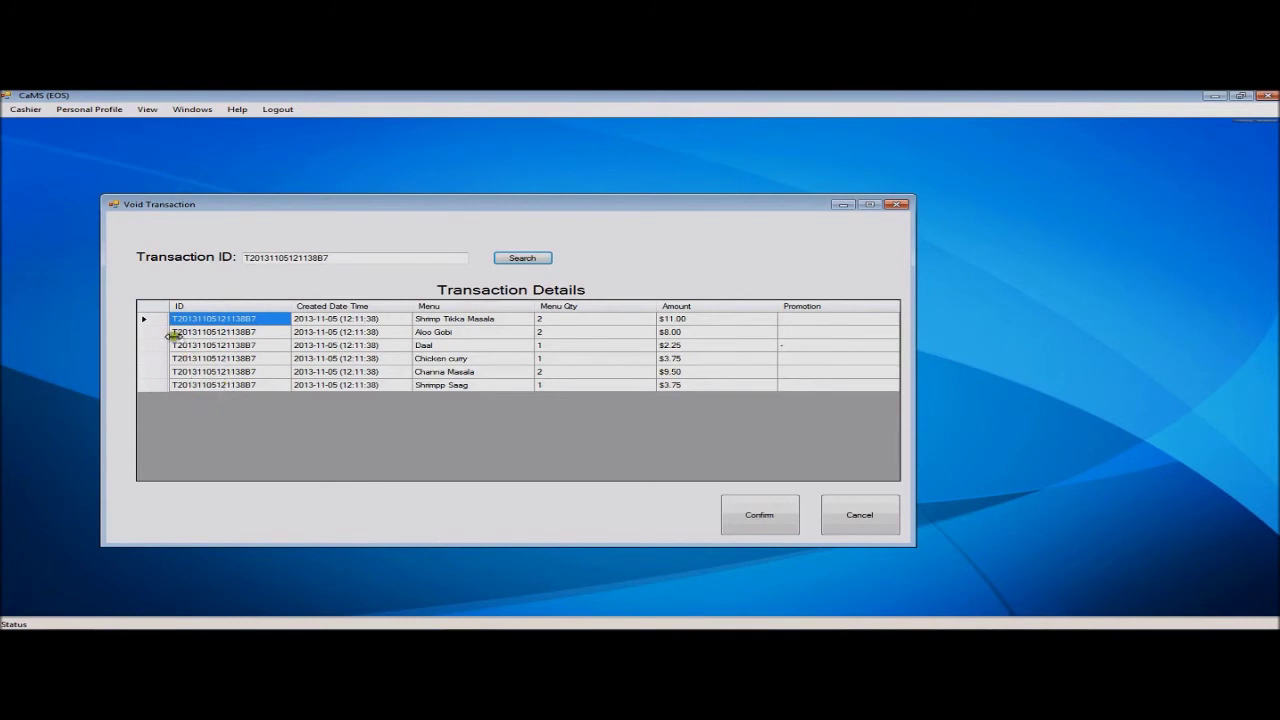
left_click(145, 318)
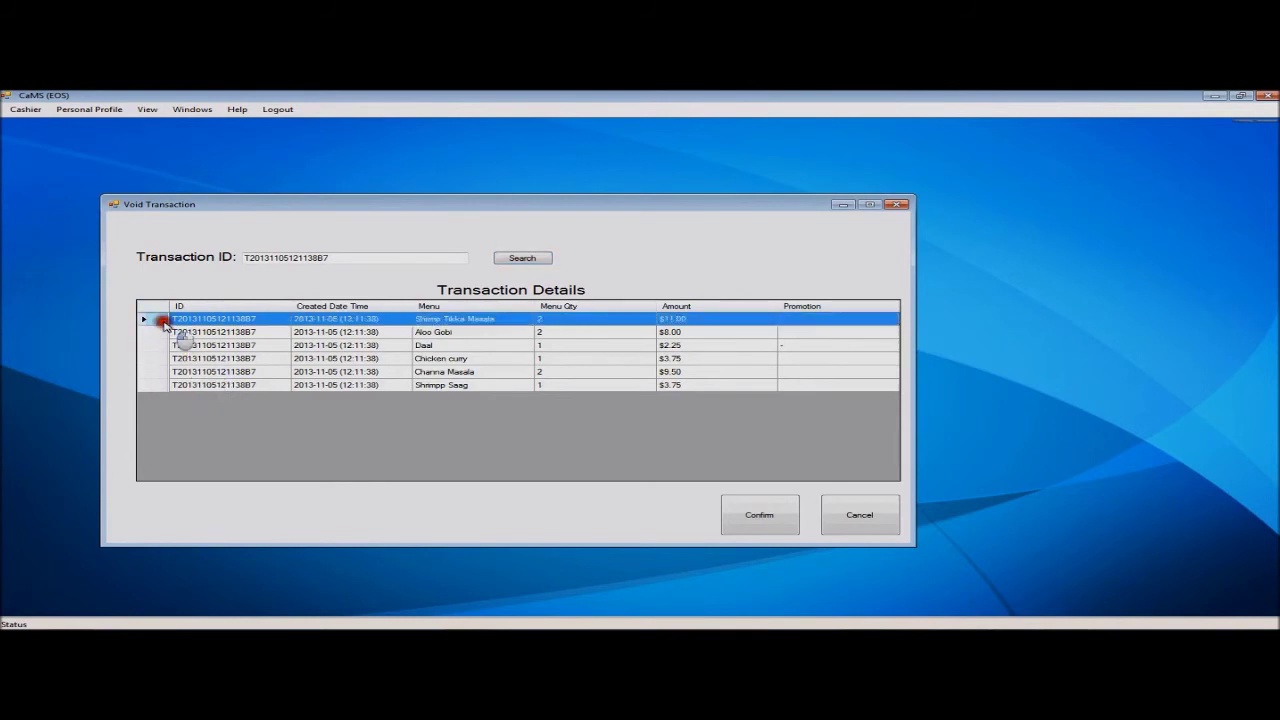
left_click(748, 510)
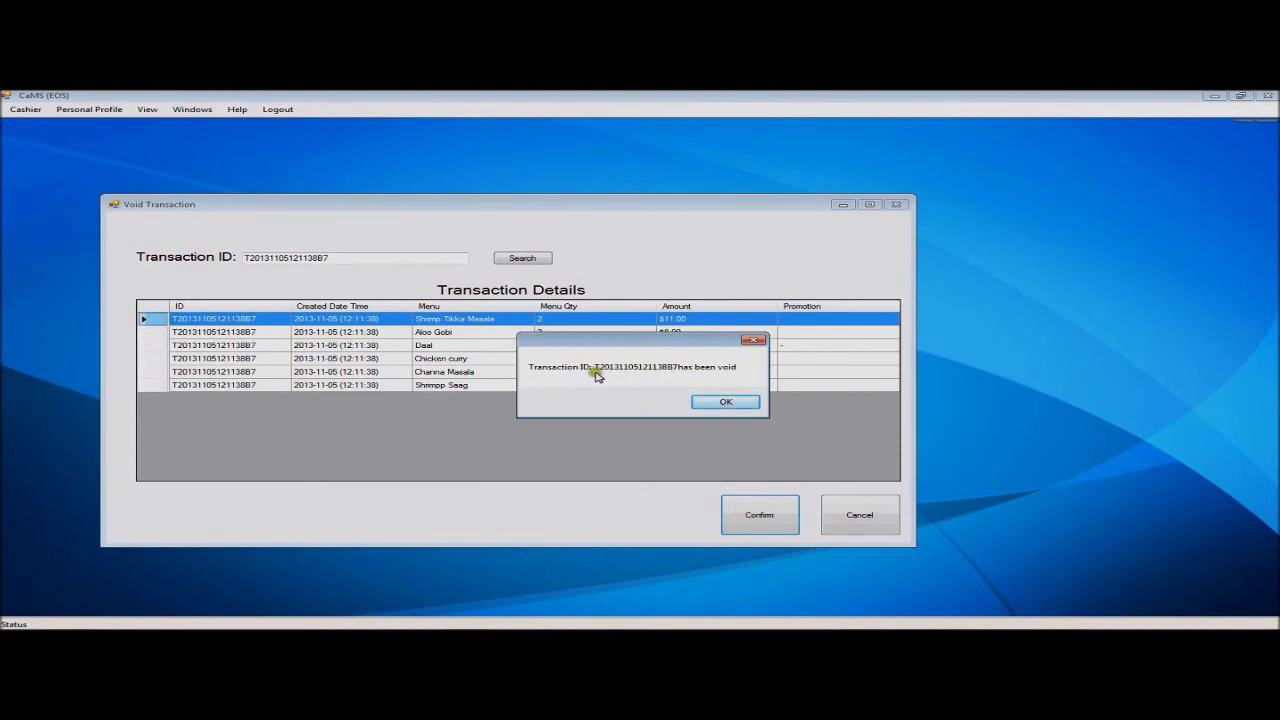
left_click(724, 403)
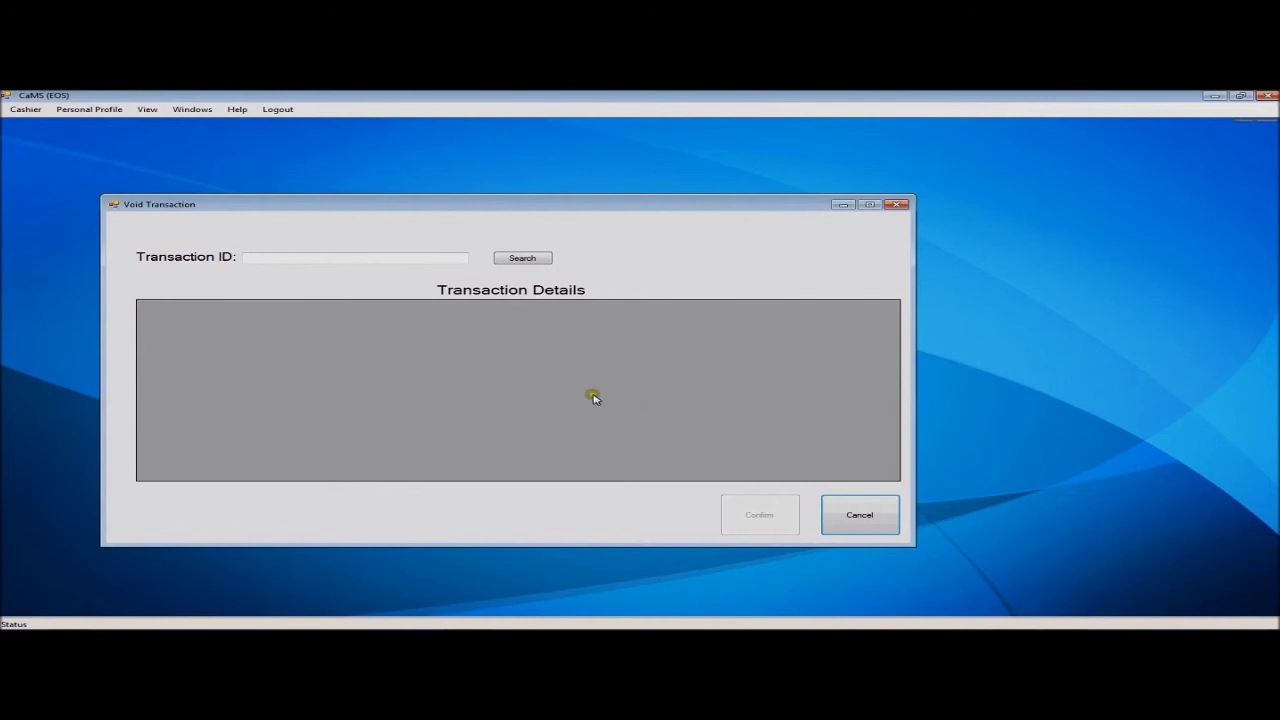